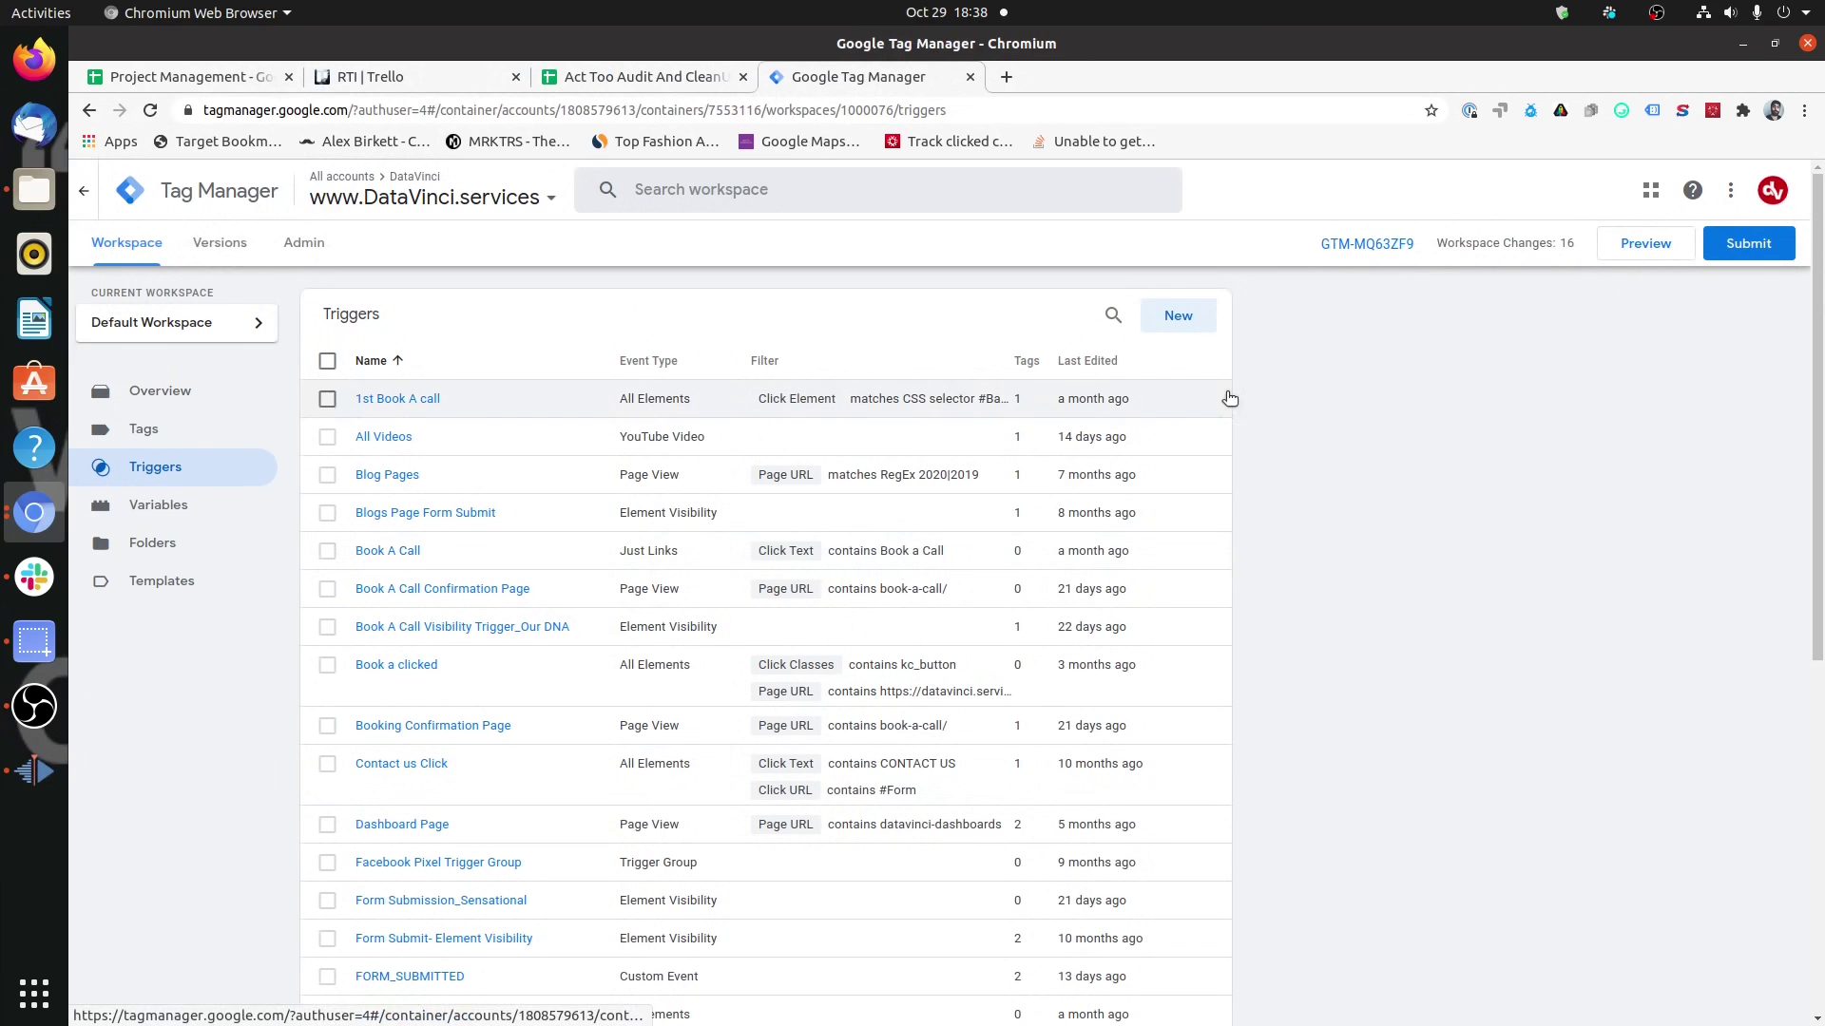
Create a new trigger and choose Timer as its trigger type.
click(1178, 317)
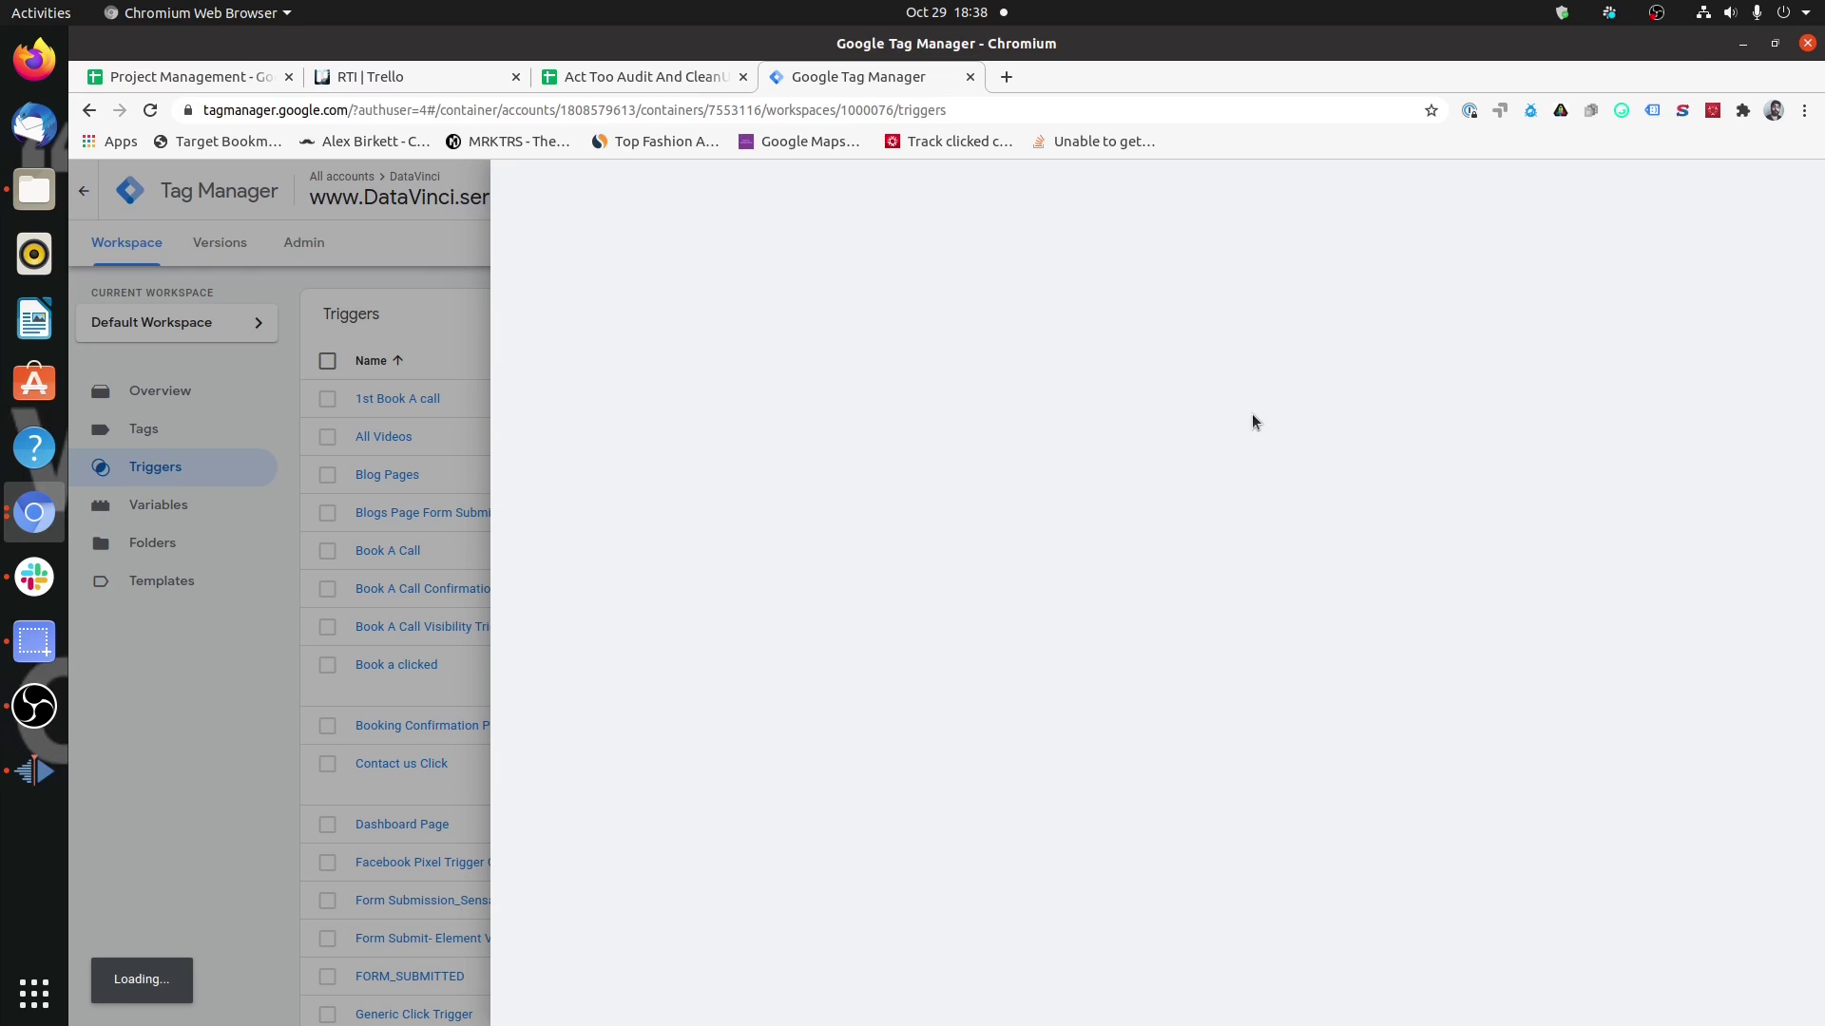
click(1274, 399)
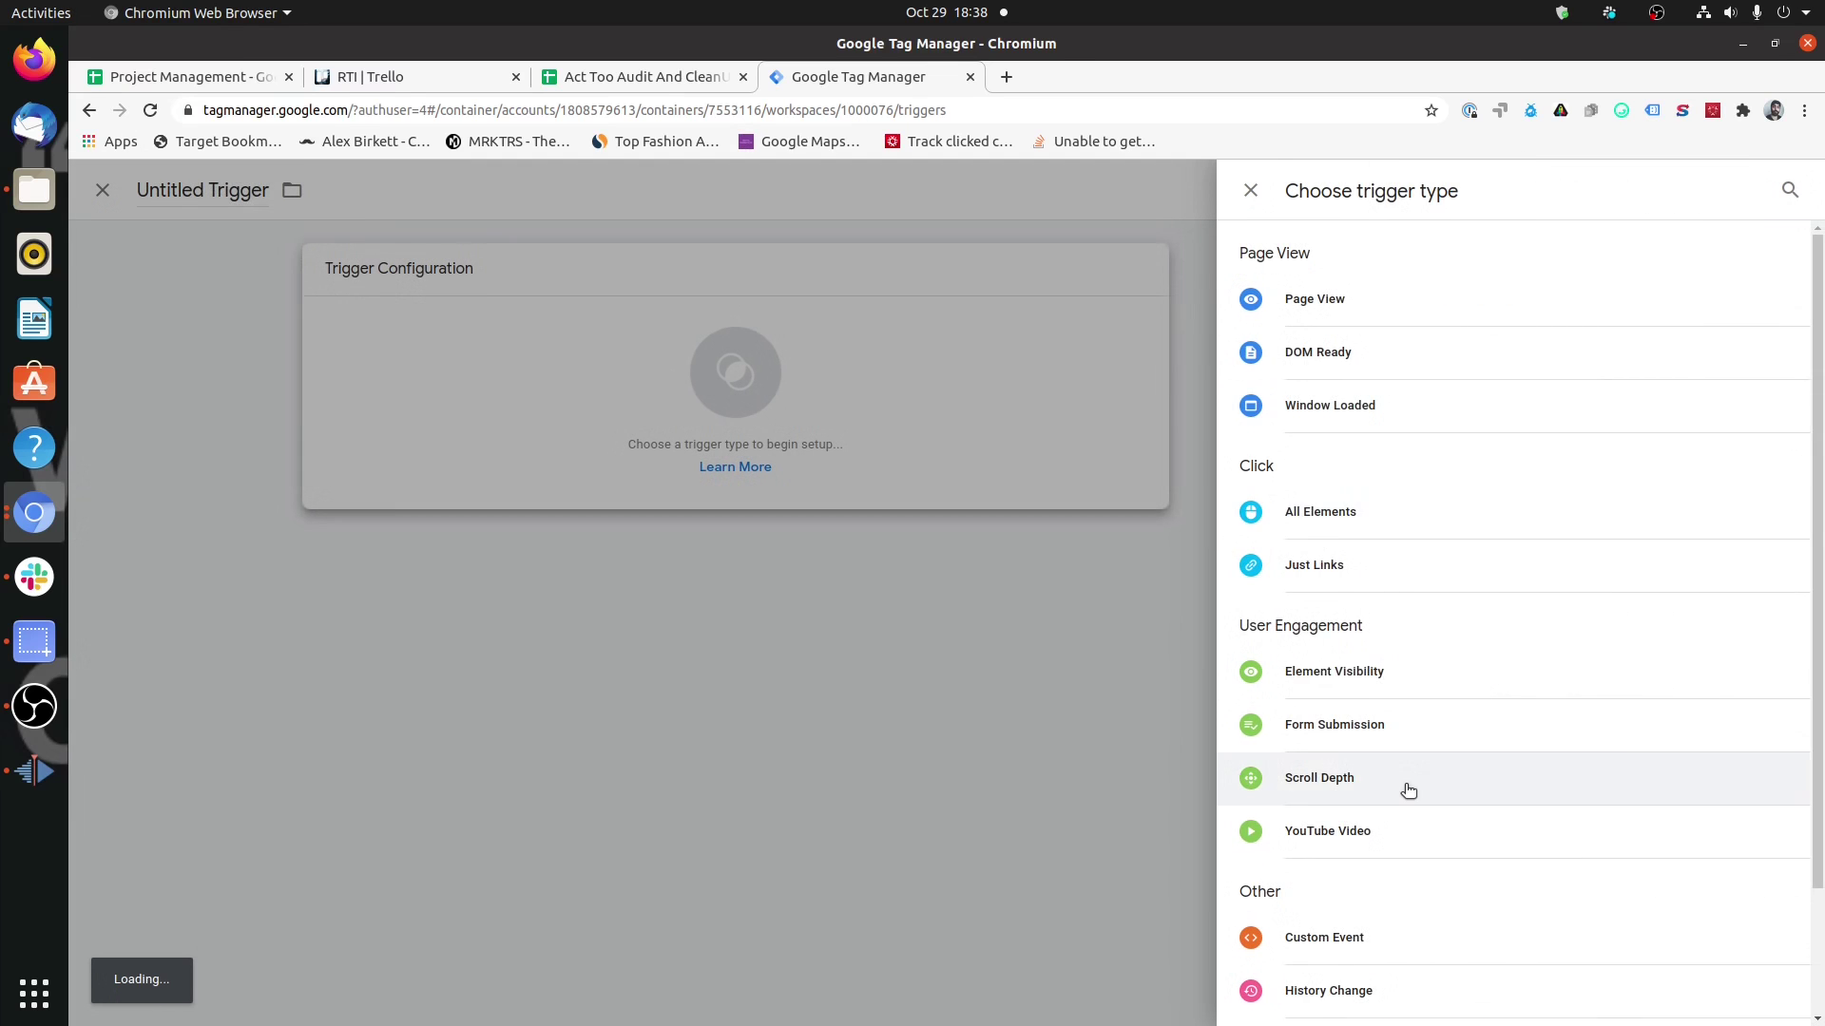
scroll(1407, 786, down, 2)
click(1390, 944)
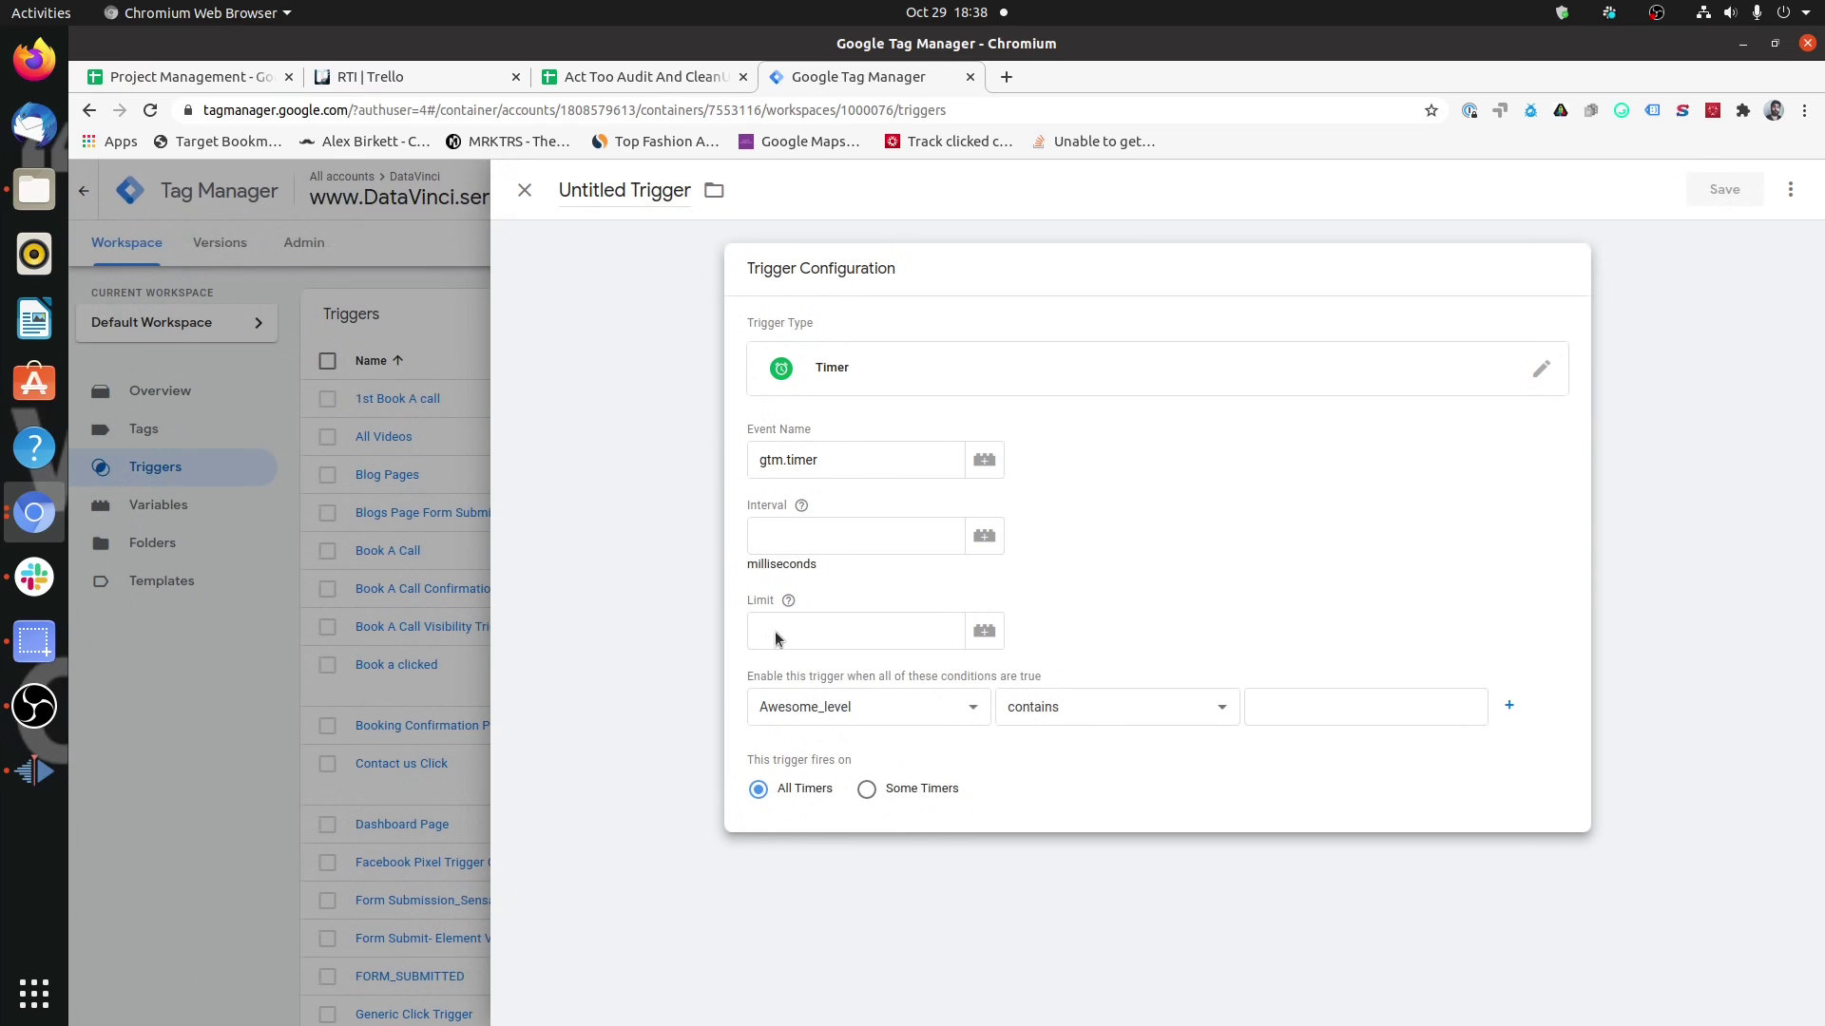
Set the timer trigger's interval to 5000 milliseconds and its limit to 2.
mouse_move(788, 511)
double_click(764, 466)
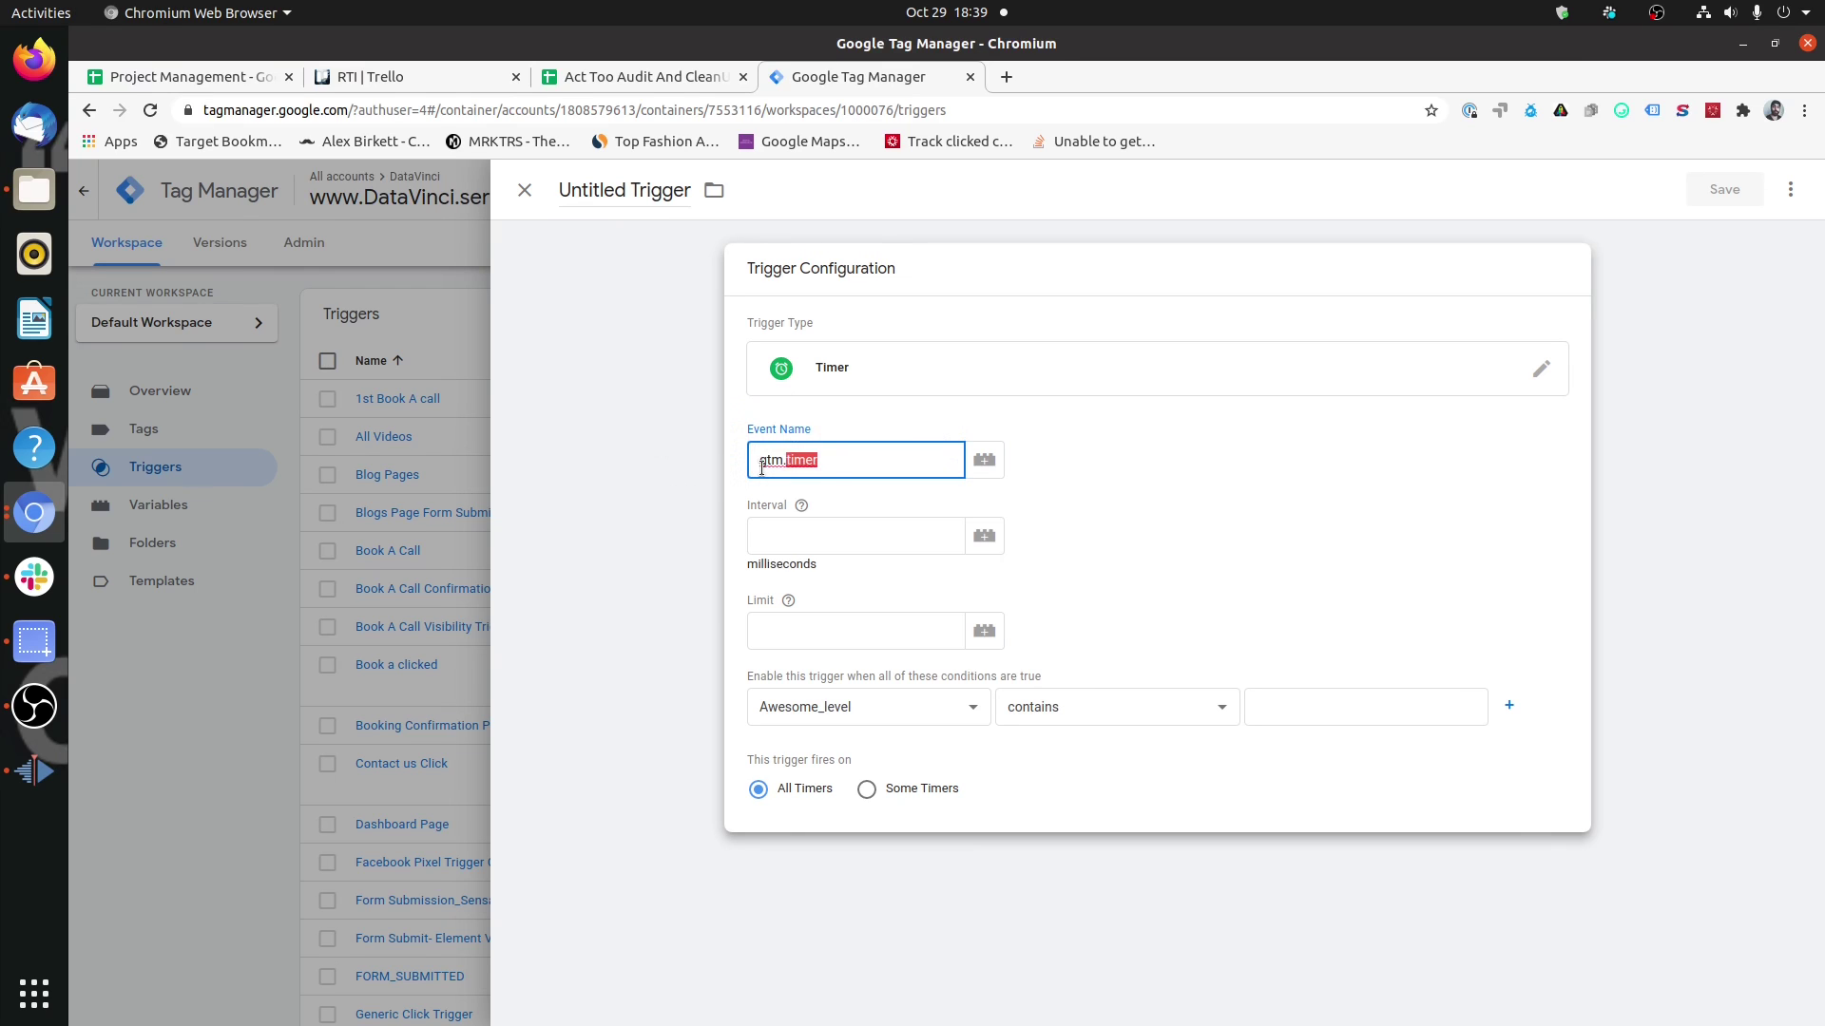
key(Right)
click(796, 534)
click(834, 516)
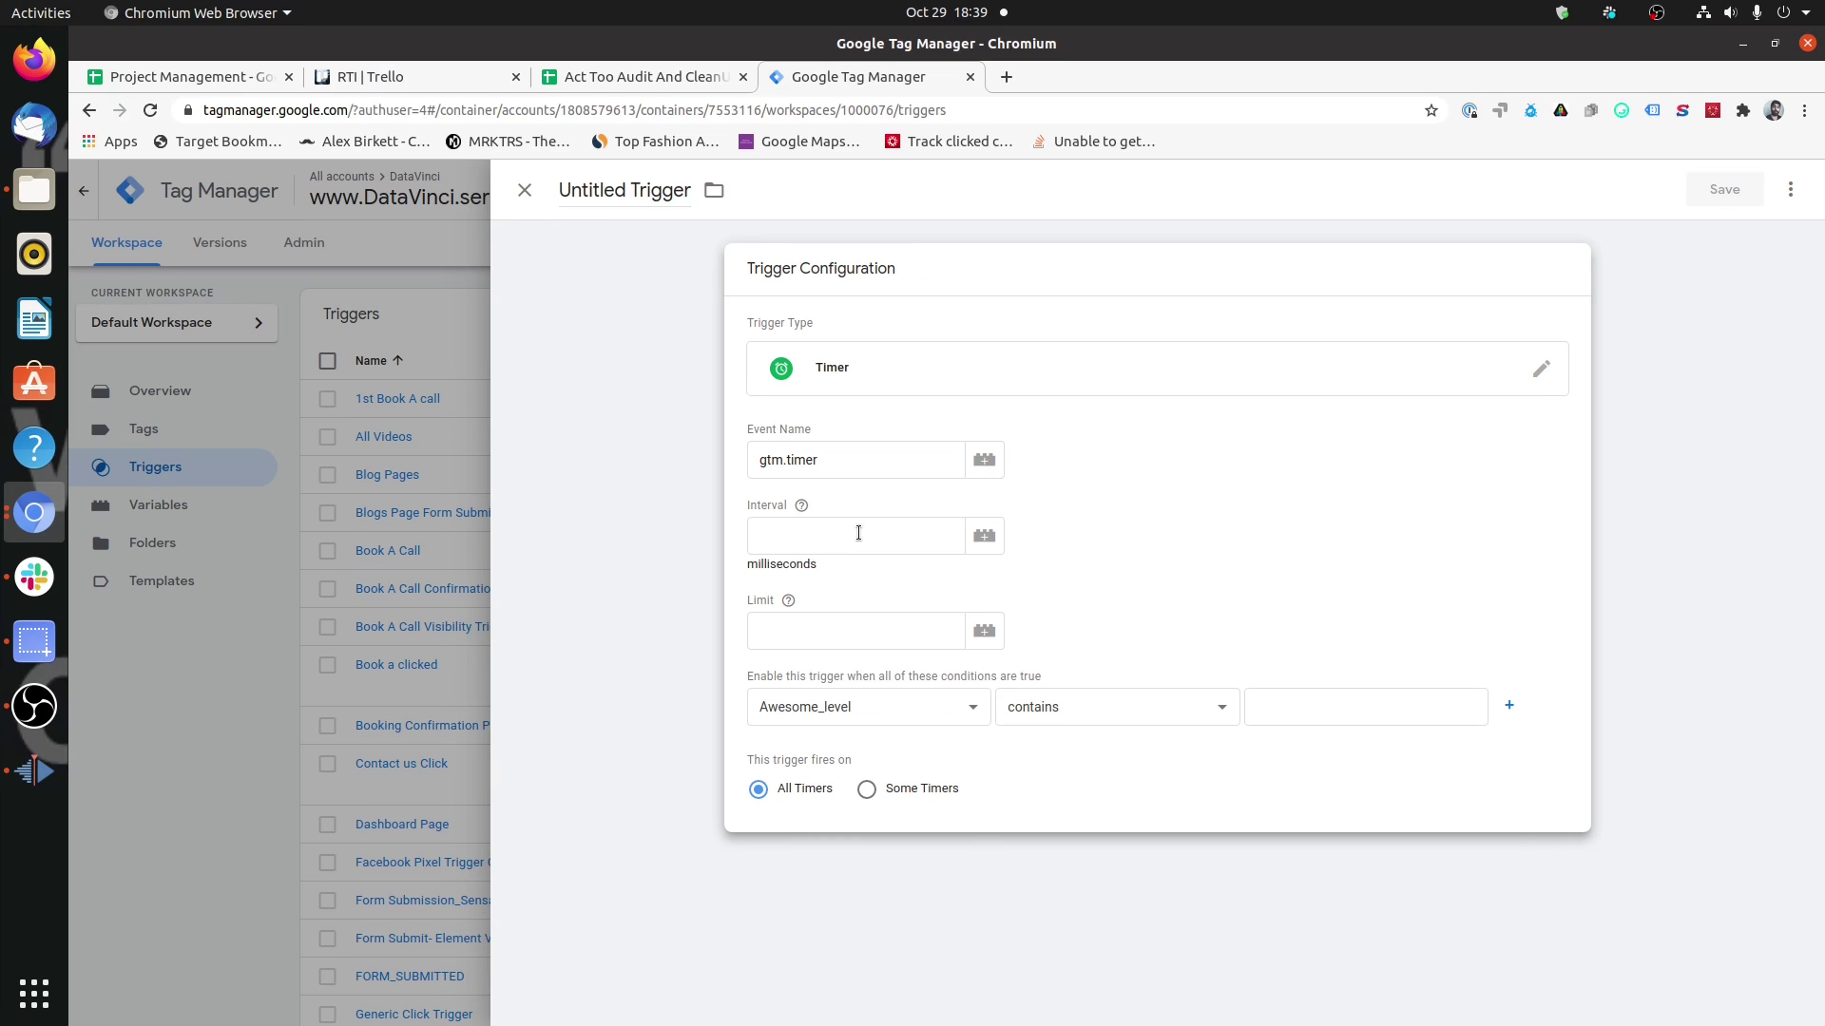
click(858, 533)
text(5000)
click(815, 618)
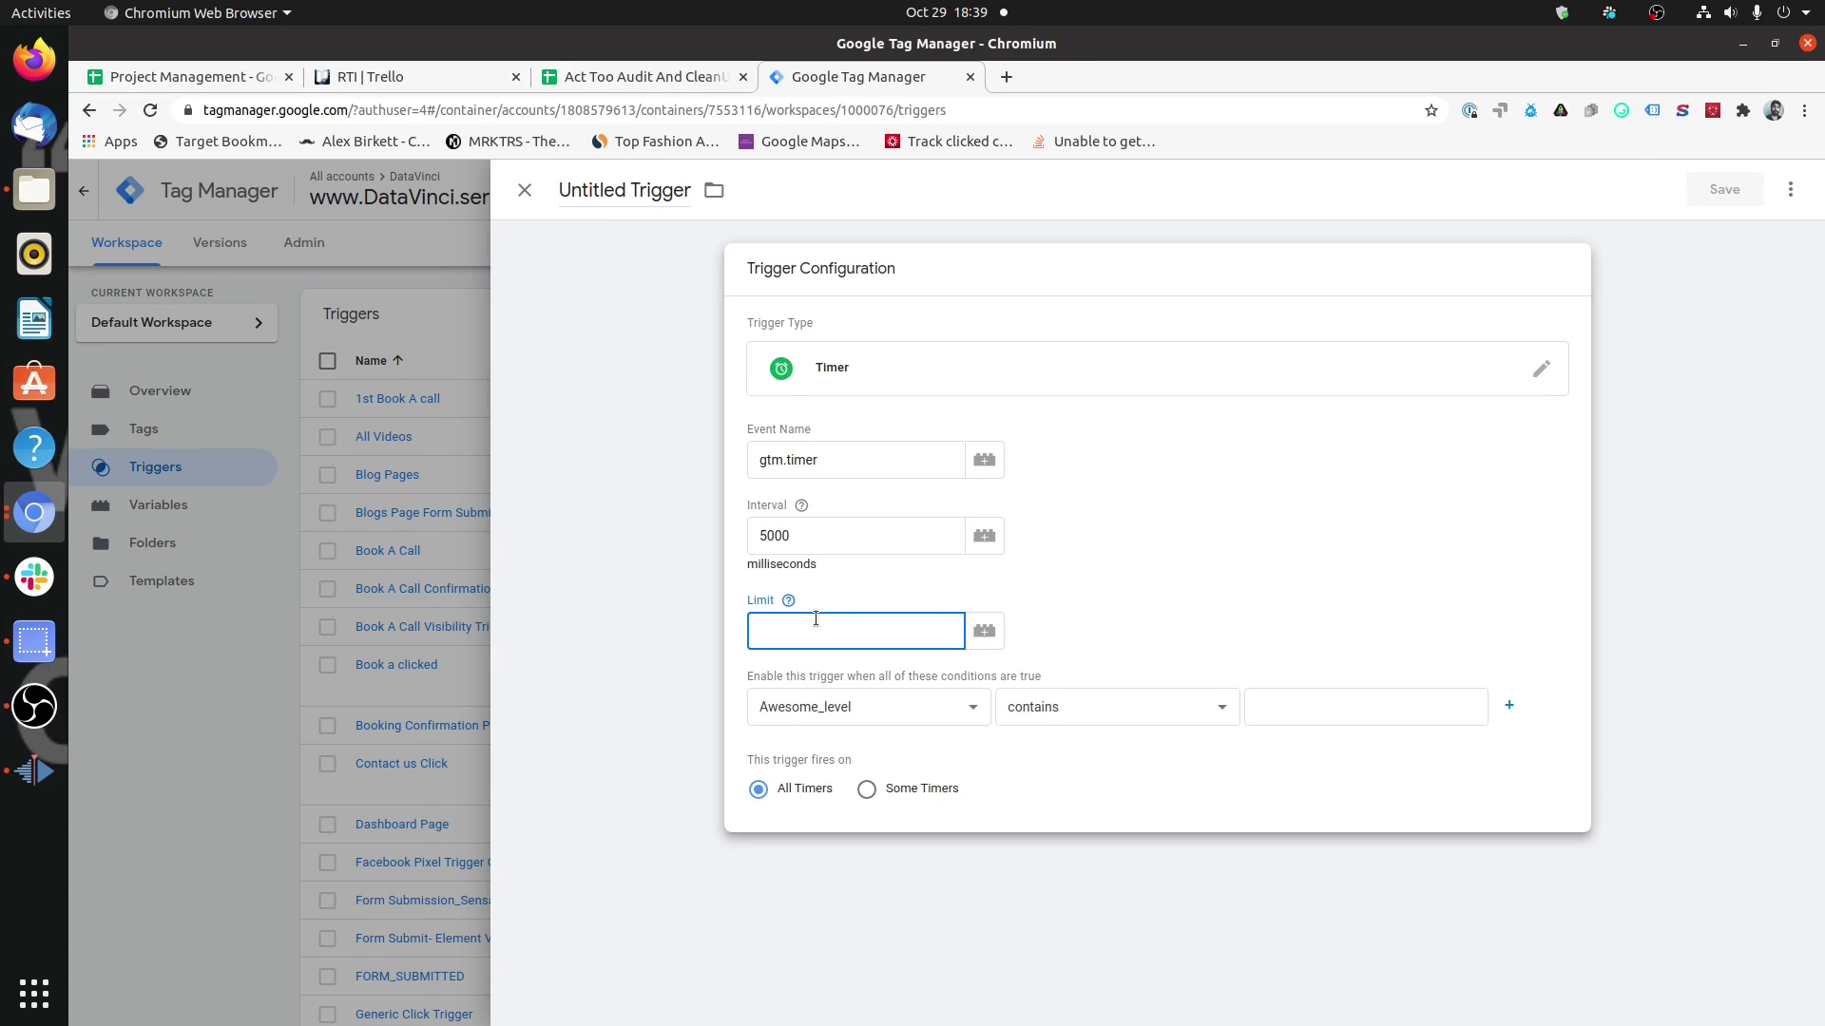
text(1)
key(BackSpace)
text(2)
Enable the timer trigger on the condition that Page URL contains "/".
click(910, 701)
scroll(895, 630, down, 4)
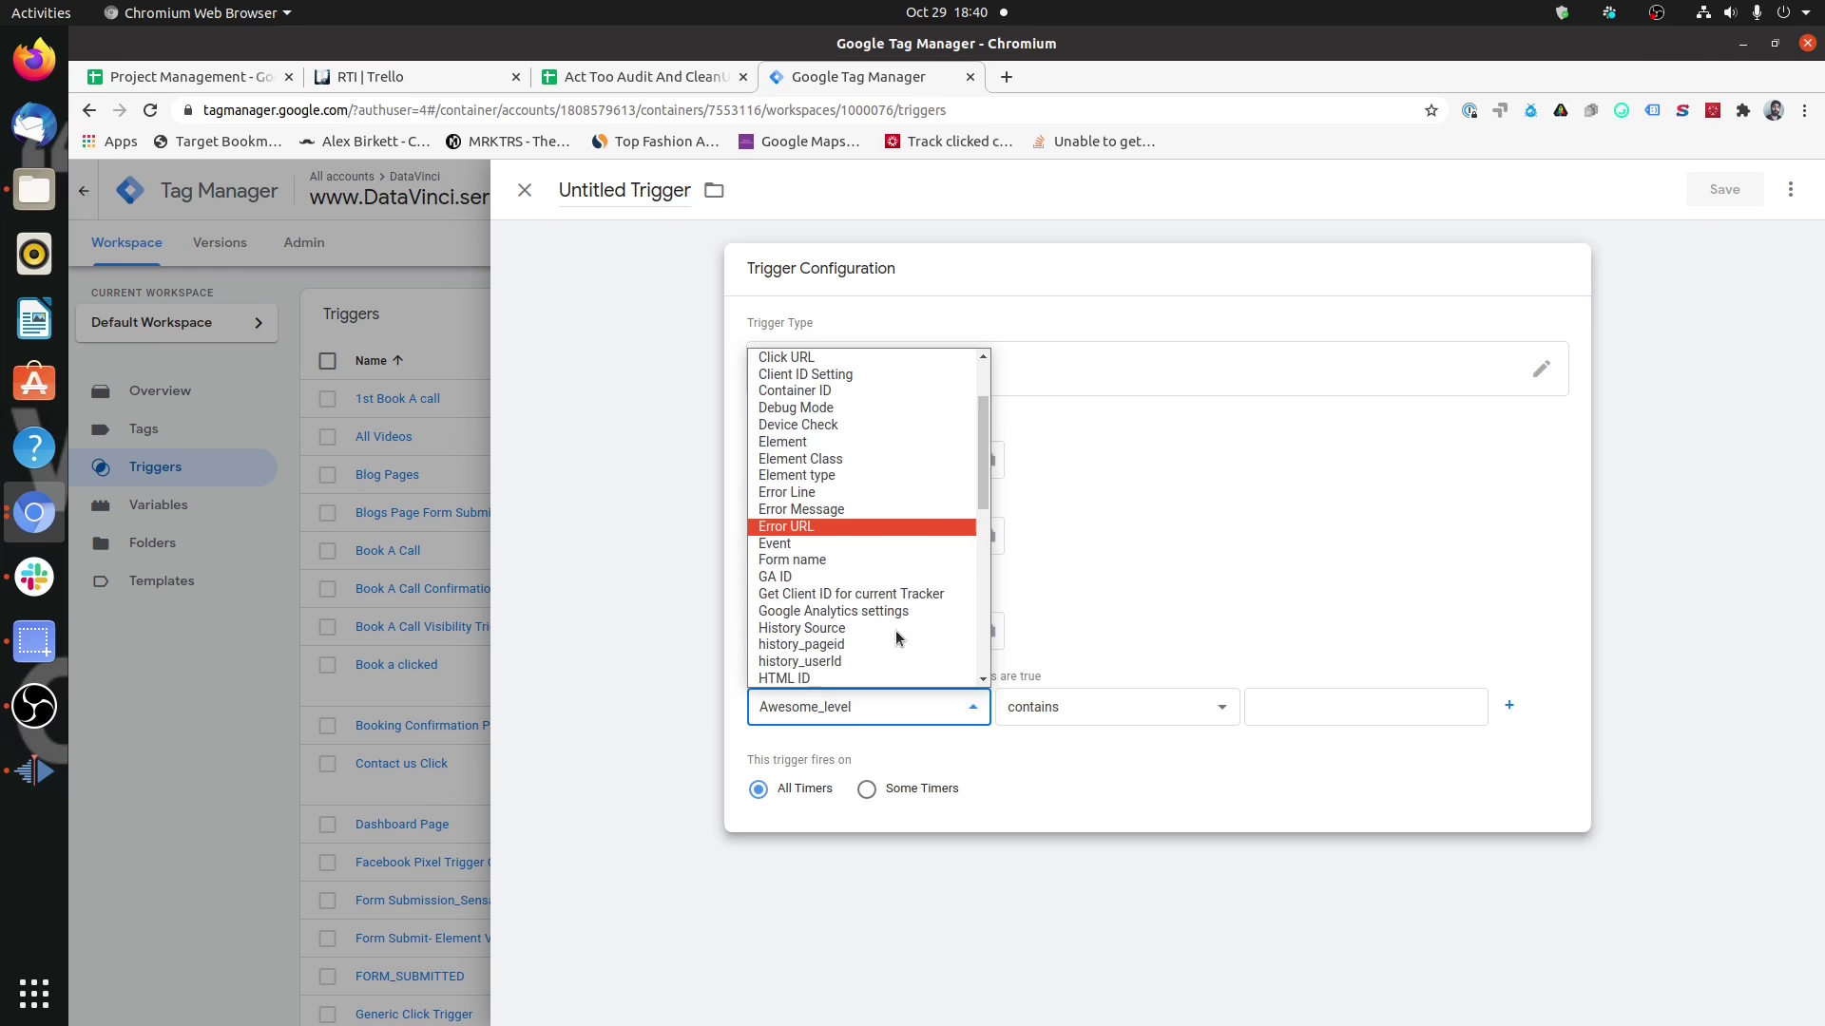
scroll(882, 627, down, 6)
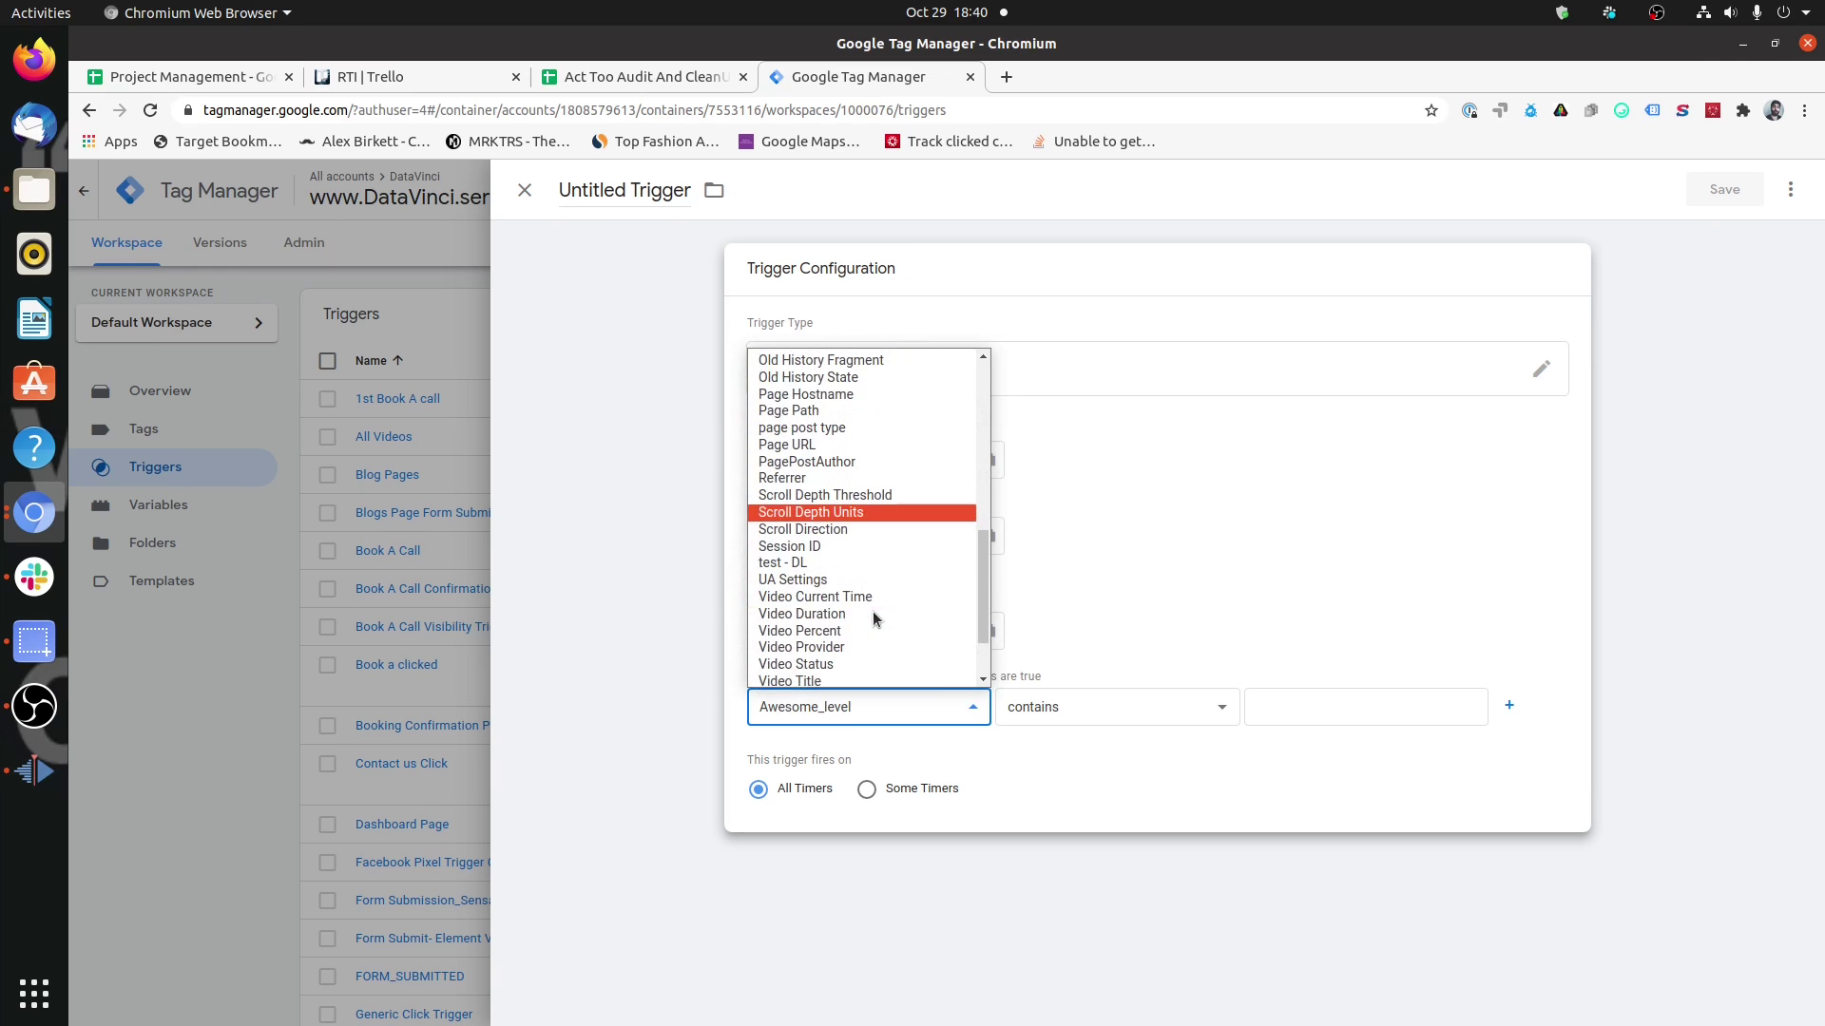
scroll(871, 601, up, 3)
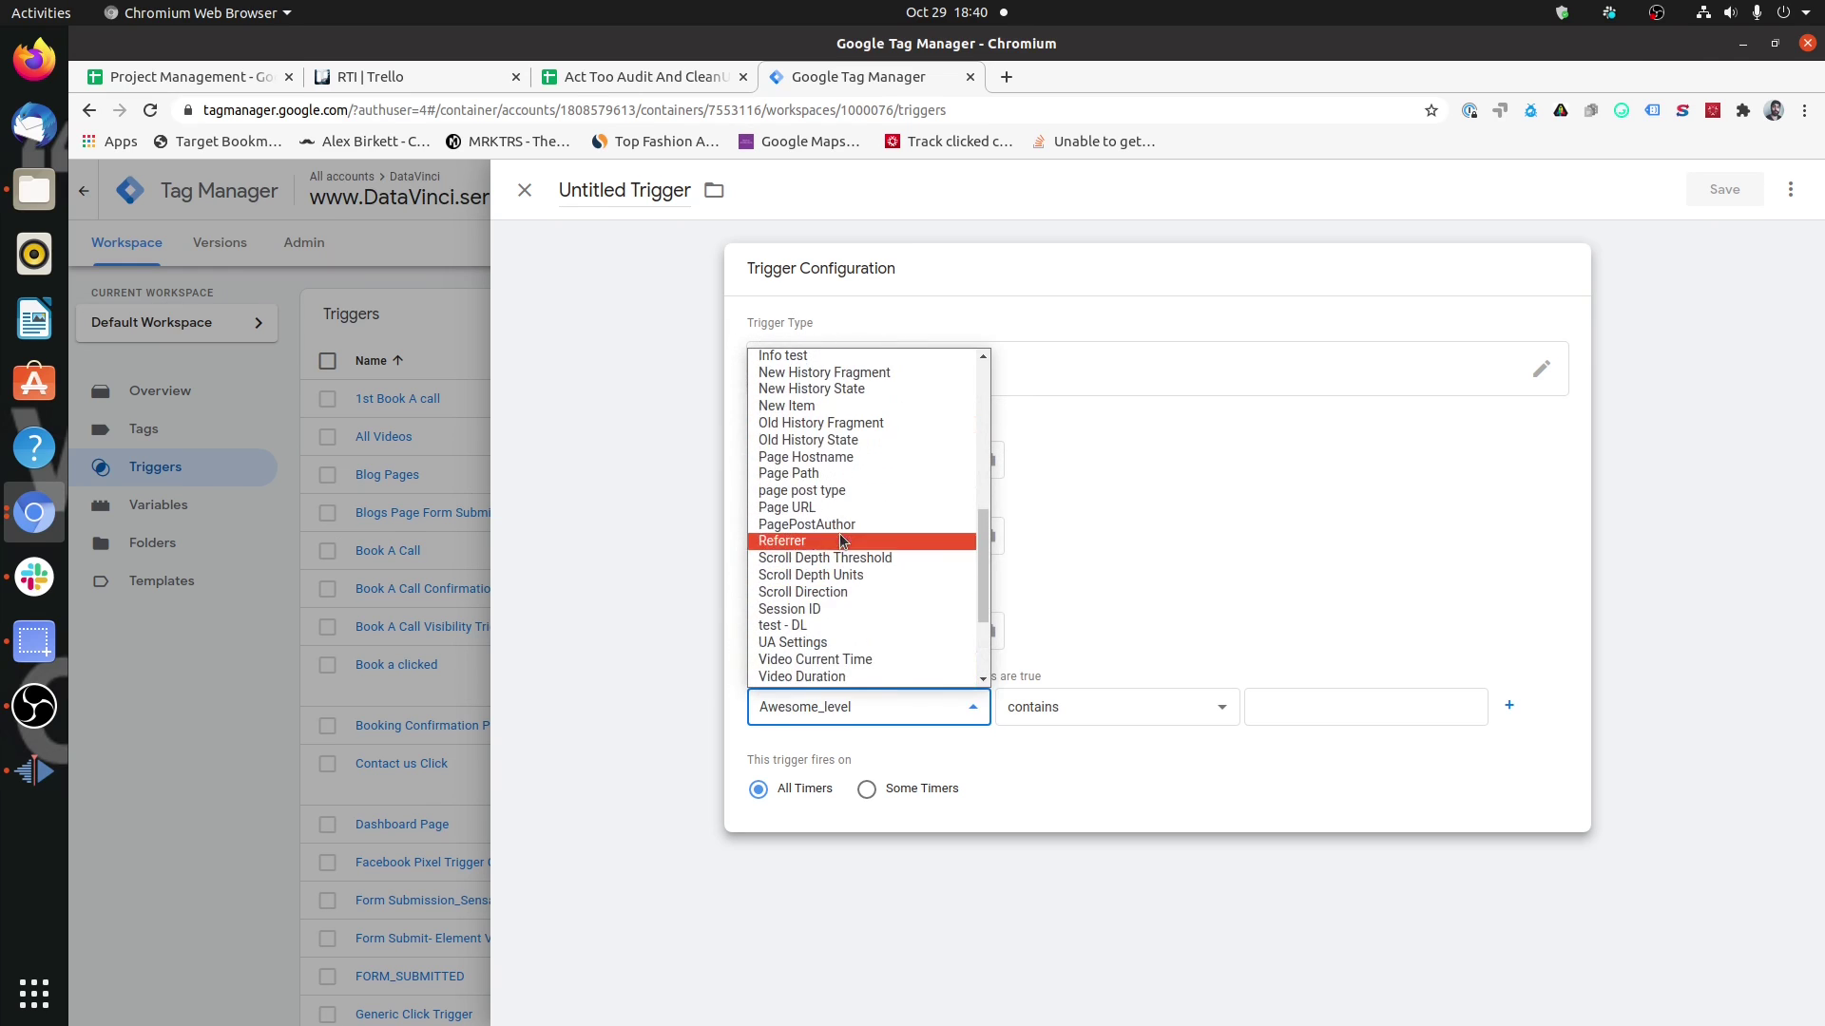
click(834, 511)
click(1308, 708)
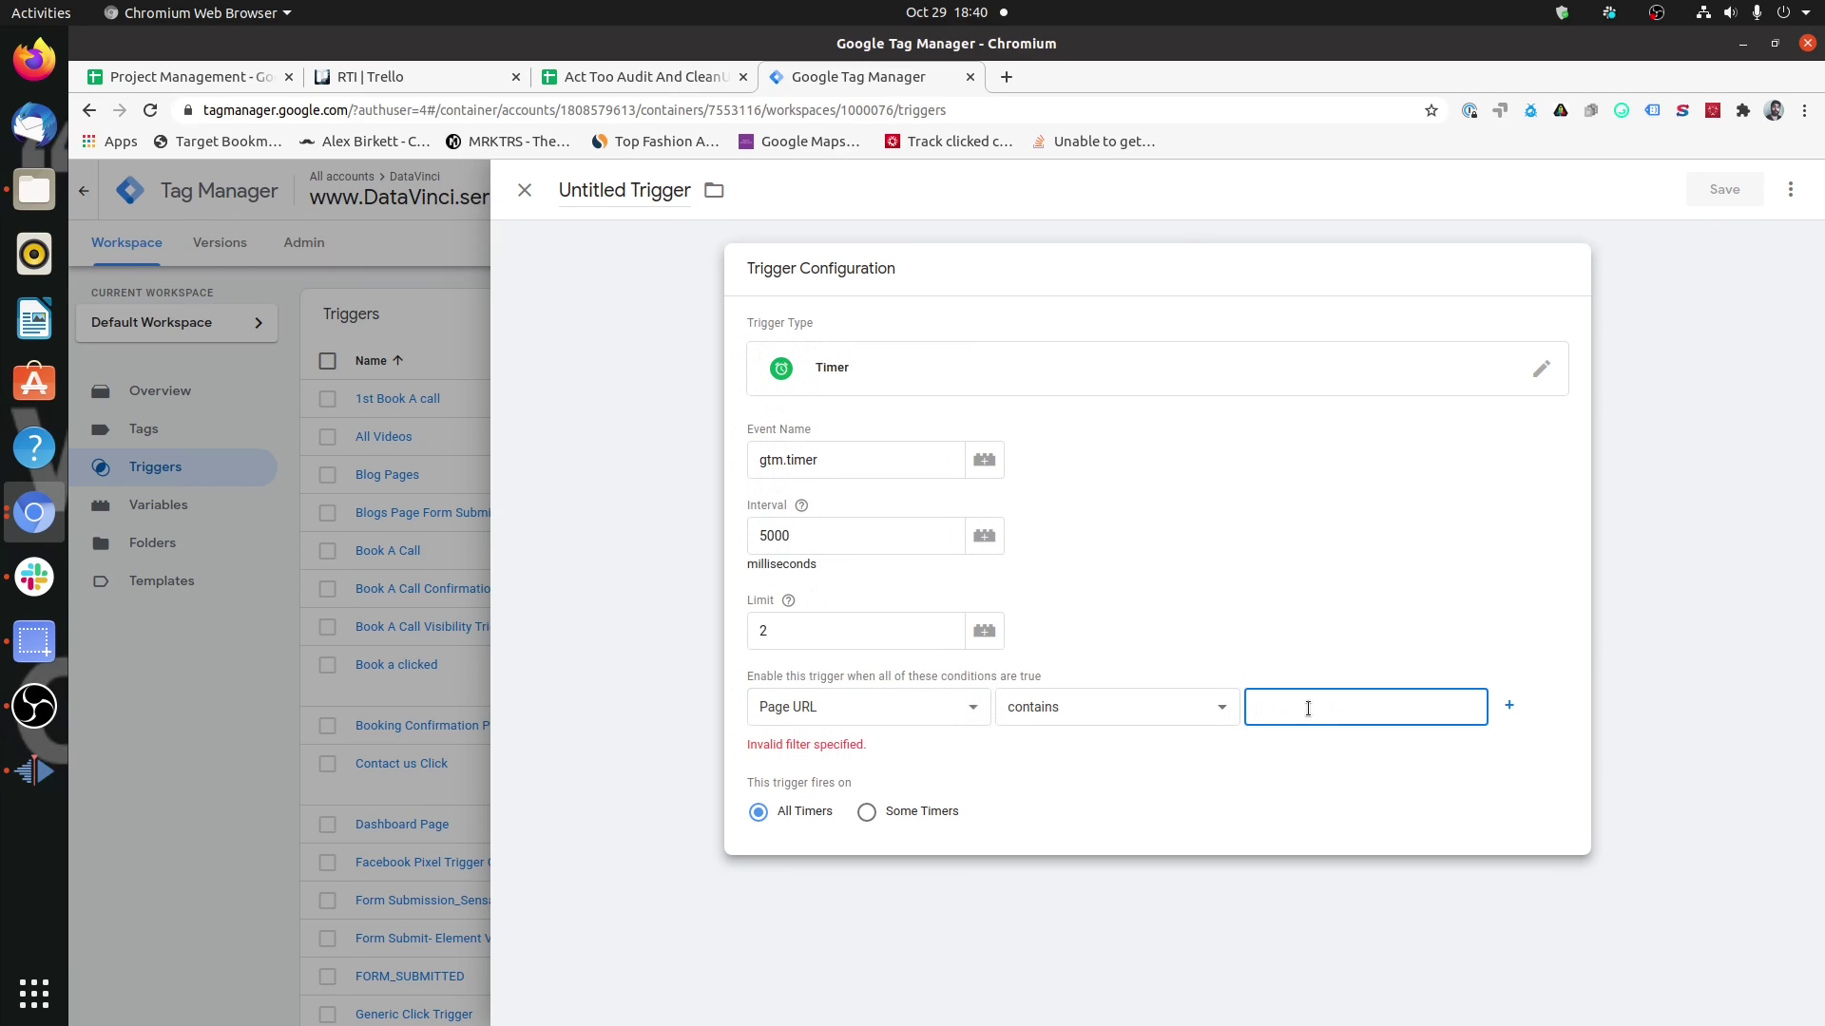
text(/)
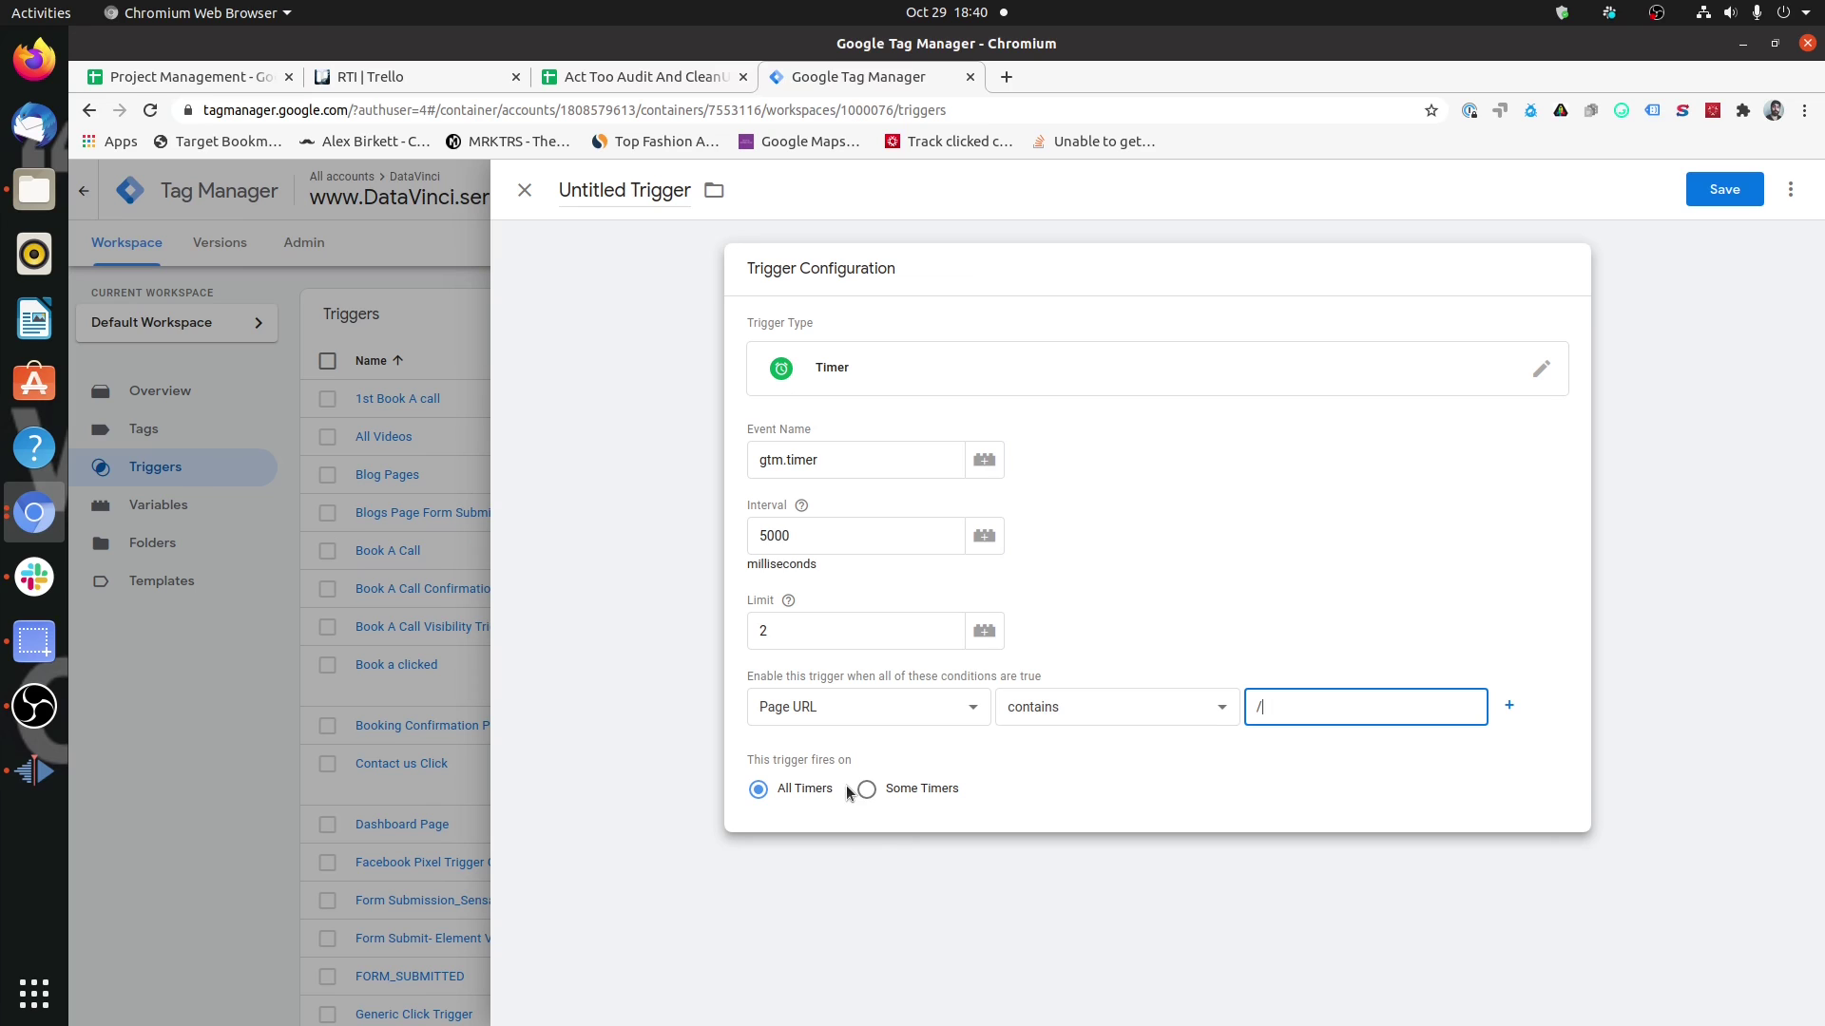
Name the trigger "Basic 5 sec timer" and save it.
click(663, 193)
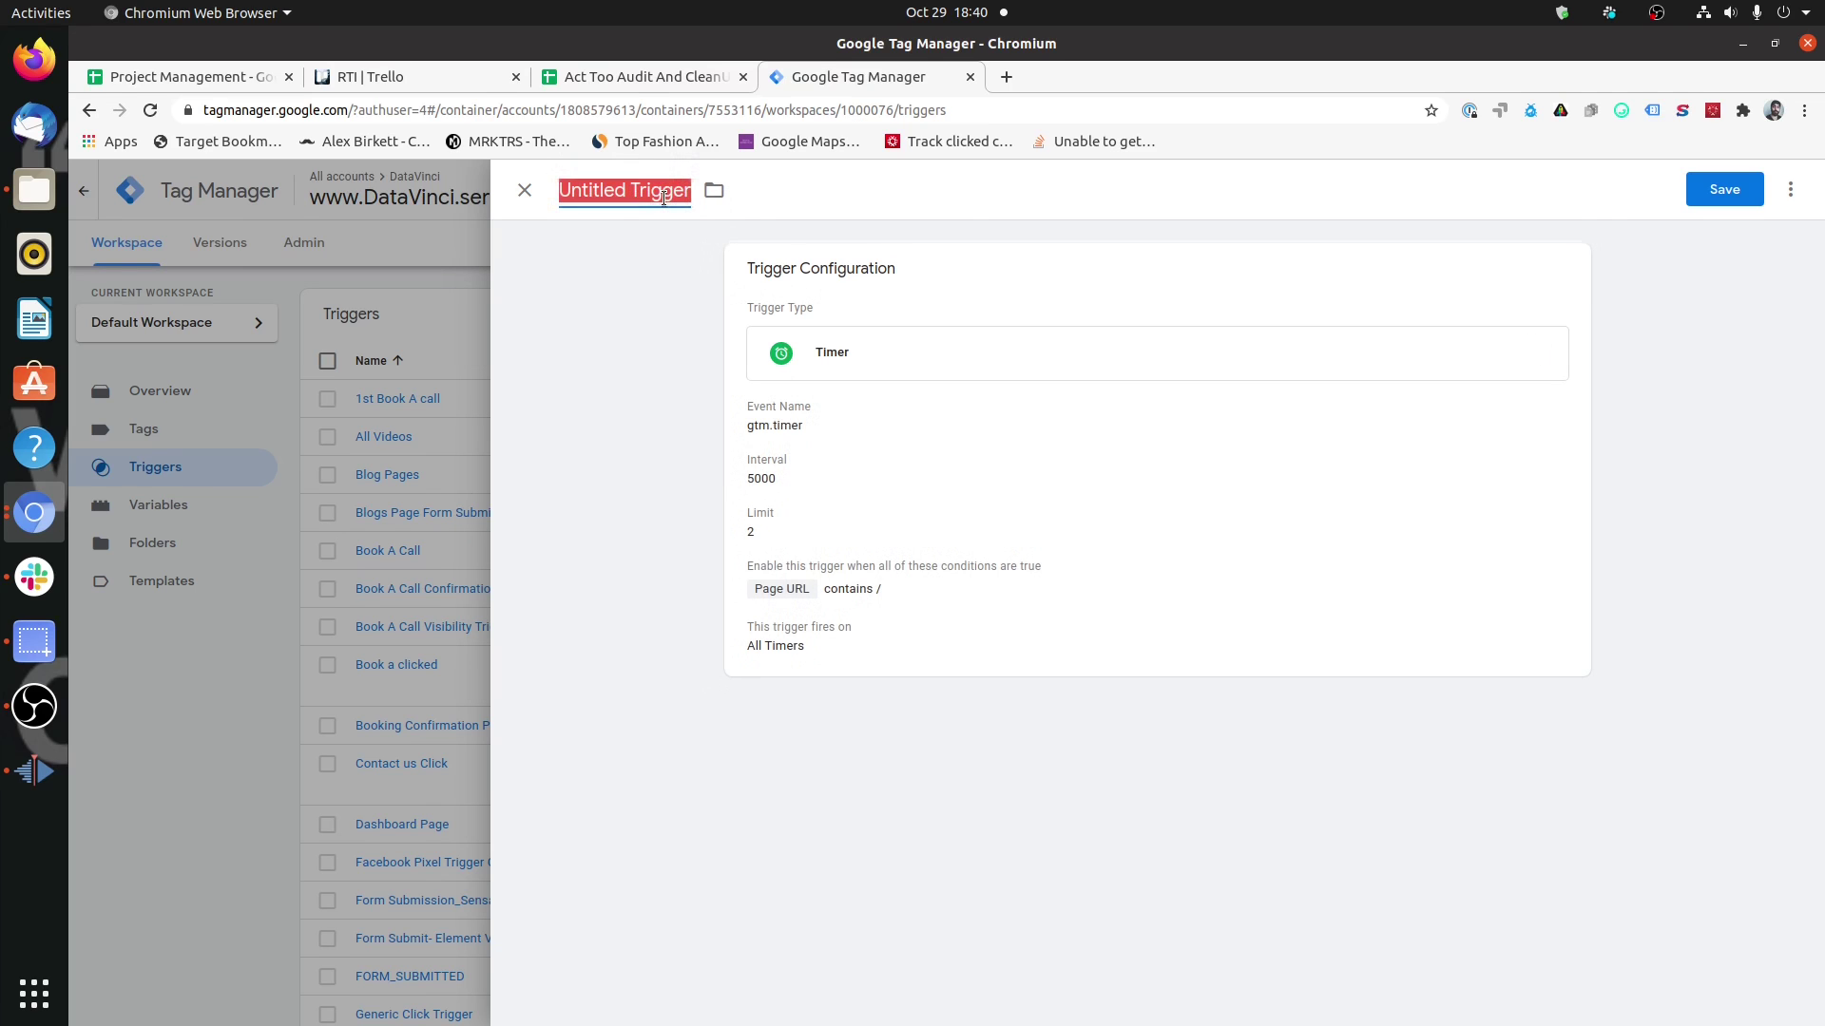
text(Basic)
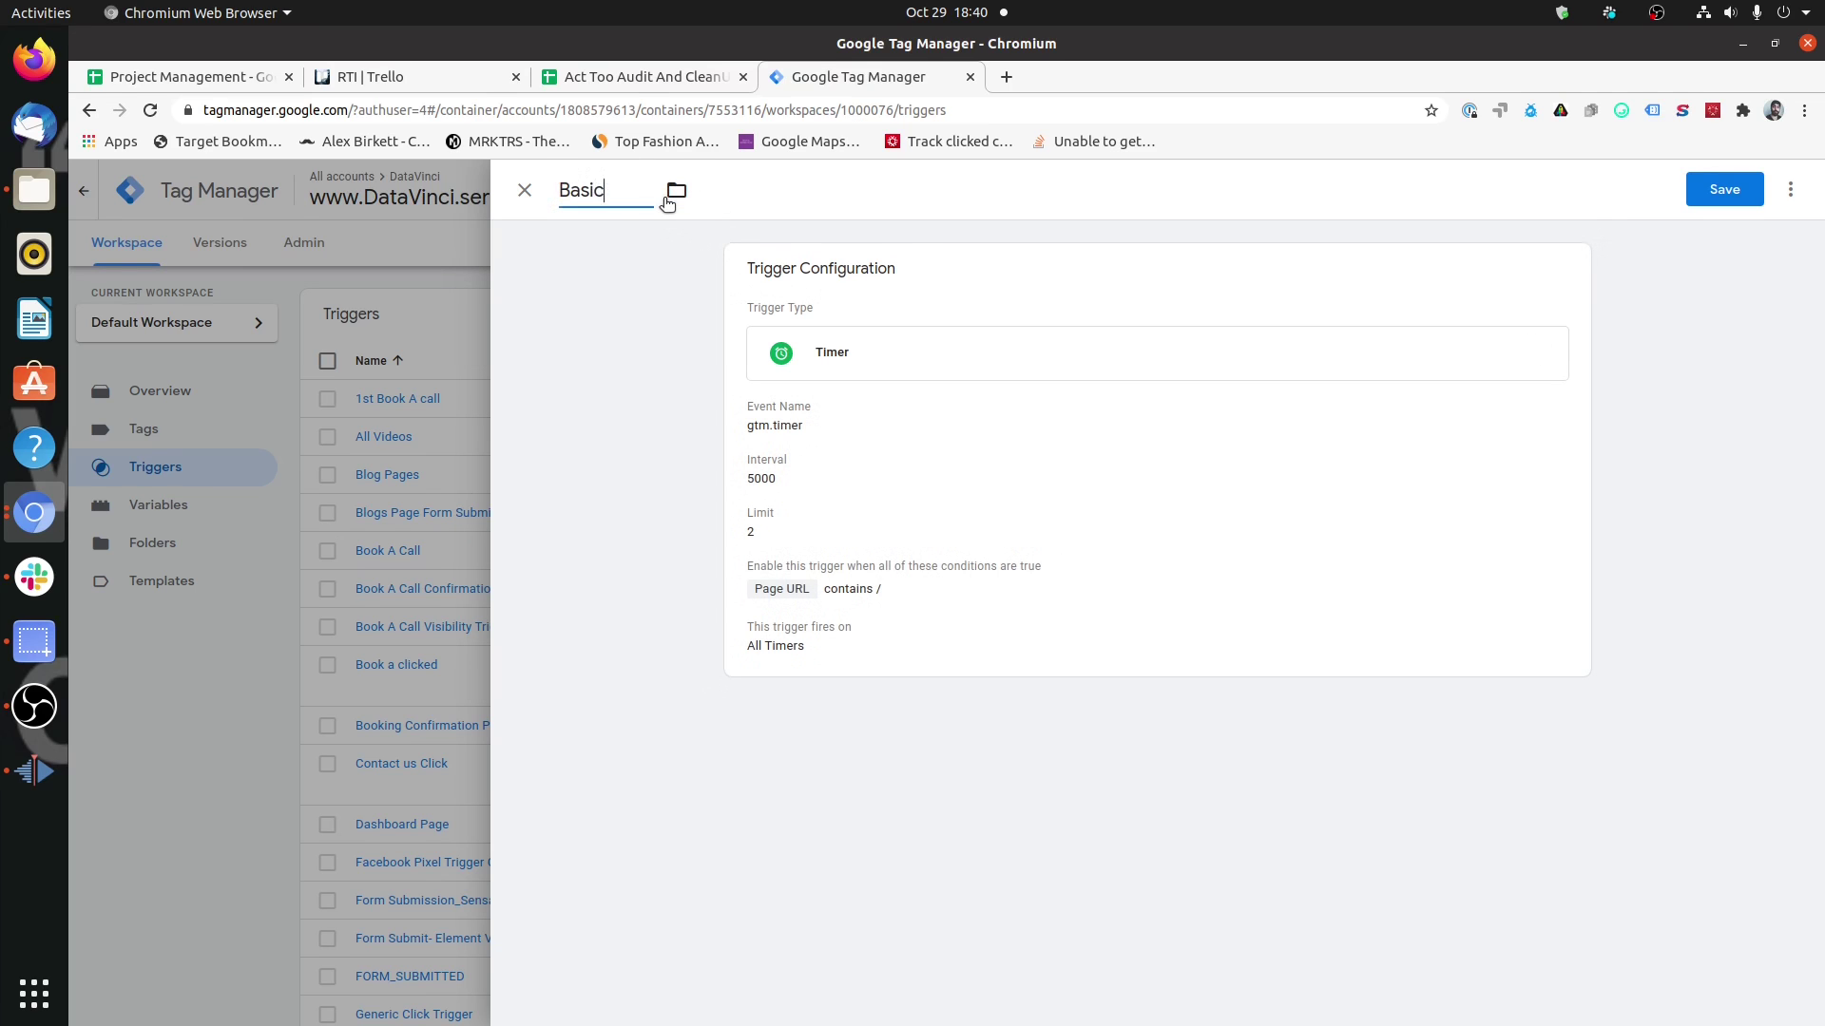
text( 5 sec timer)
click(1699, 202)
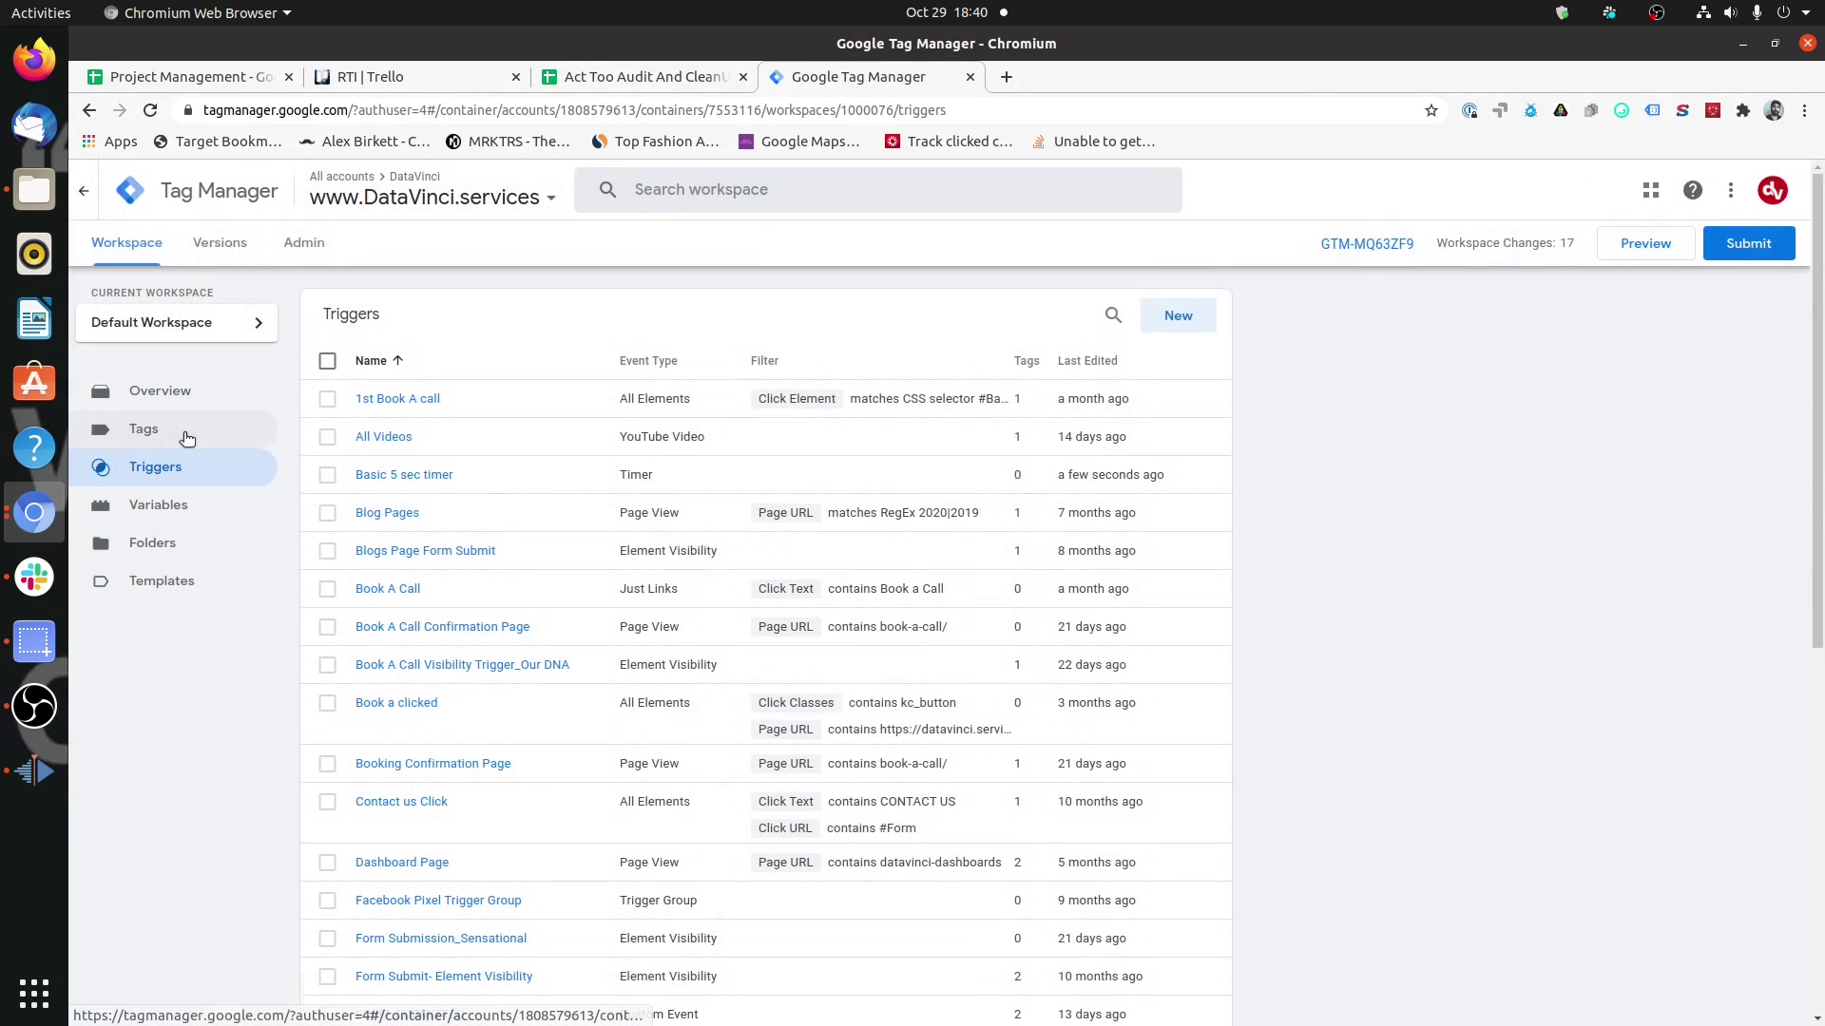
Create a new tag named "Facebook 5 sec tag".
click(184, 432)
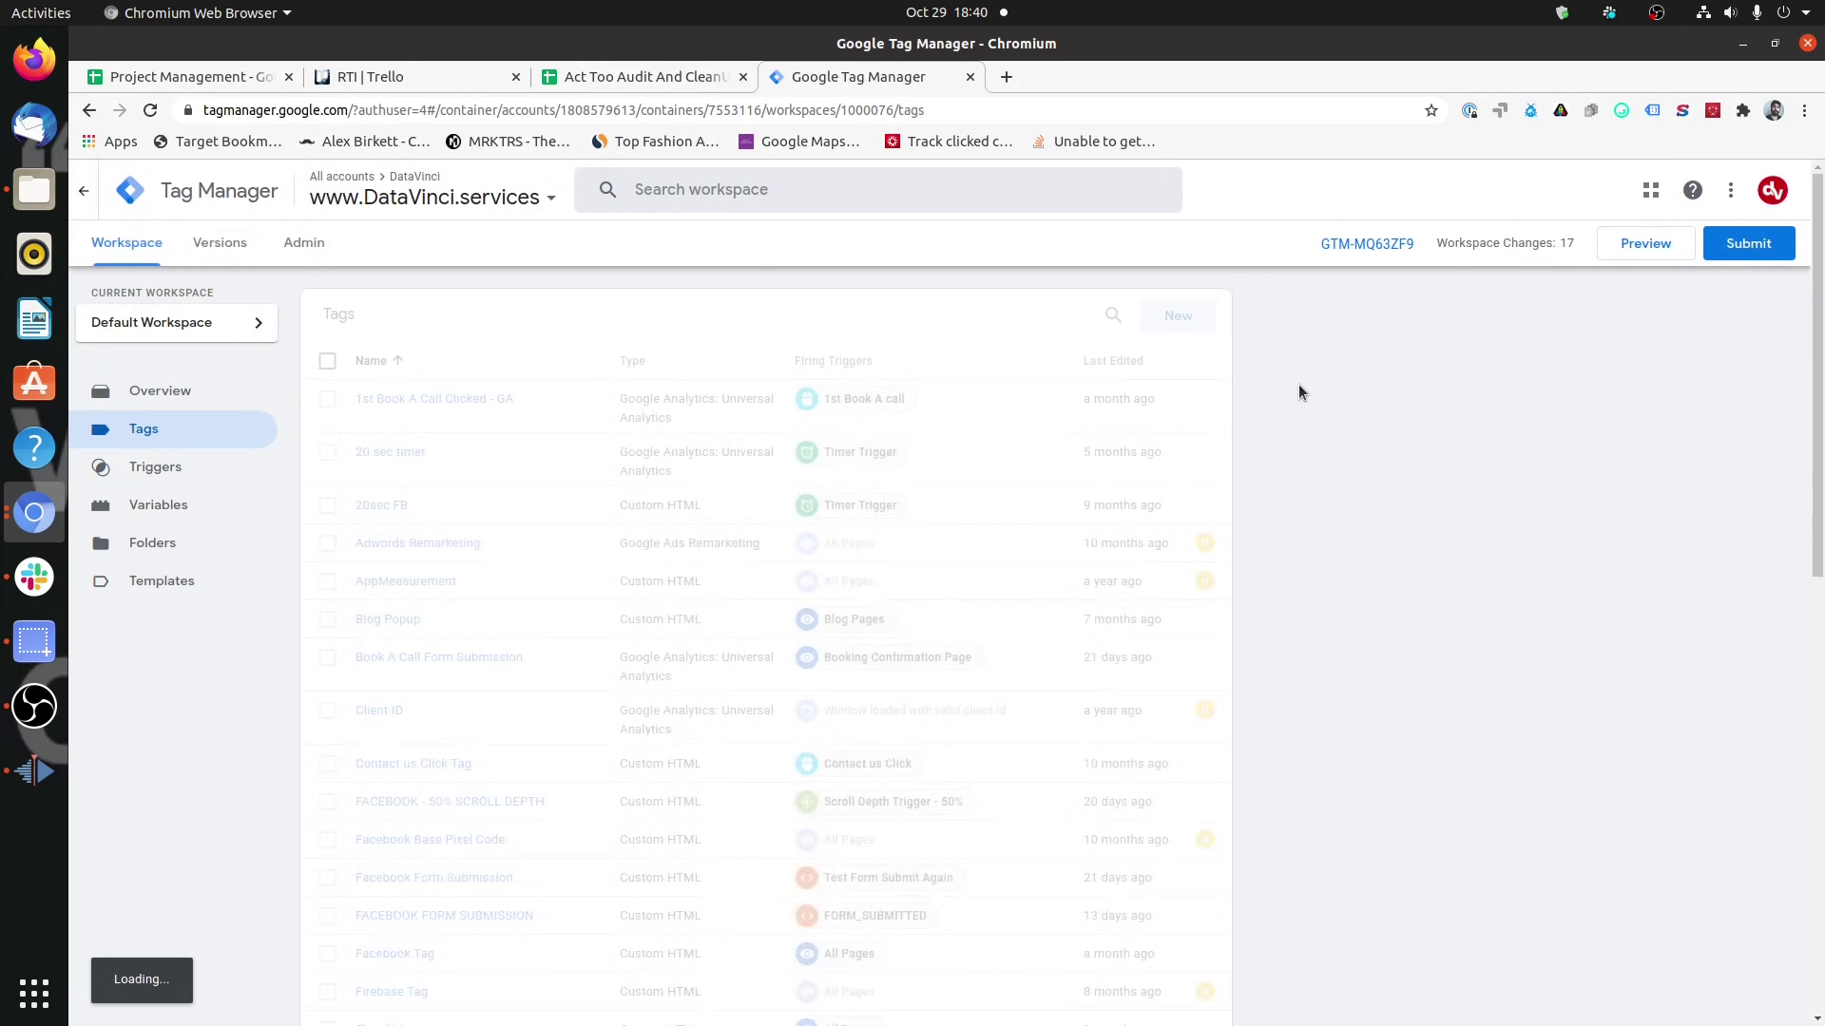
click(1178, 315)
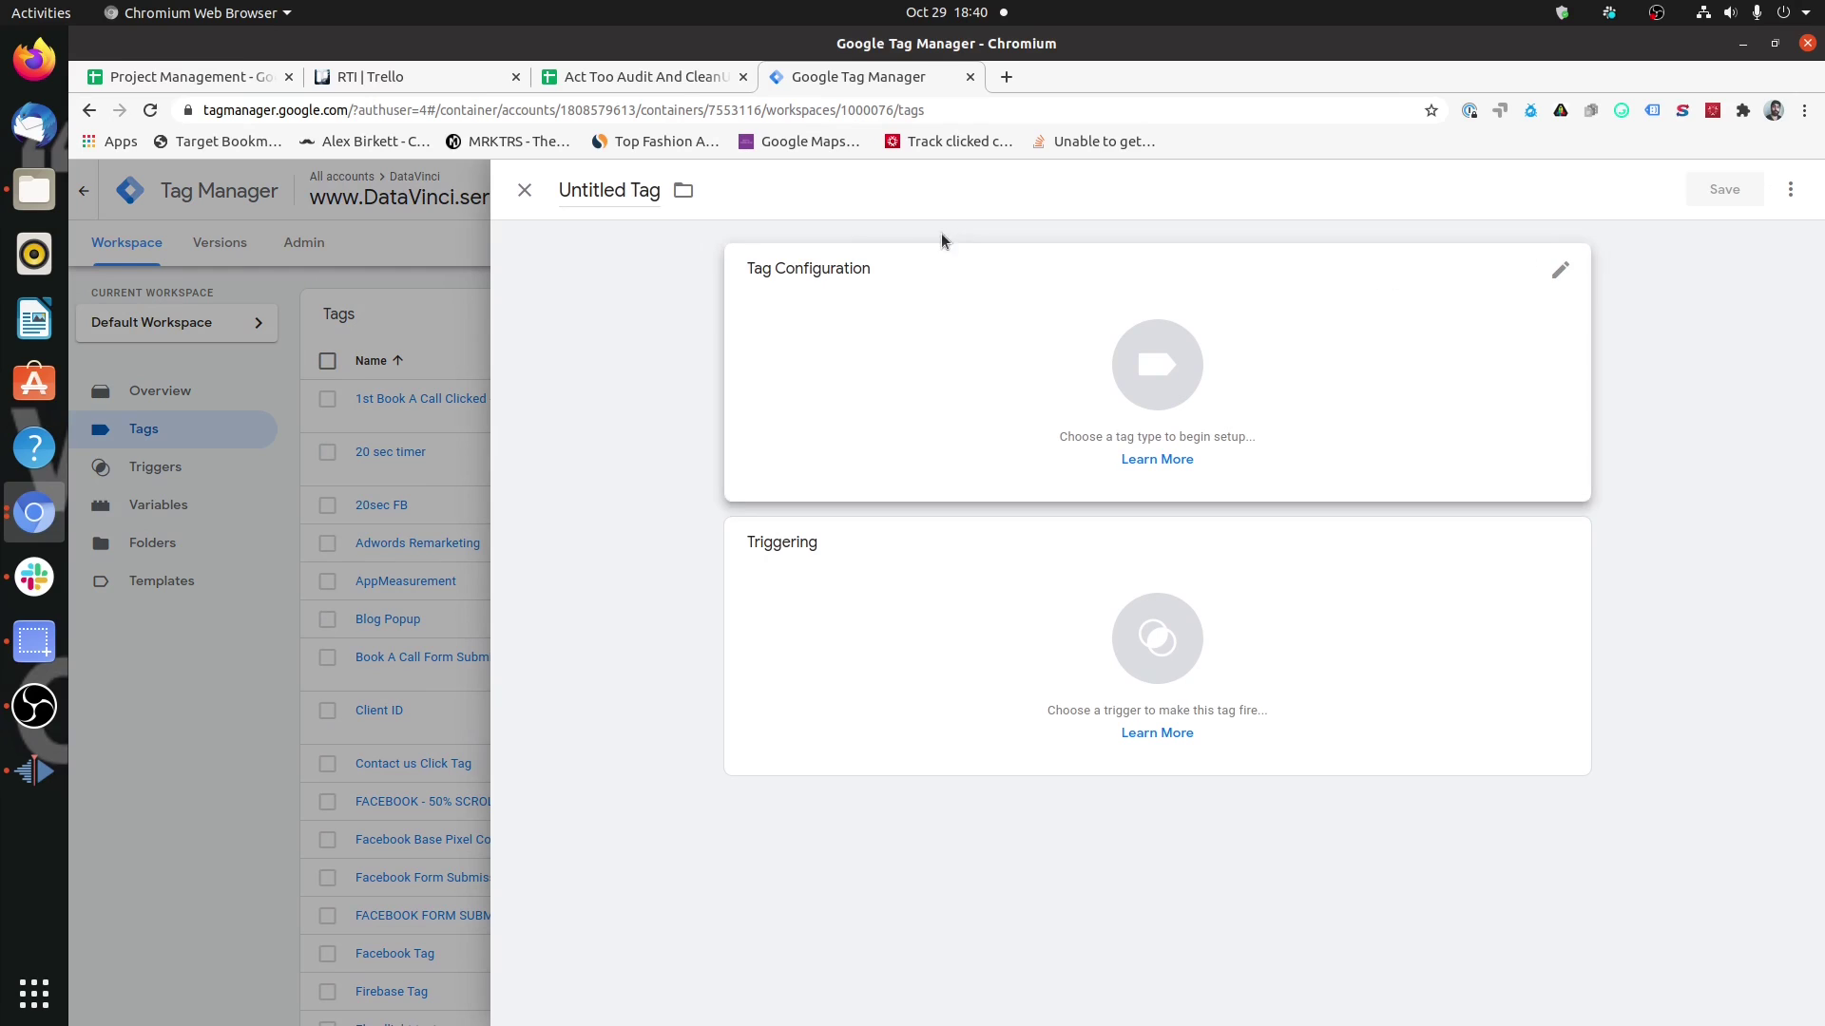
click(623, 206)
text(F)
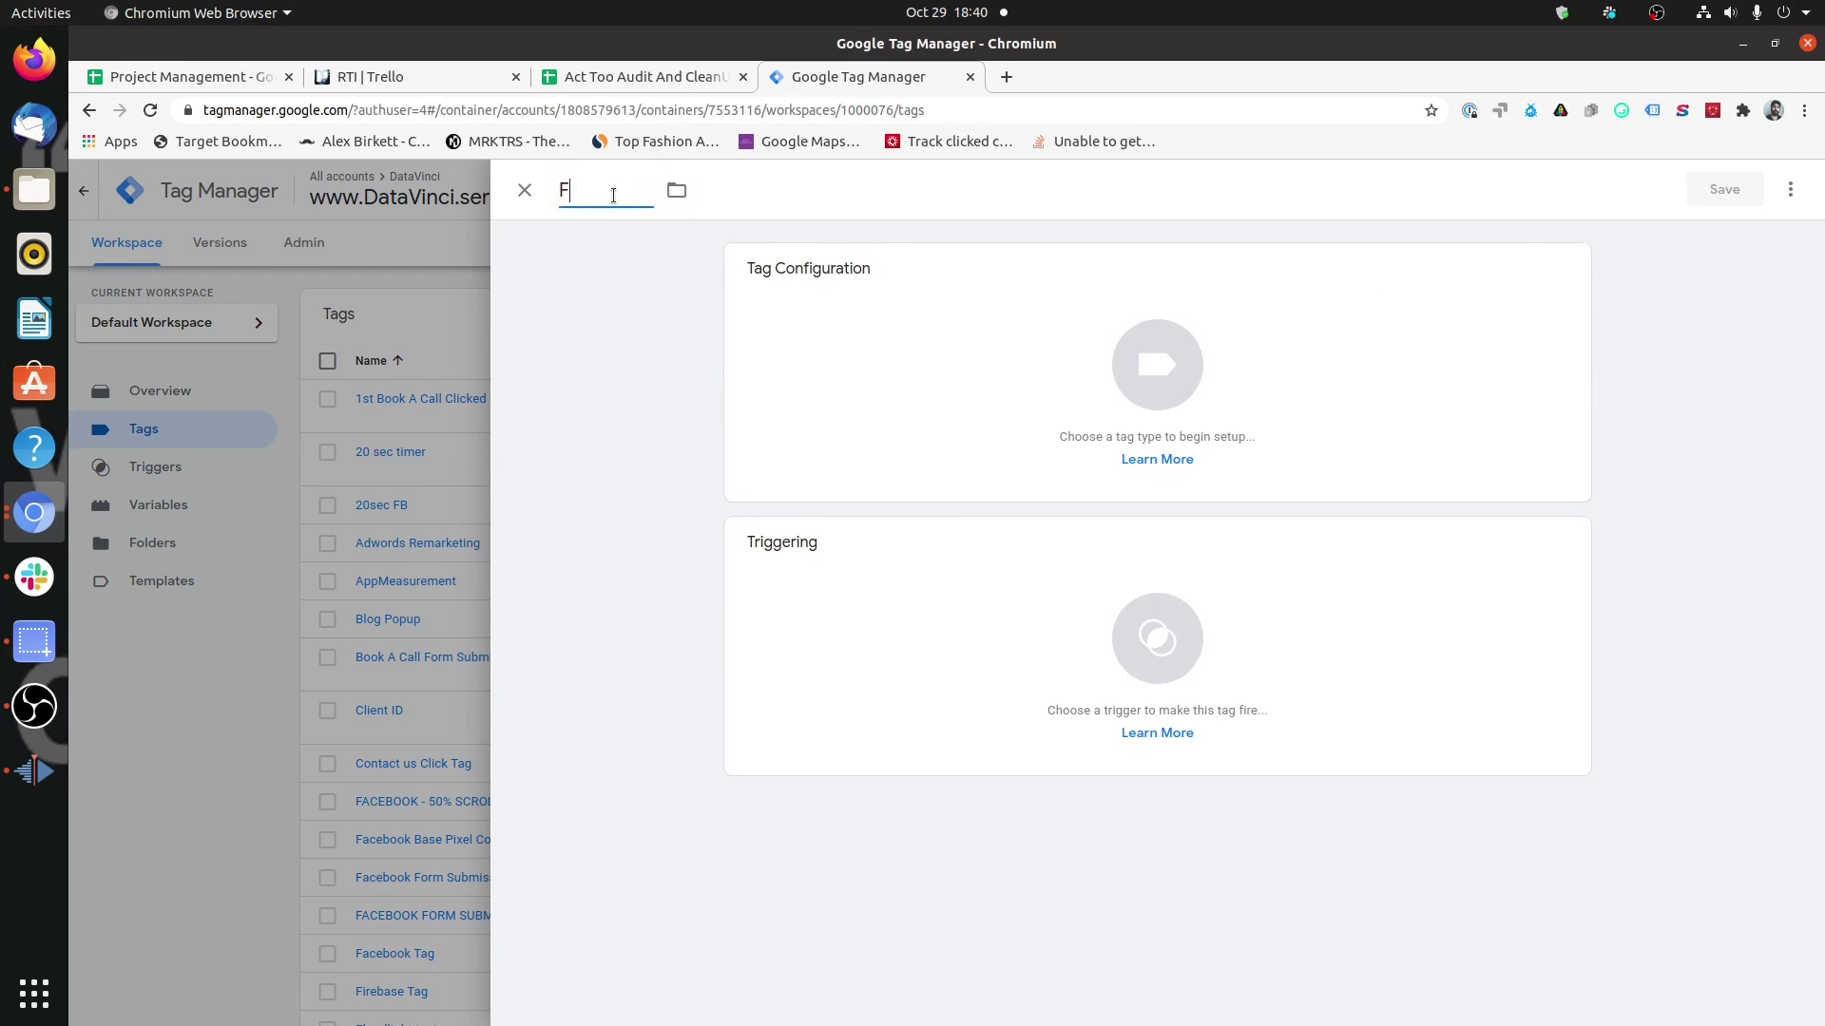
text(acebook 5 sec tag)
Make the tag Custom HTML and enter a script that calls fbq('track','5 seconds elapsed').
click(792, 339)
click(1273, 875)
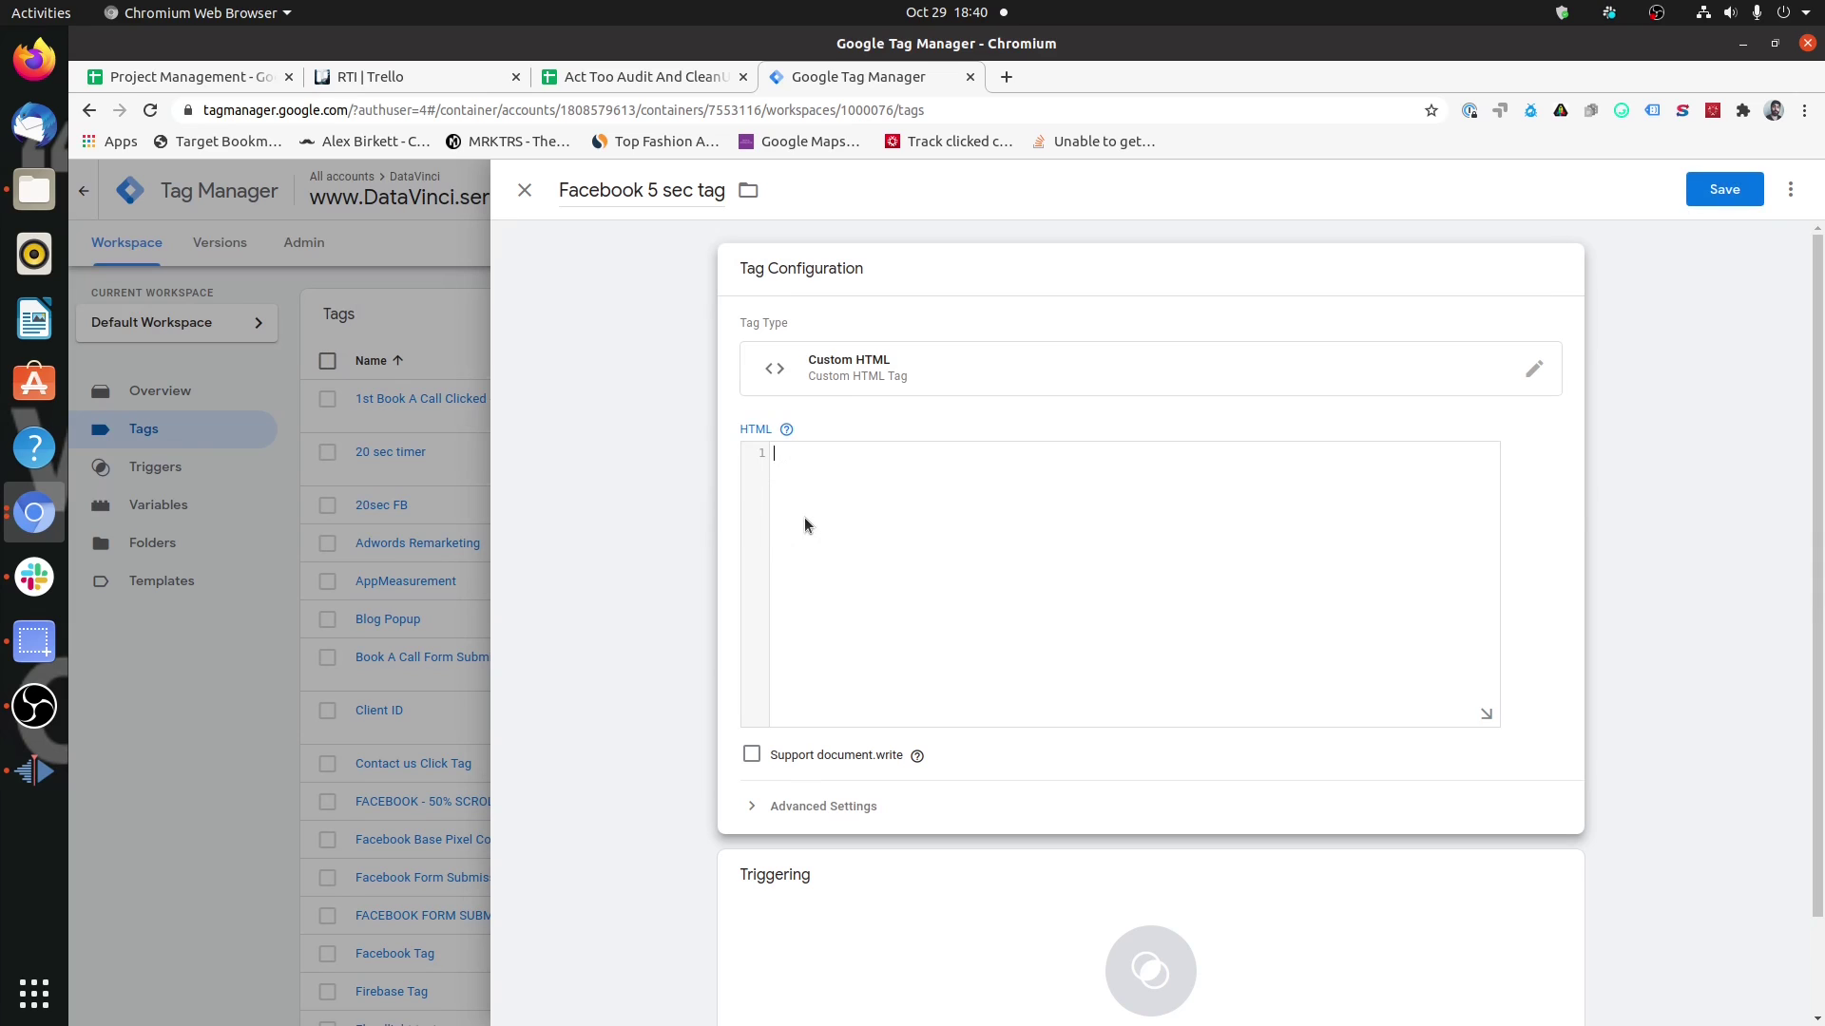
click(804, 517)
text(<script>)
key(Return)
key(Home)
key(Right)
text(/)
key(Home)
key(Return)
key(Return)
key(Up)
key(Up)
text(fbq(;)
text(track','5 seconds elapsed')
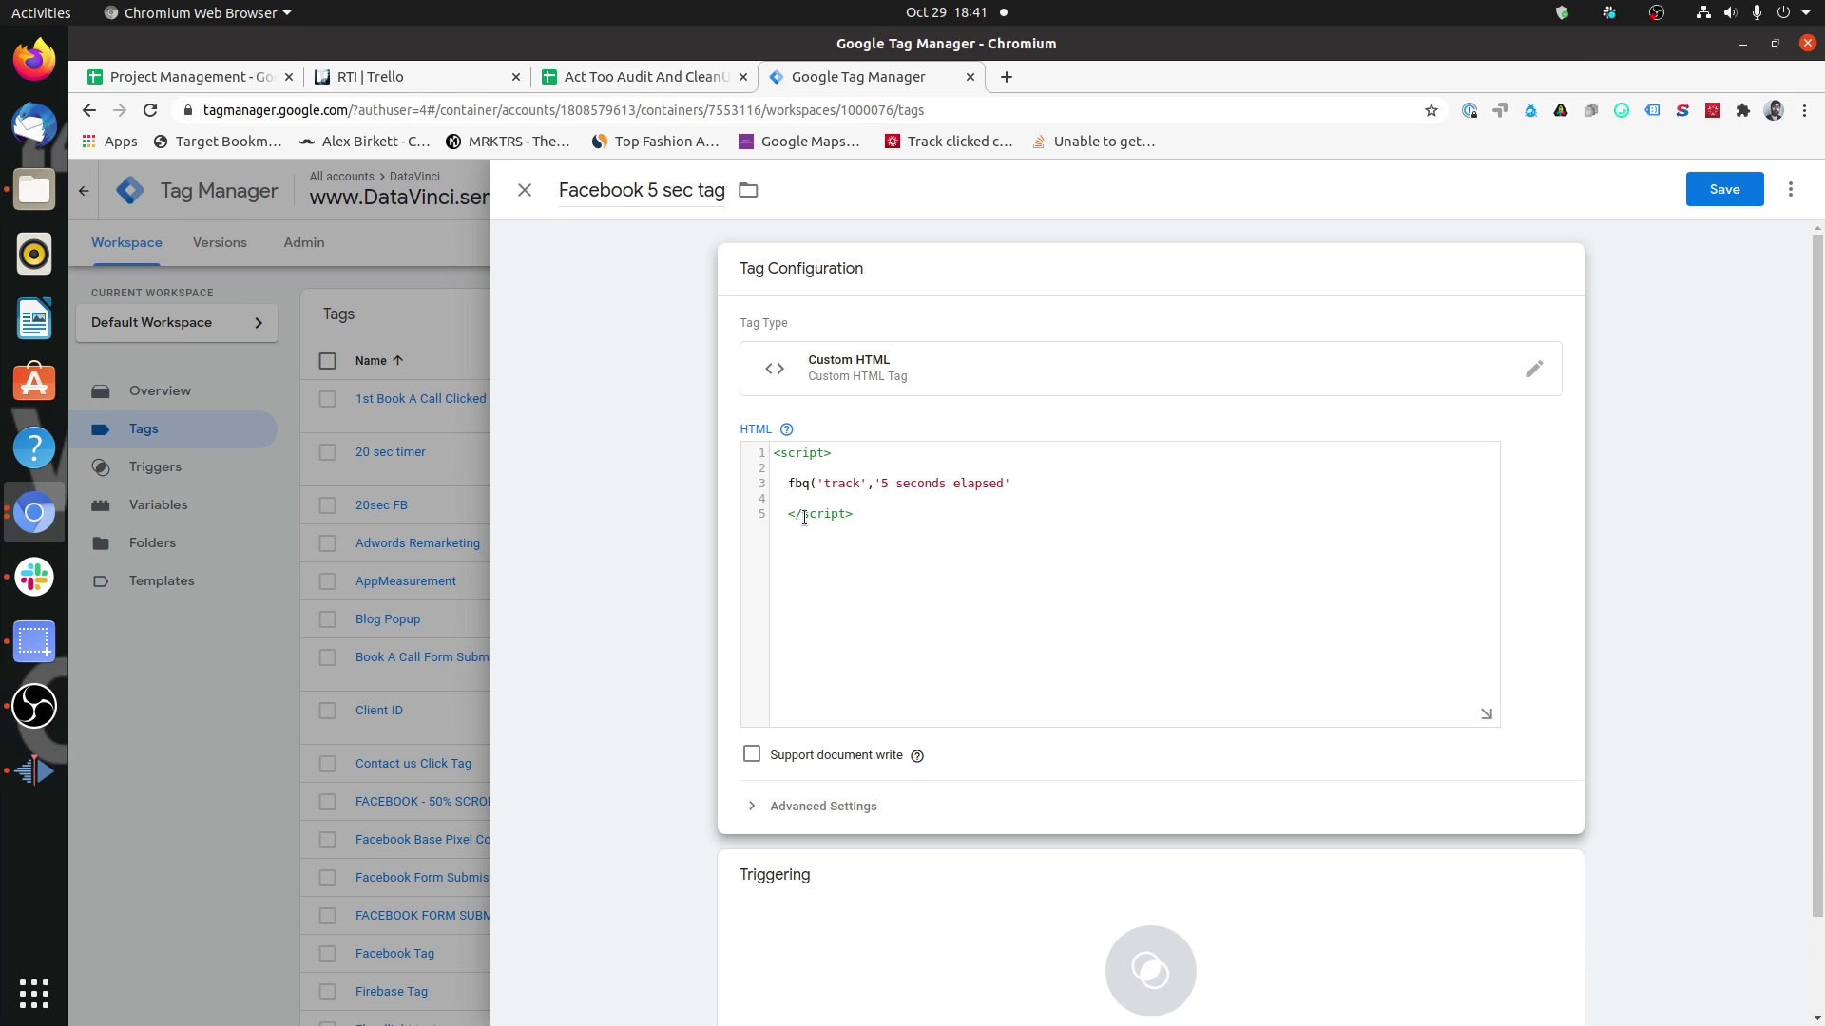
Assign the "Basic 5 sec timer" trigger to the tag and save the tag.
click(960, 899)
click(1731, 190)
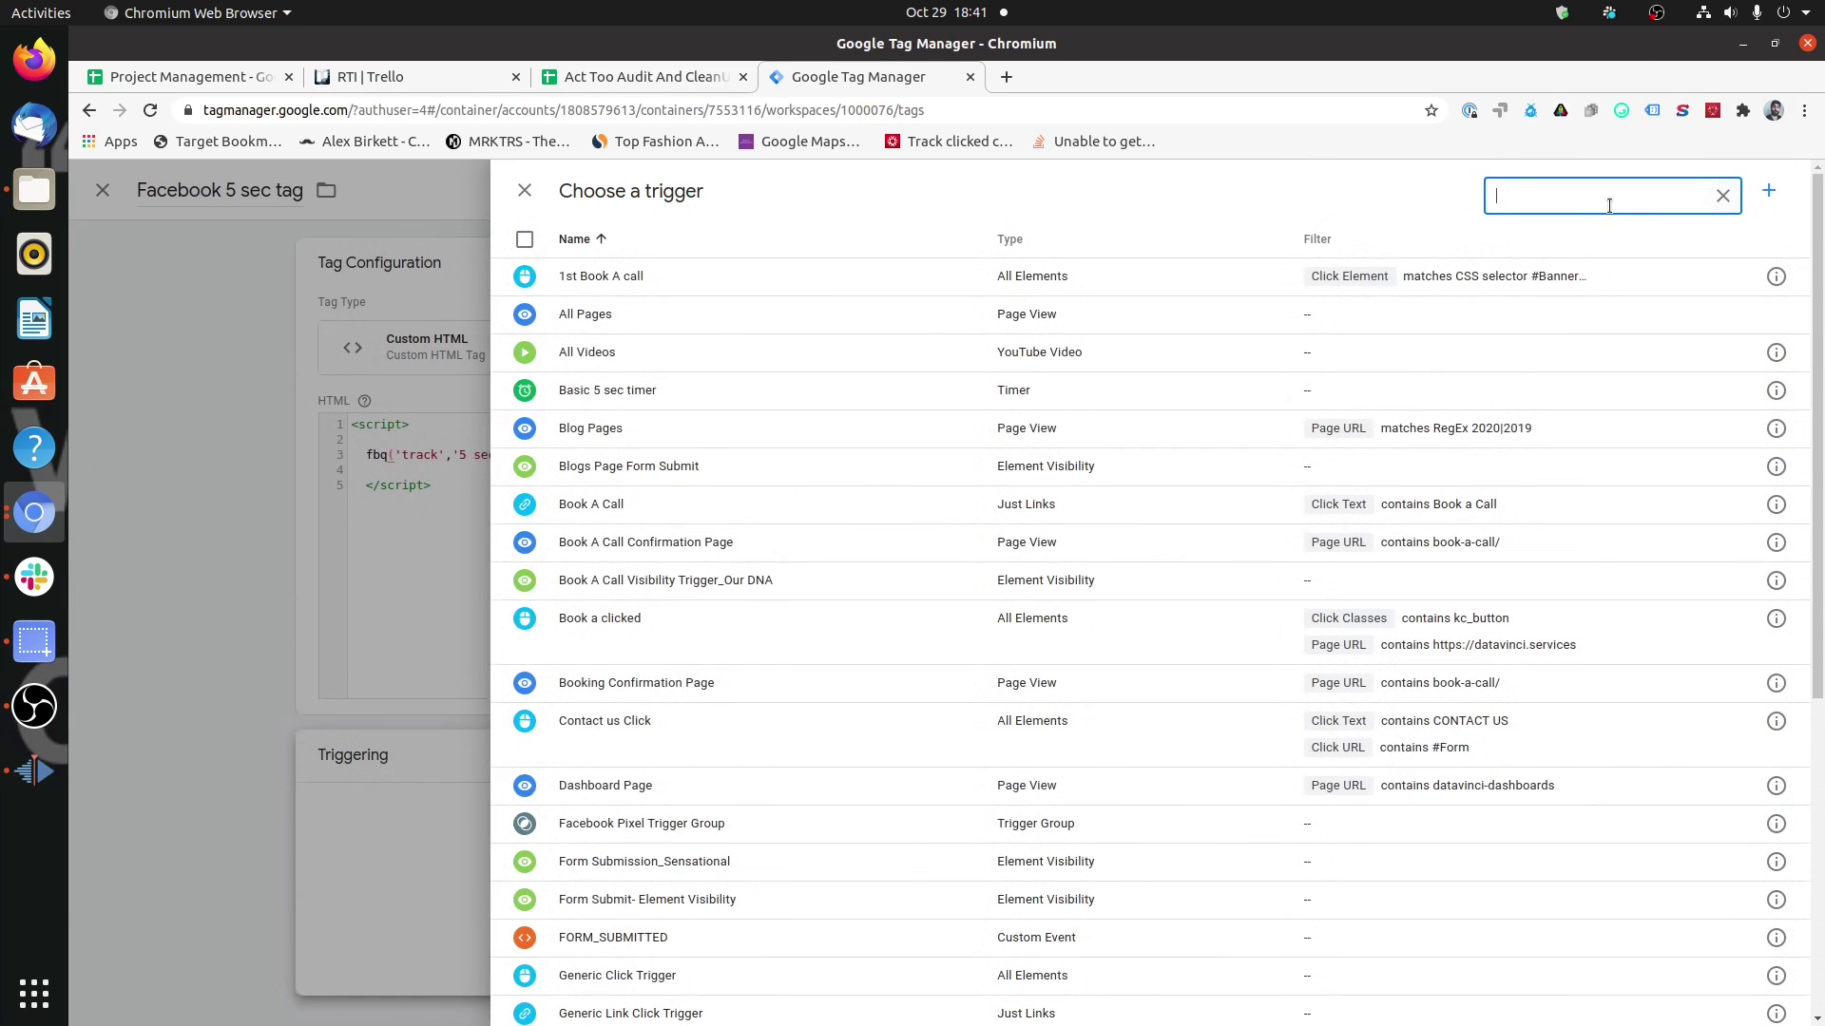
text(5)
click(1384, 274)
click(1725, 192)
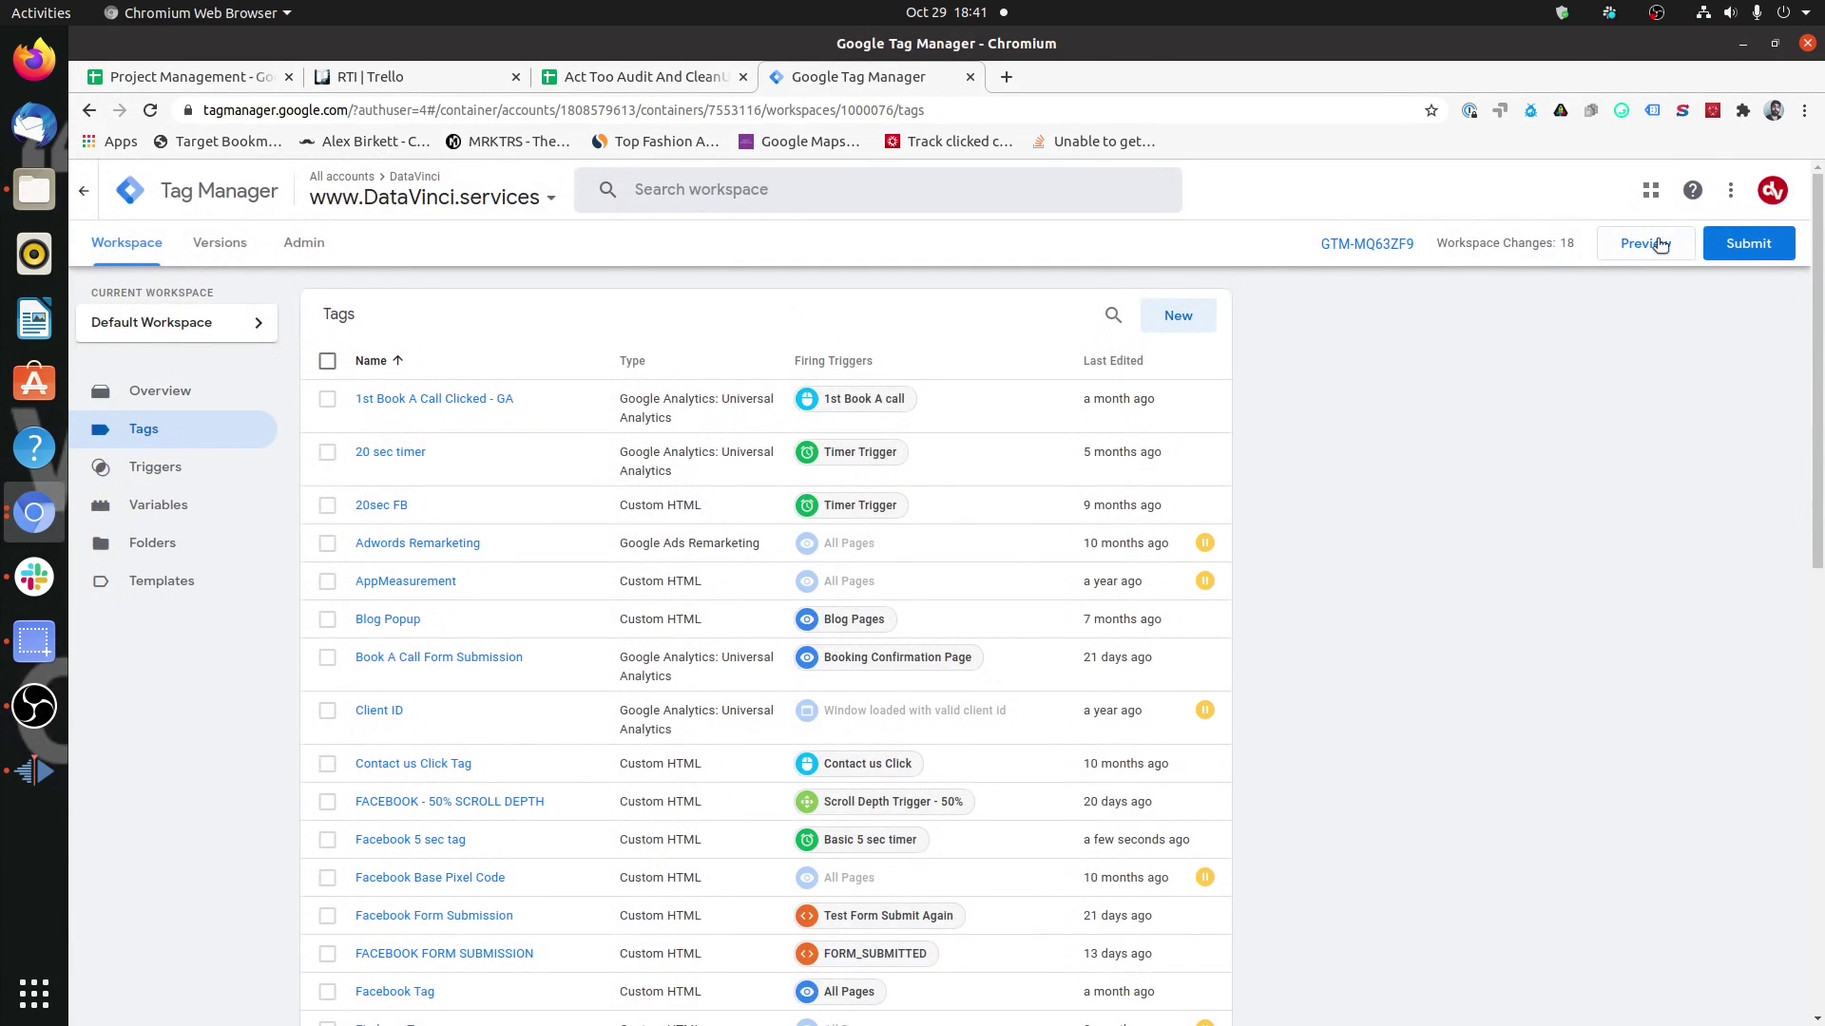
Start previewing the container and examine which tags fire on the Timer event in Tag Assistant.
click(1658, 244)
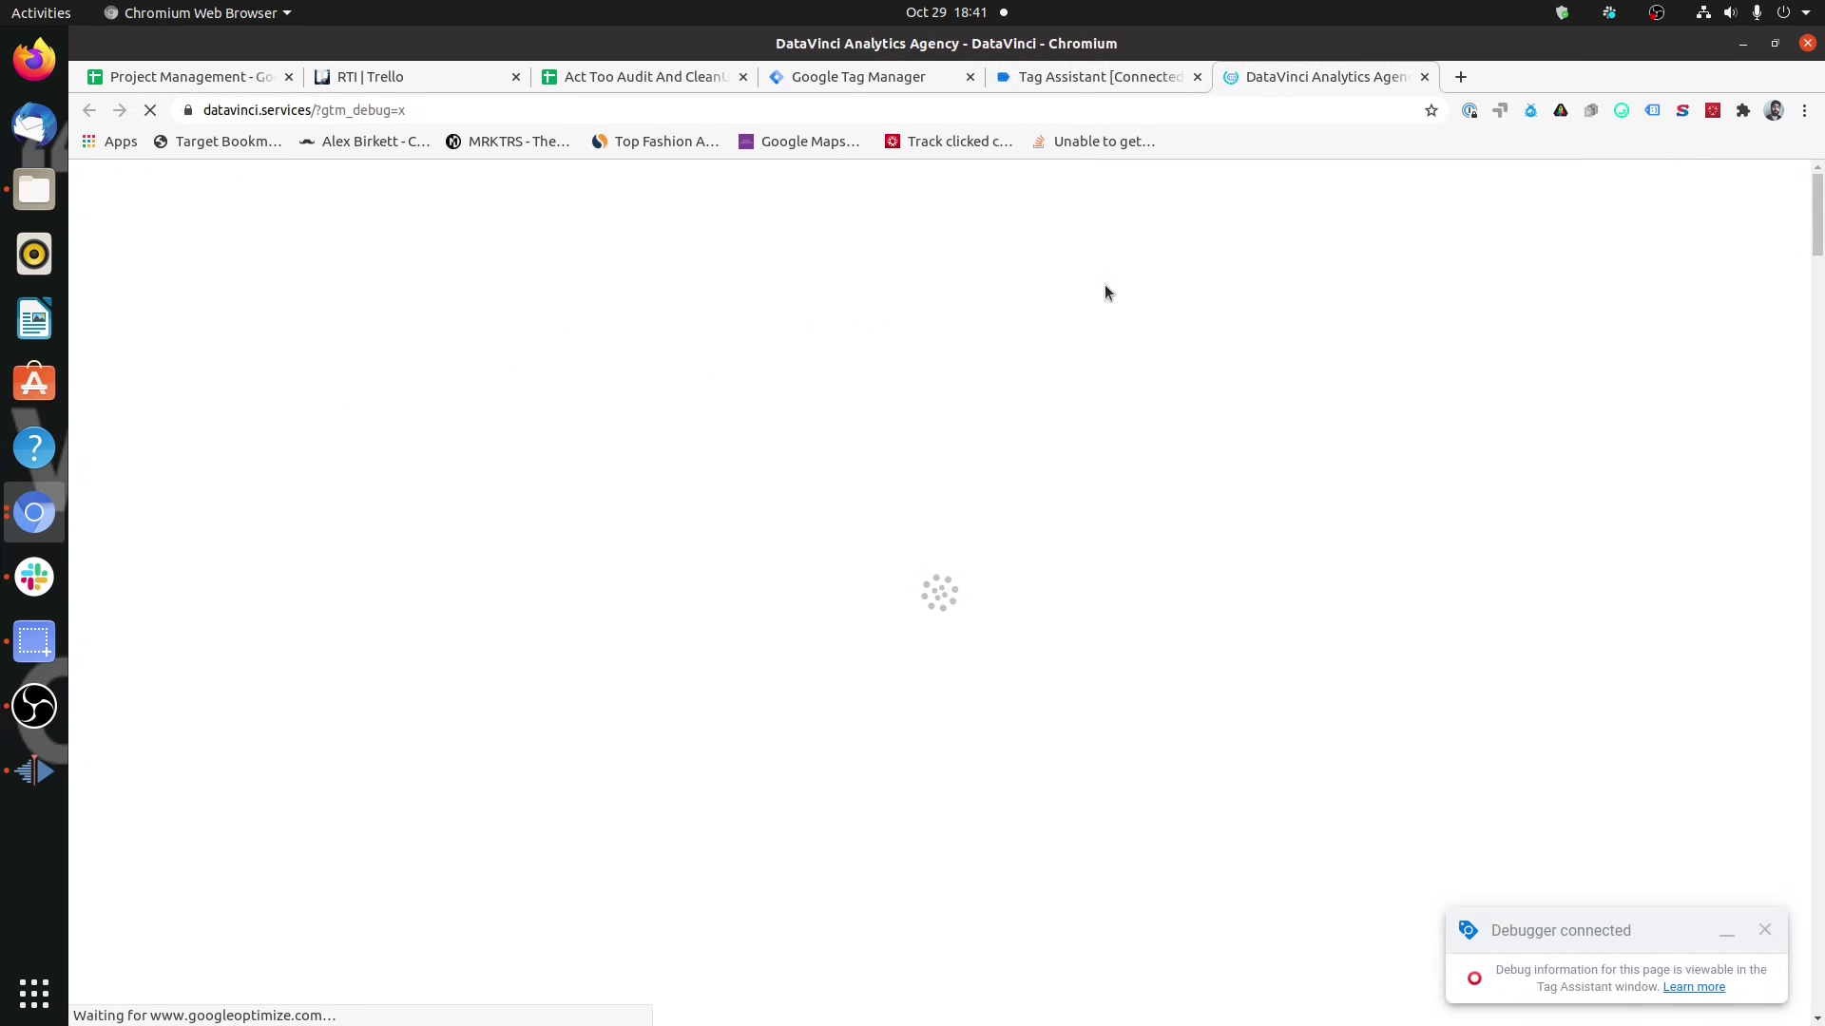
click(1086, 78)
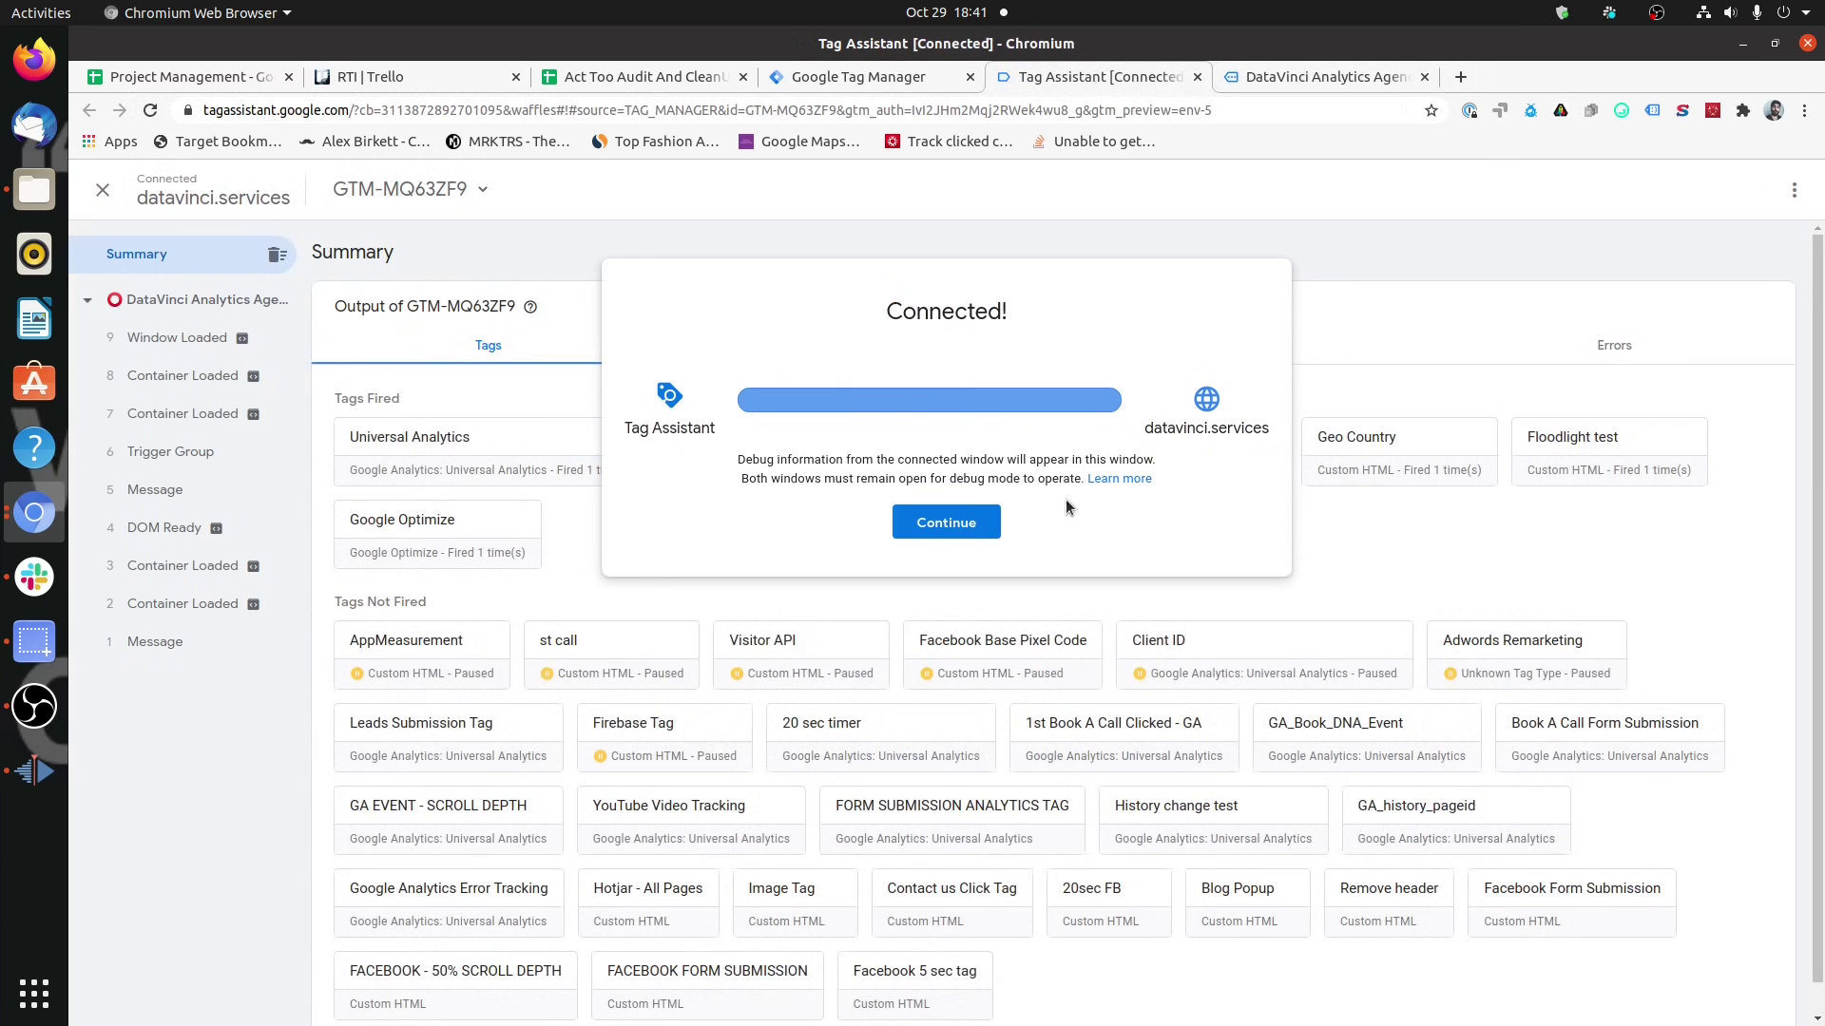
click(946, 523)
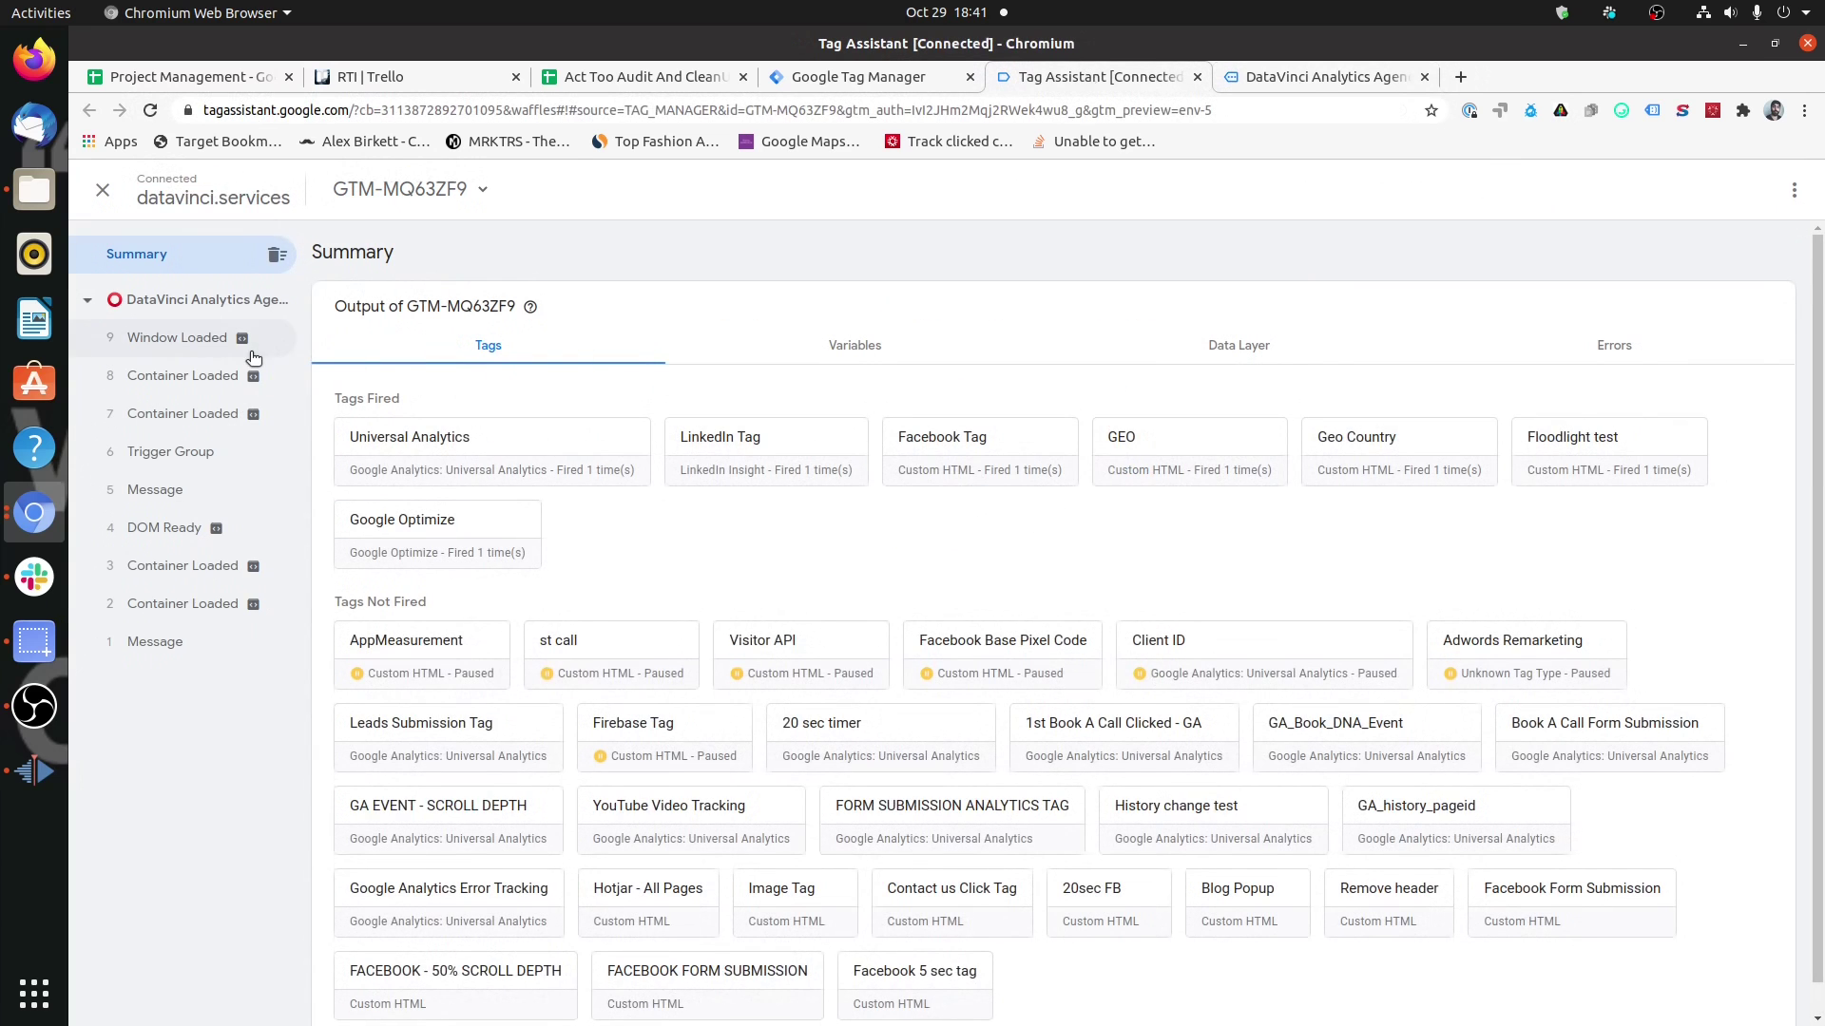
click(200, 347)
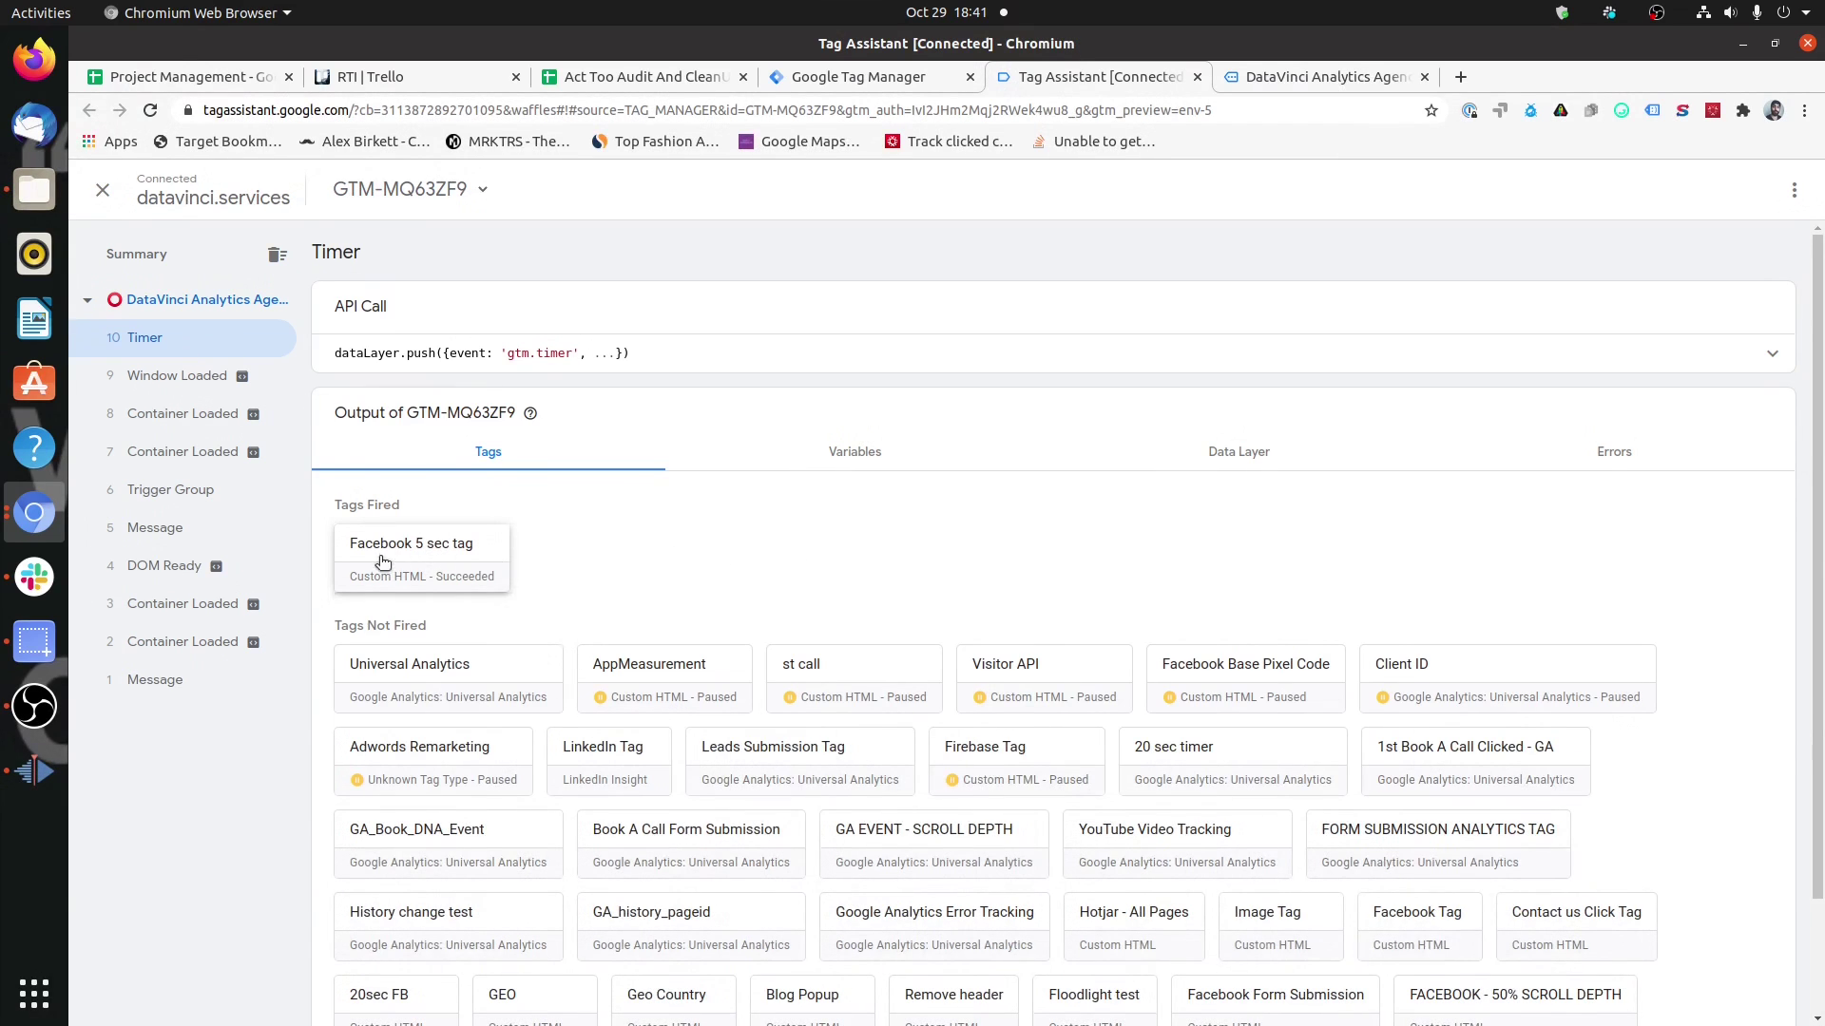
Open the Omnibug request log in the developer tools for the previewed DataVinci page, comparing it with the Tag Assistant events.
click(1240, 80)
key(ctrl+shift+i)
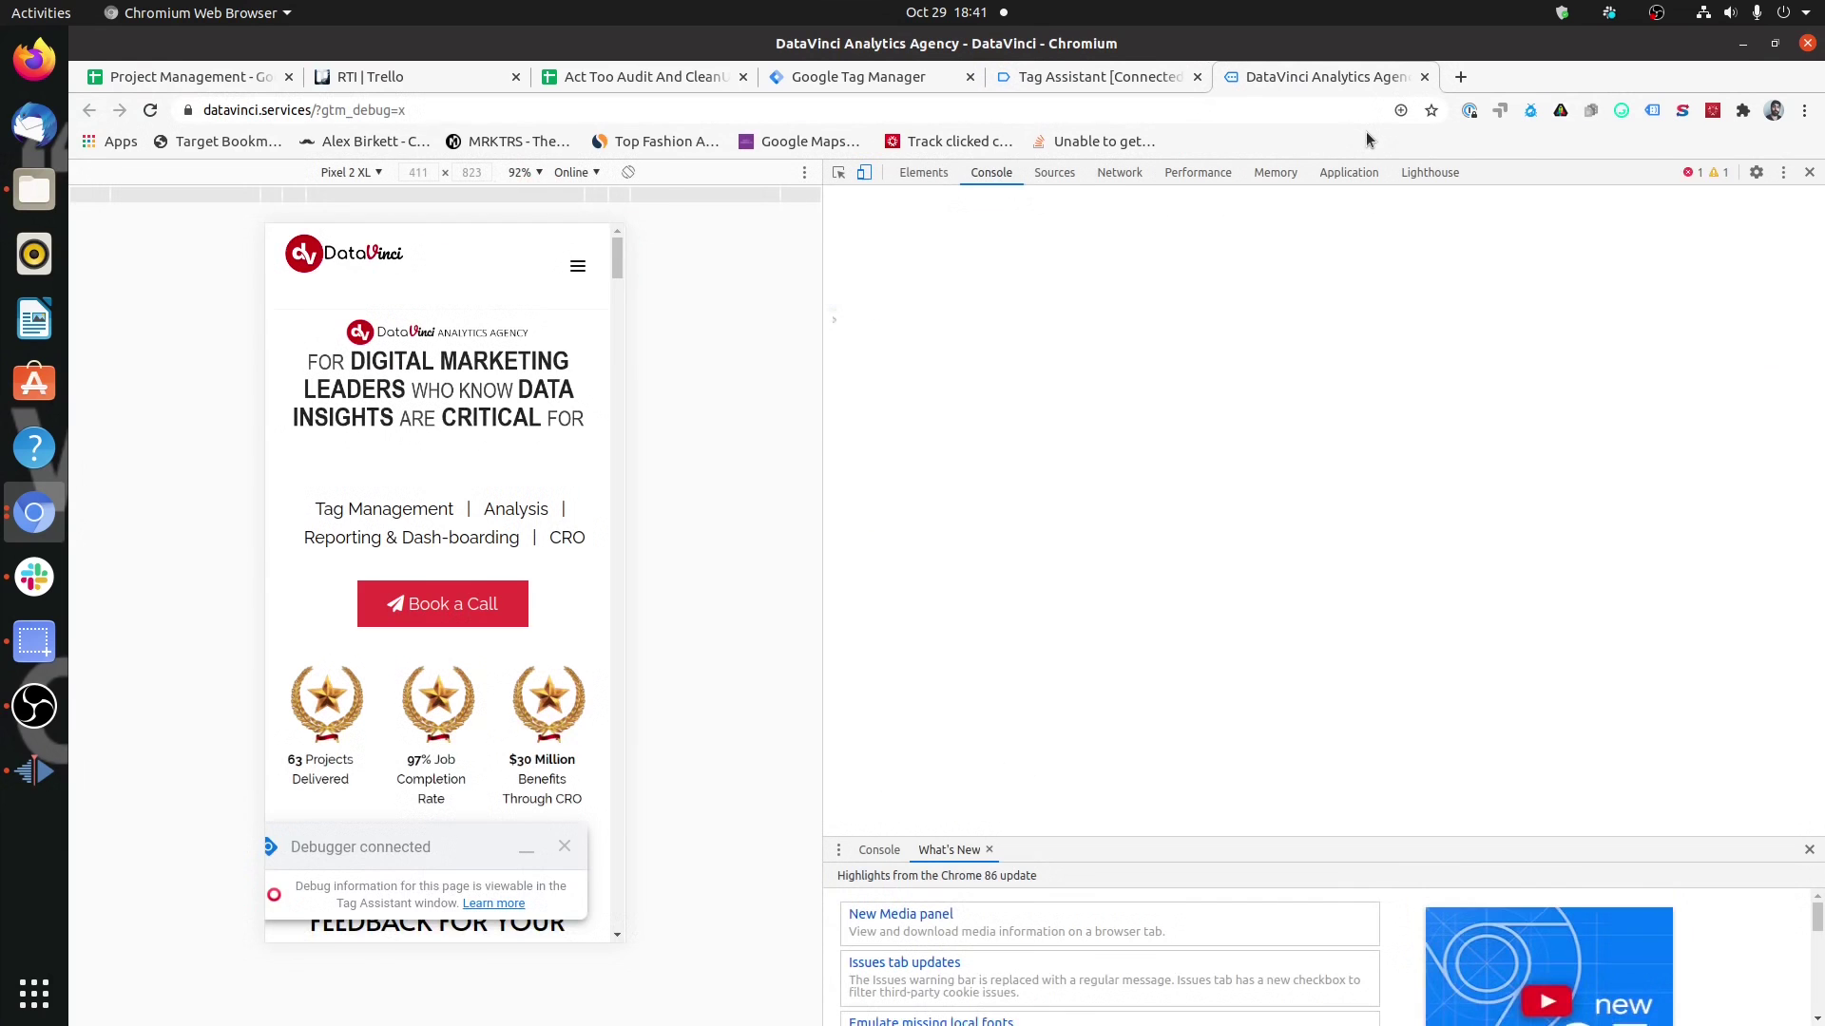
click(1505, 172)
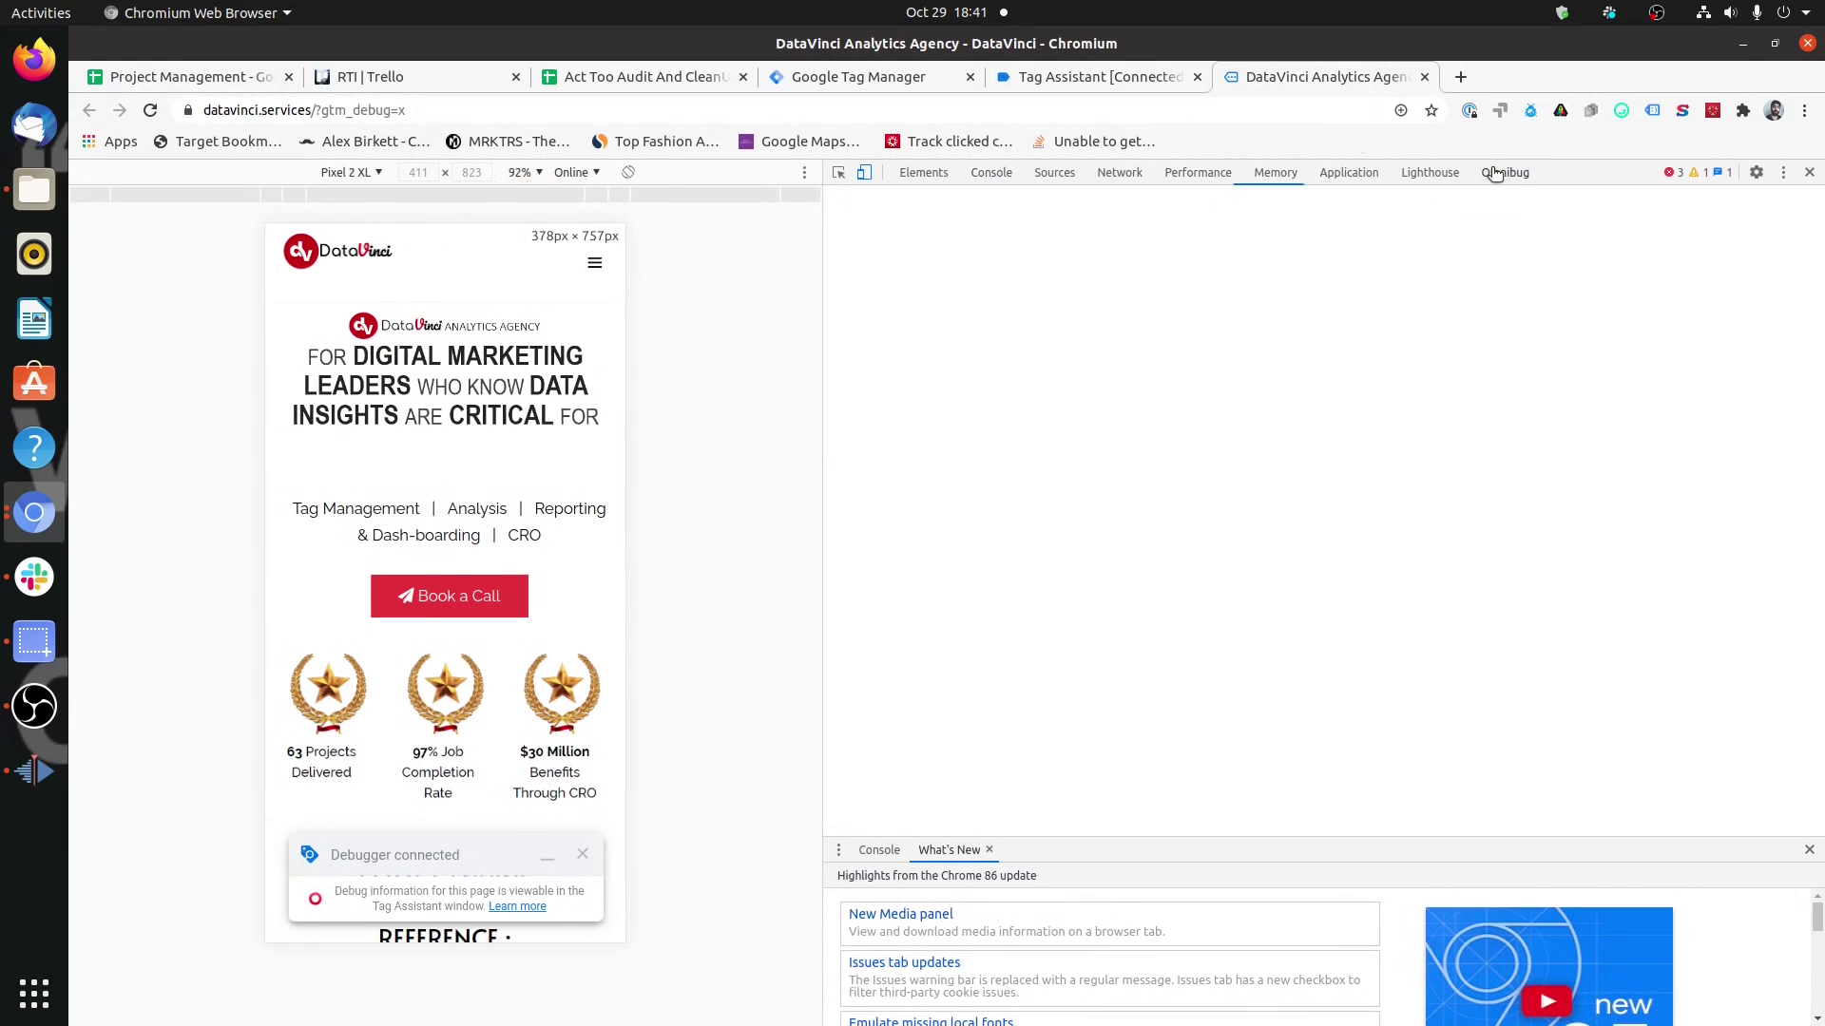
click(1148, 84)
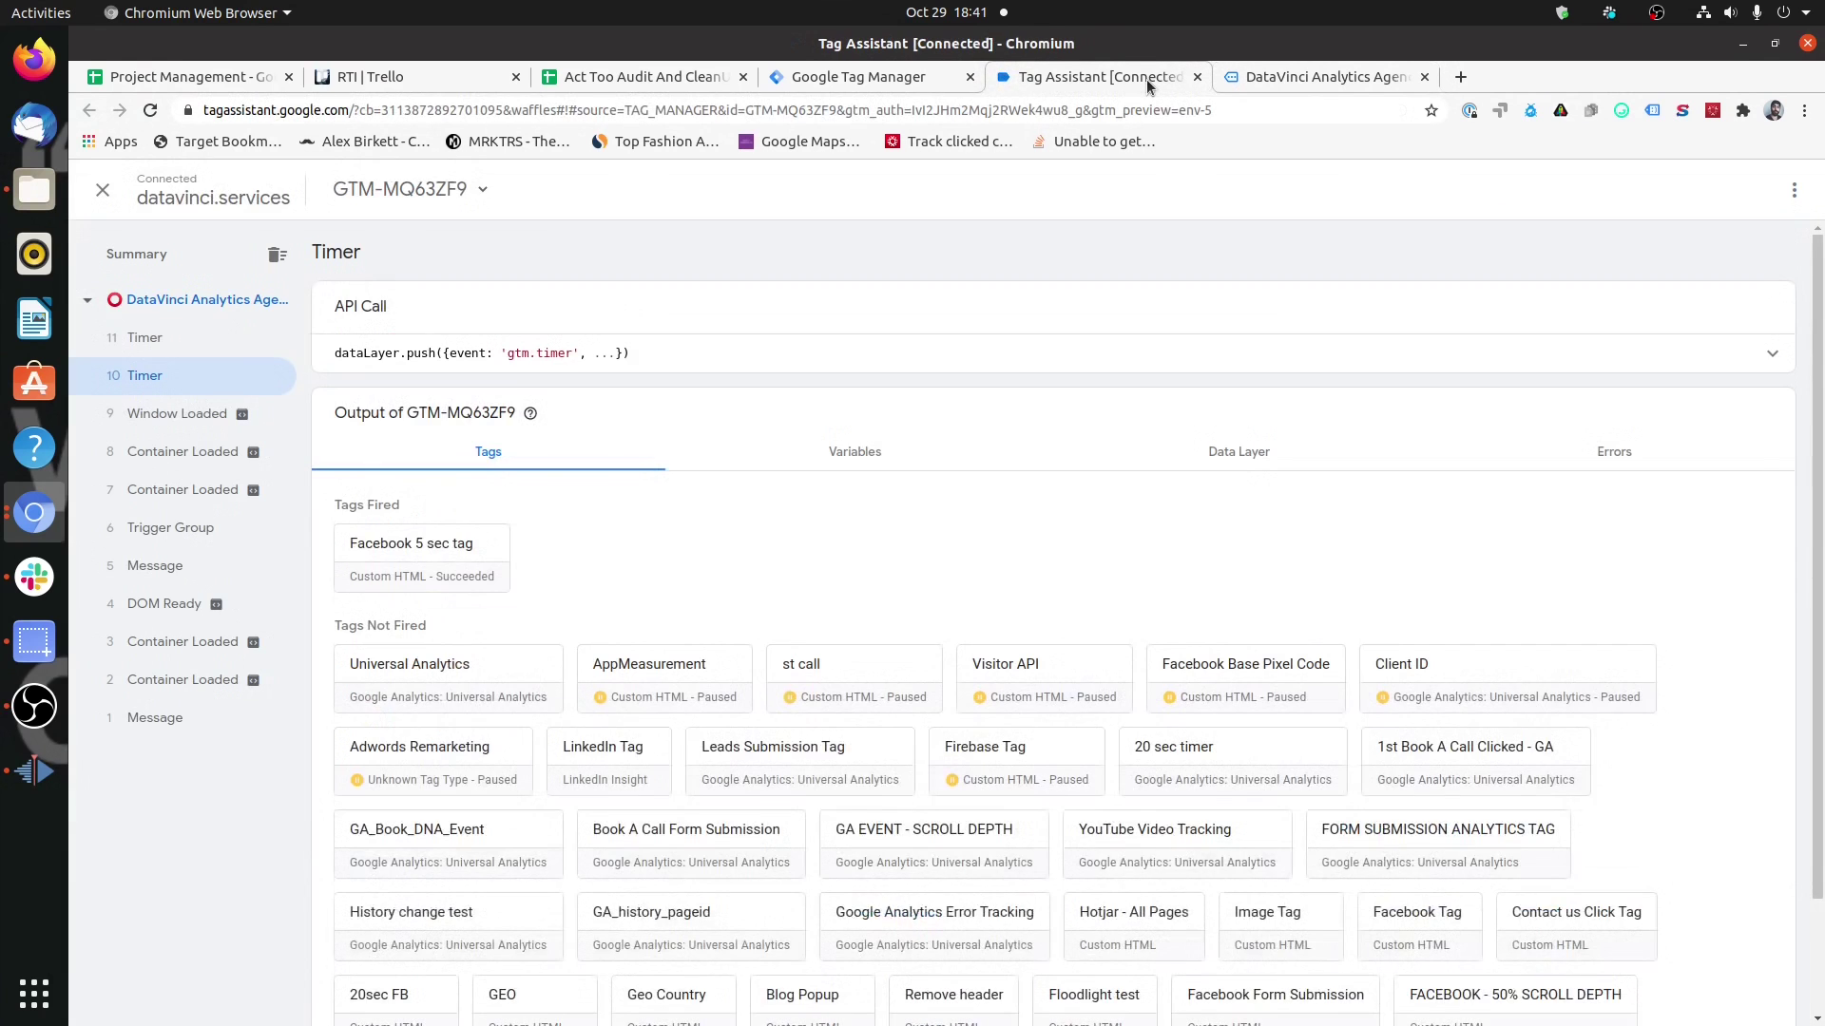
click(1298, 88)
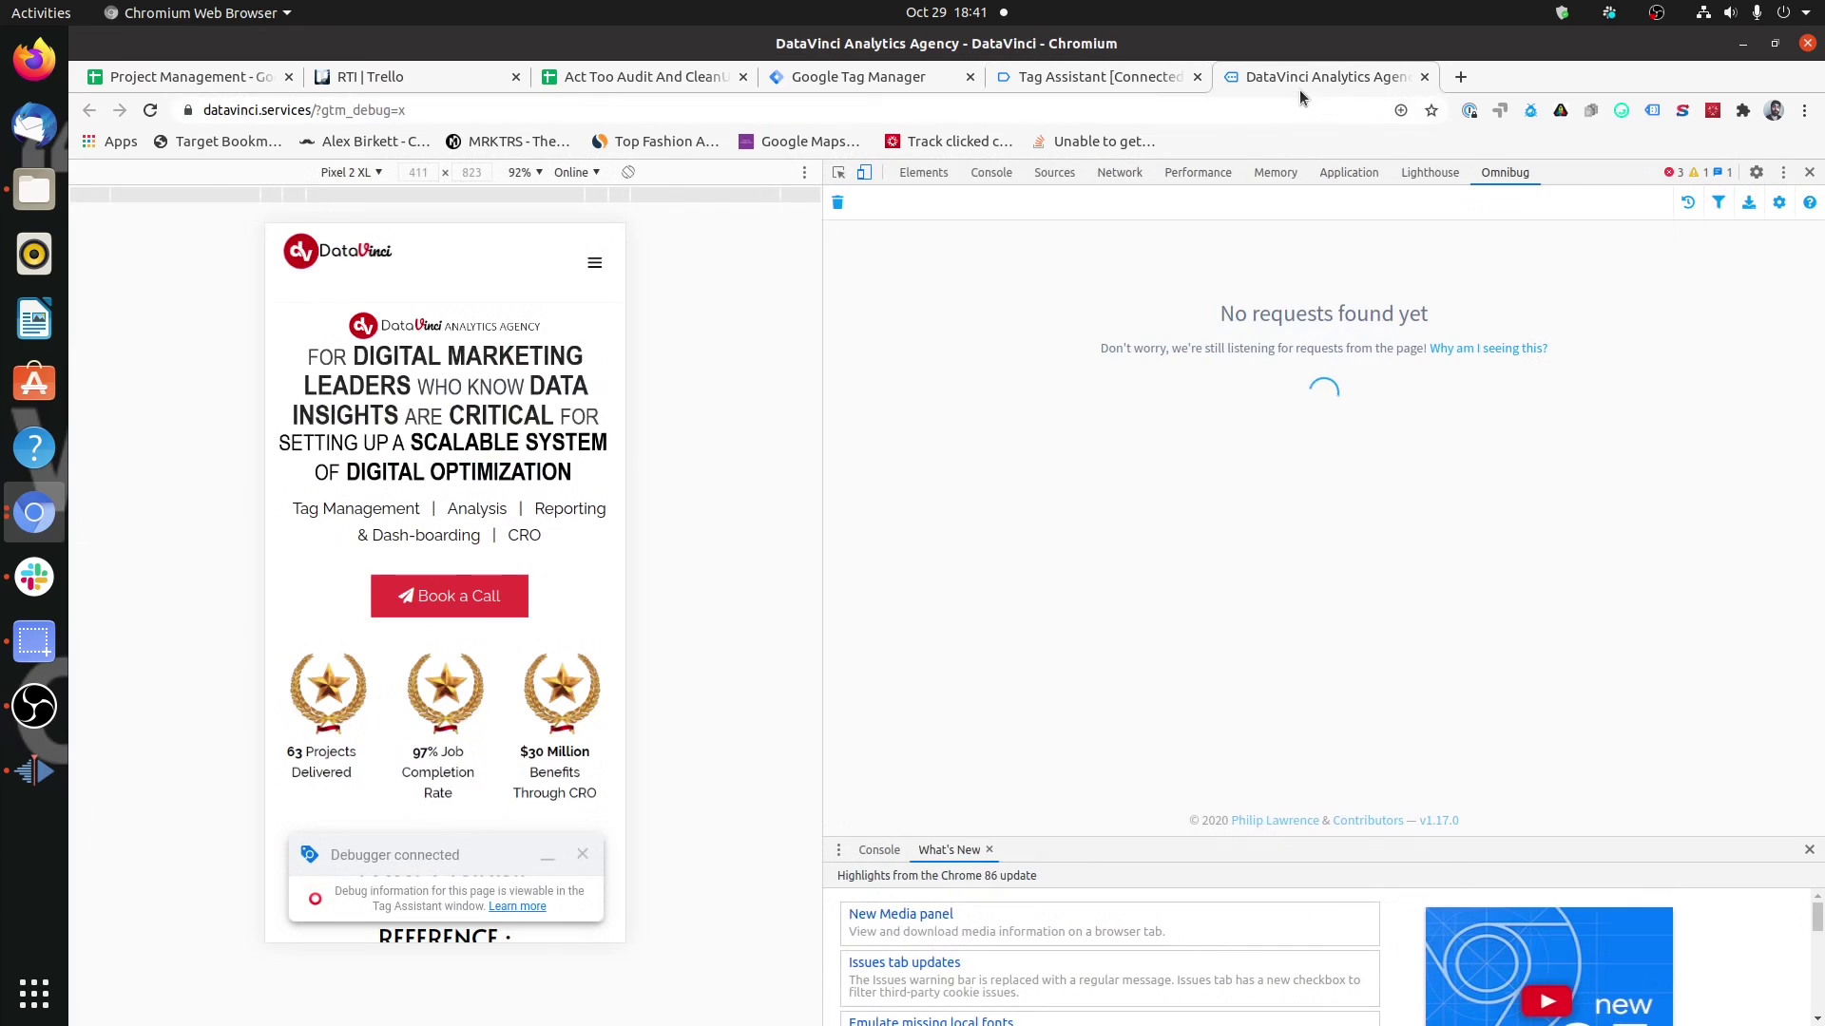
click(1093, 93)
key(ctrl+Tab)
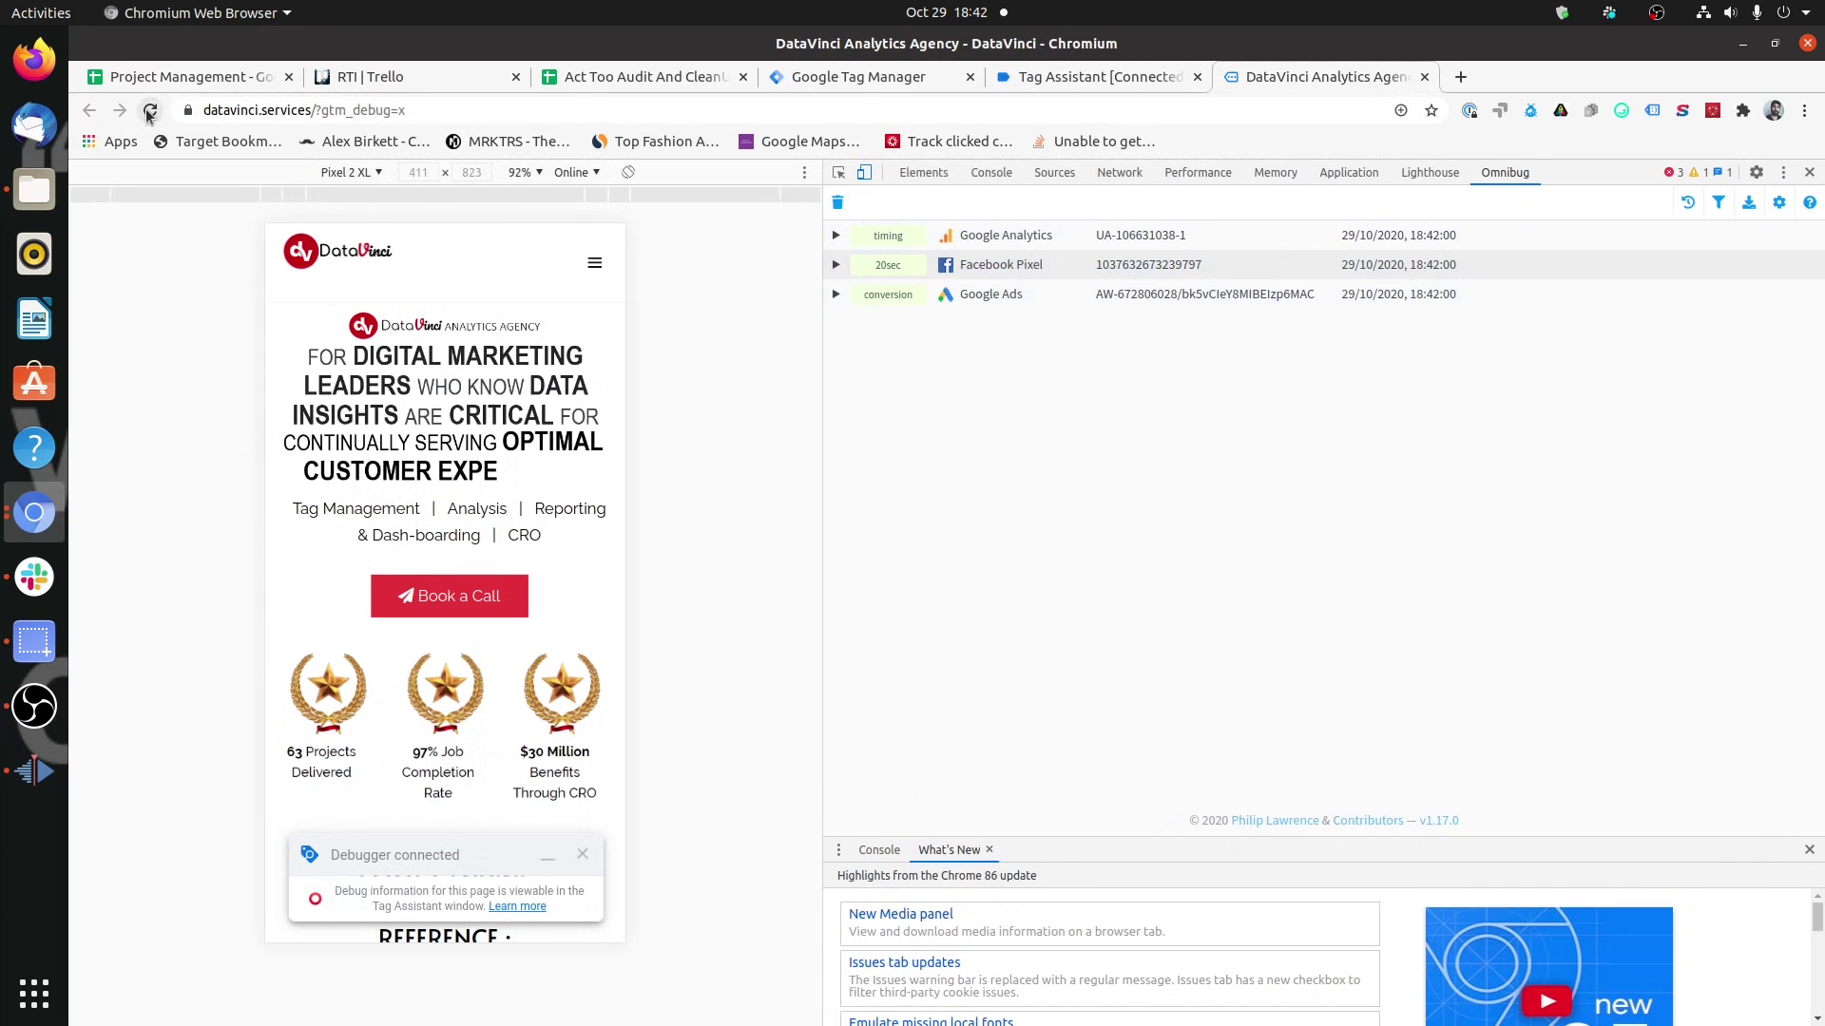
Reload the previewed page, examine the "5 seconds elapsed" Facebook Pixel request in Omnibug, and clear the logged requests.
click(151, 109)
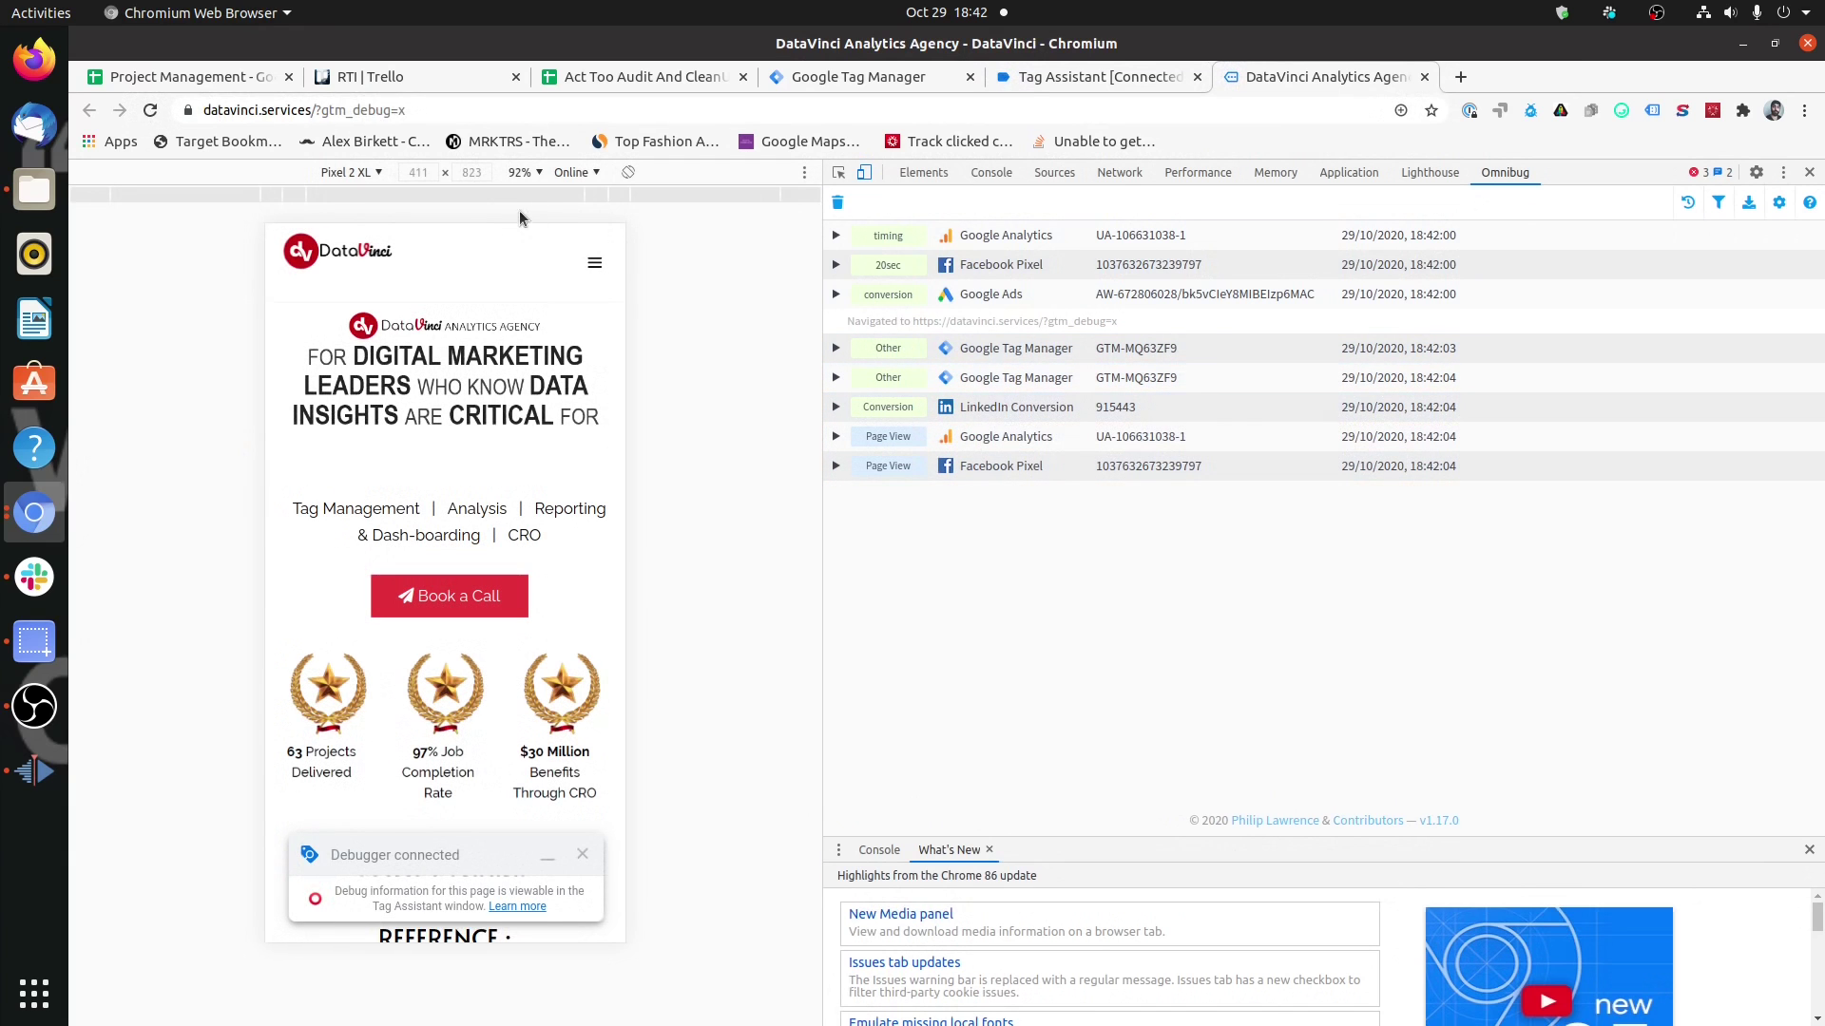
click(155, 109)
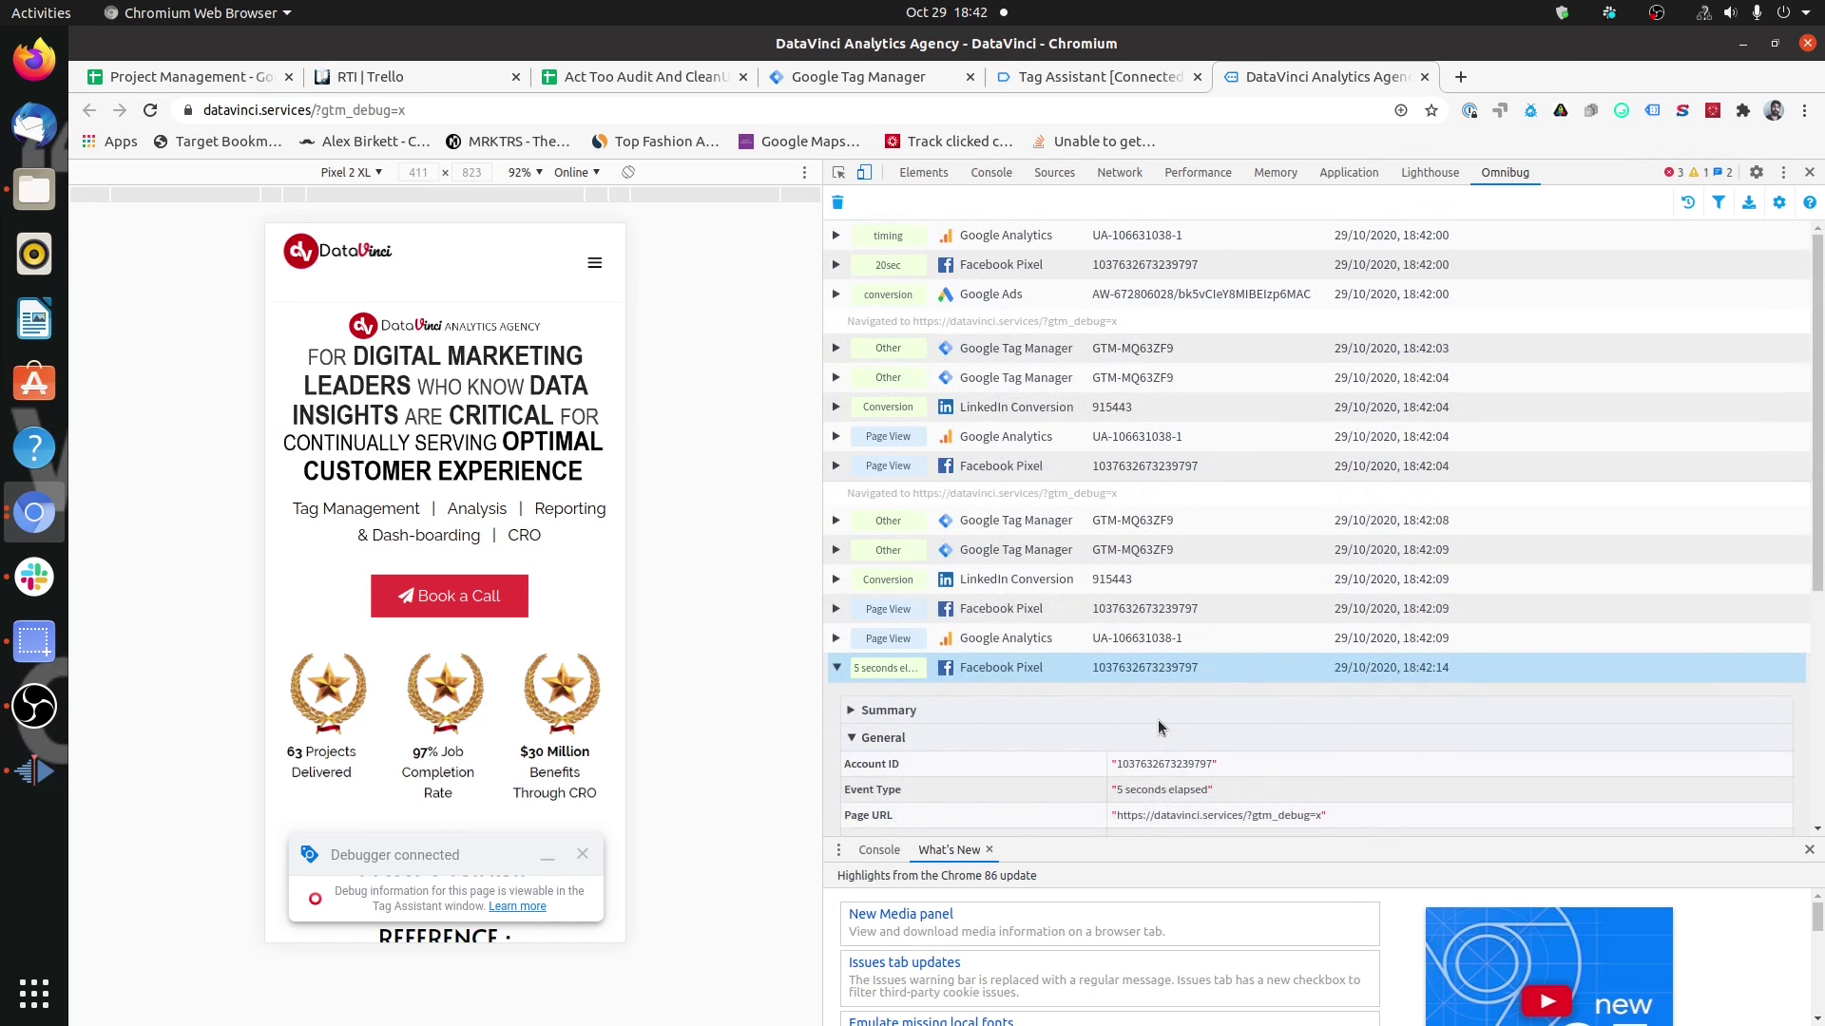
scroll(1158, 720, down, 3)
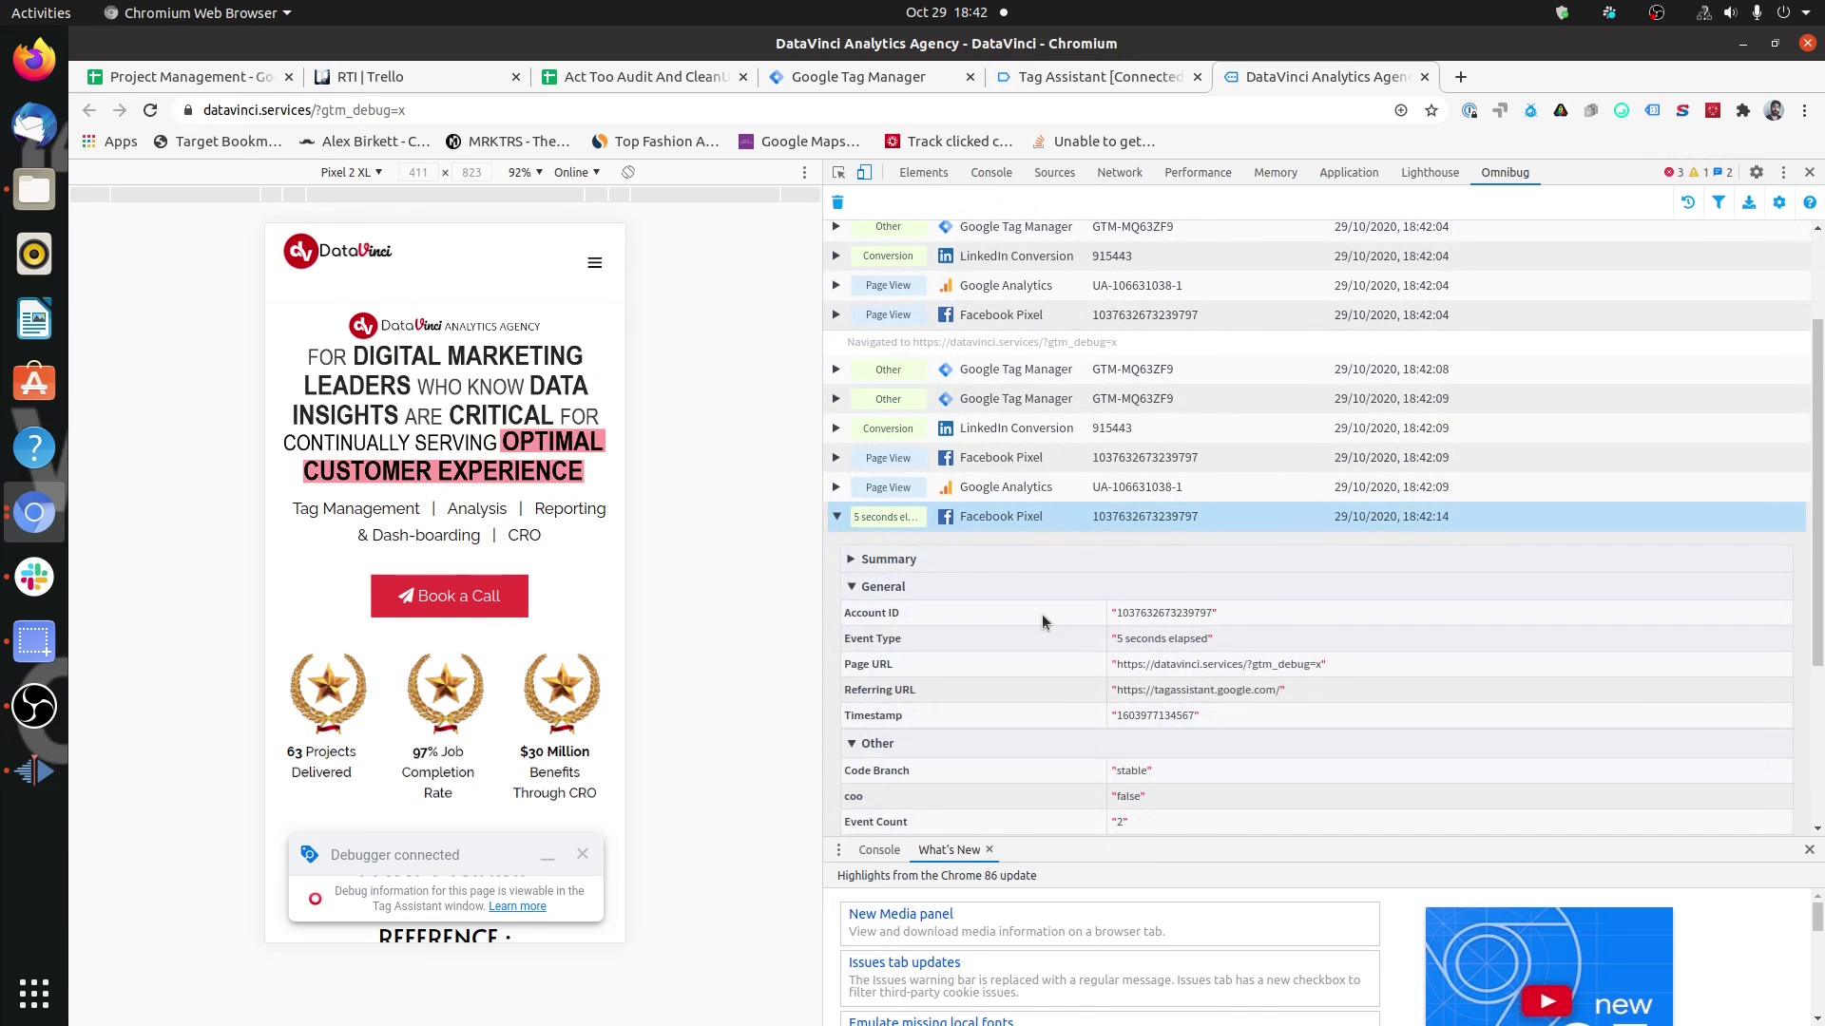
click(875, 523)
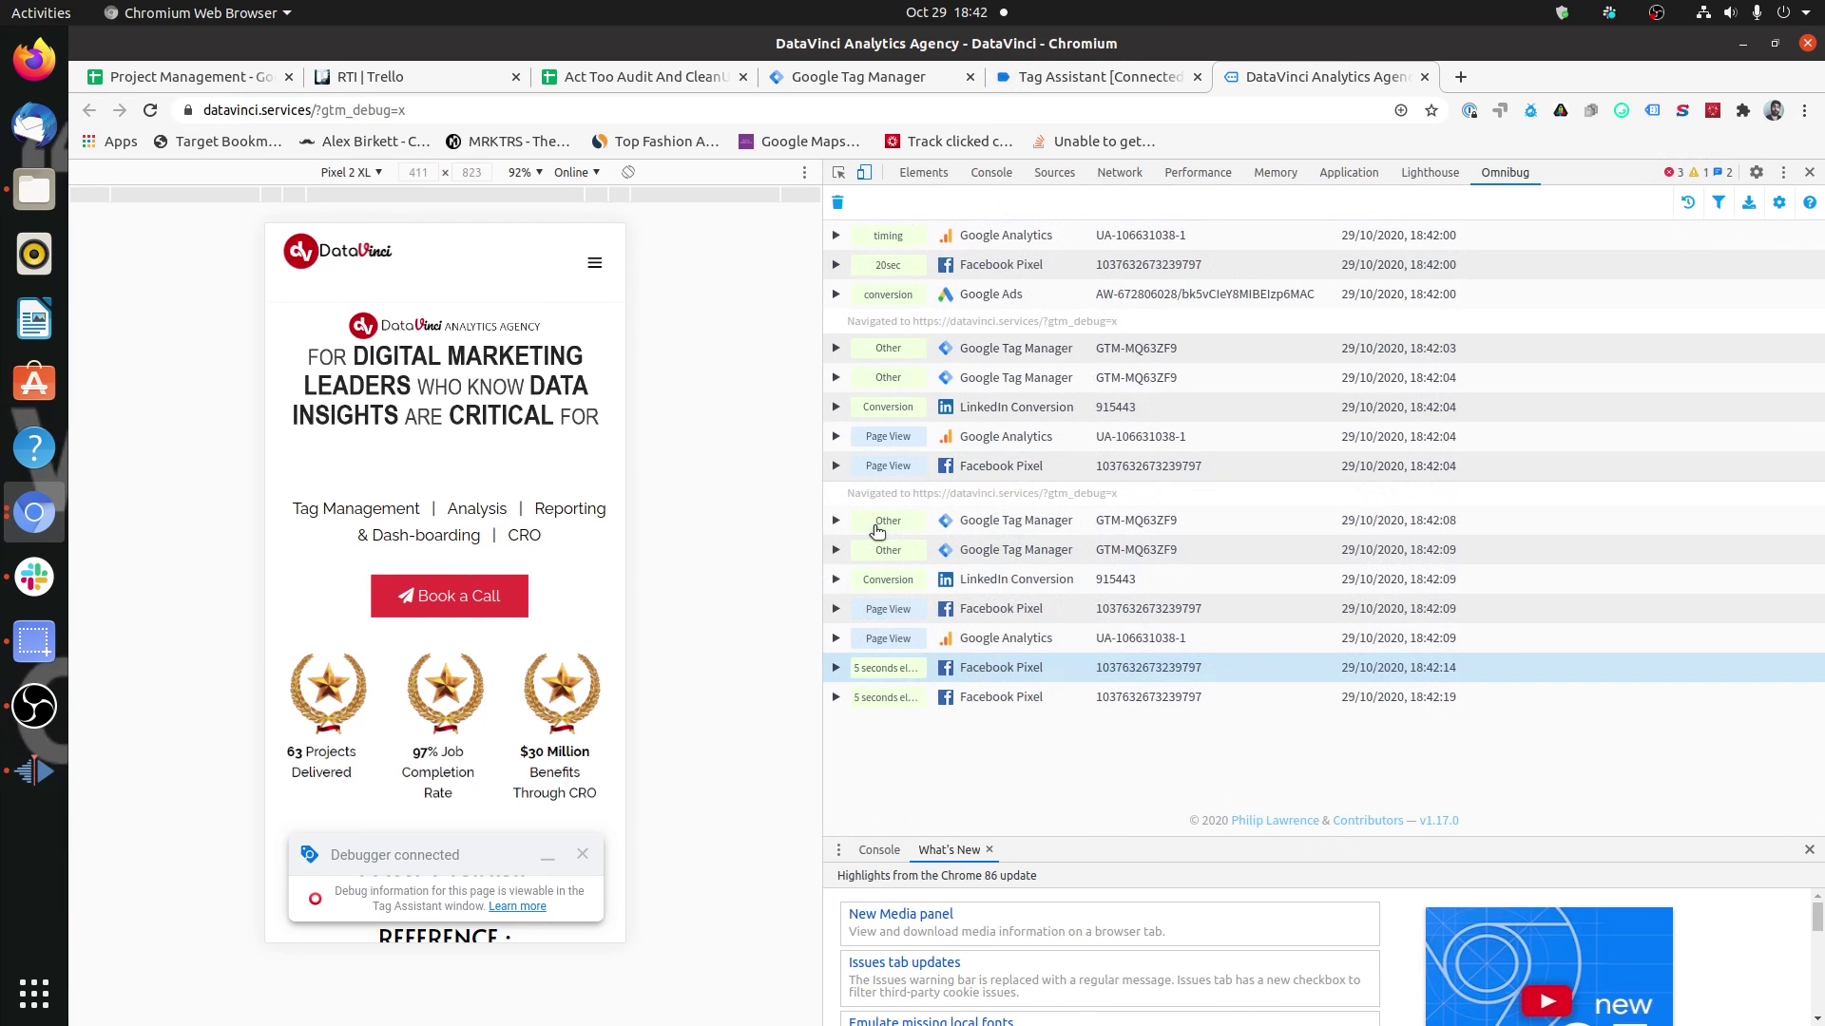
click(838, 202)
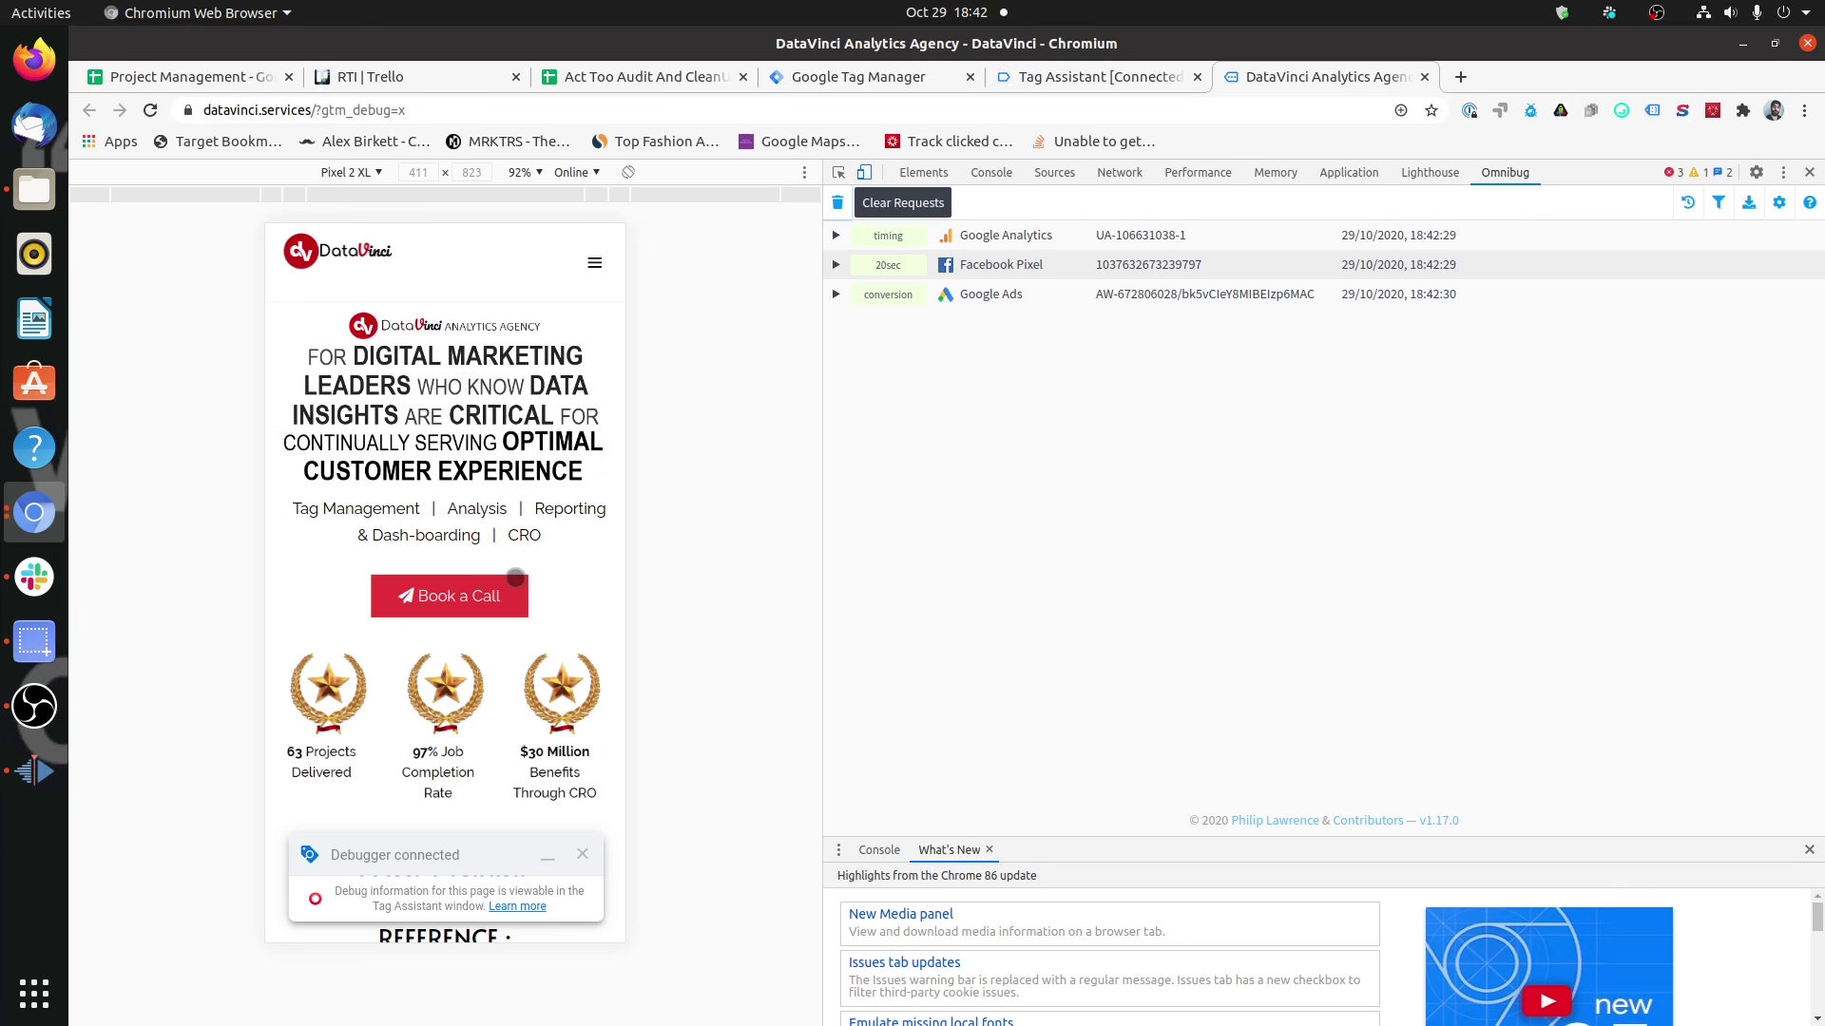
Reload the DataVinci page and open its developer console with the logged messages cleared.
scroll(515, 578, down, 3)
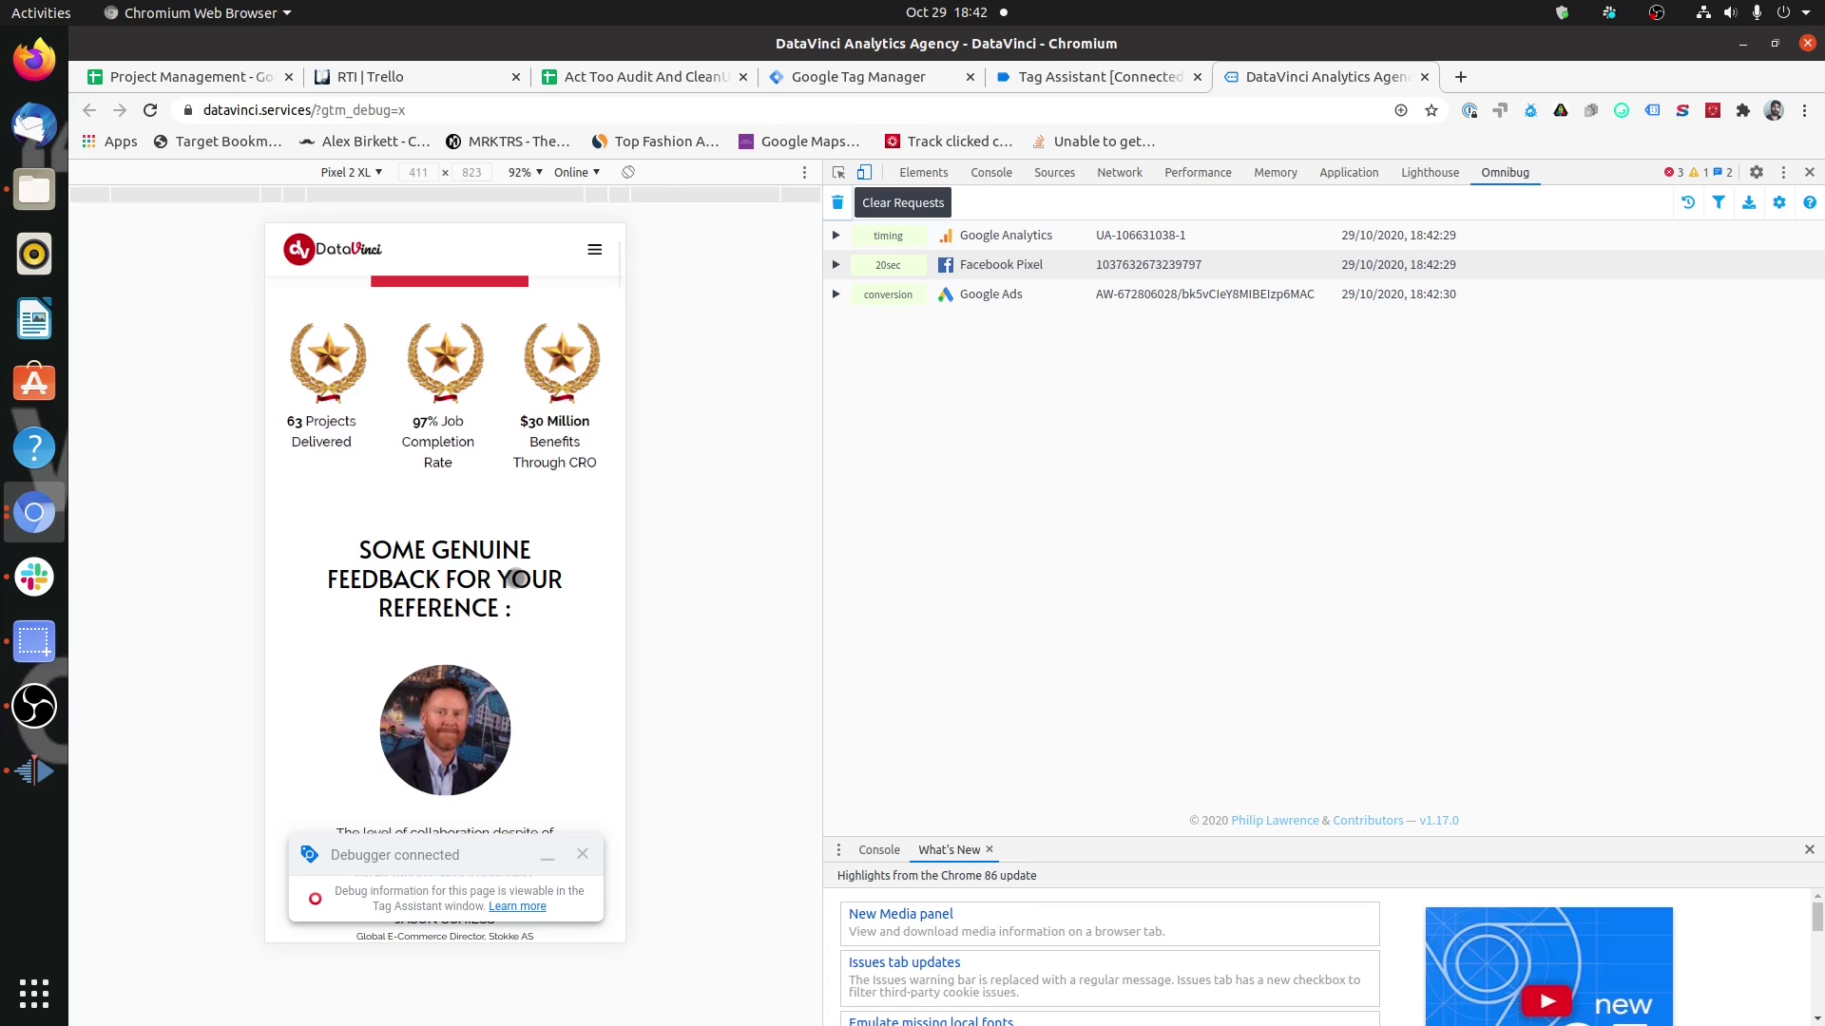
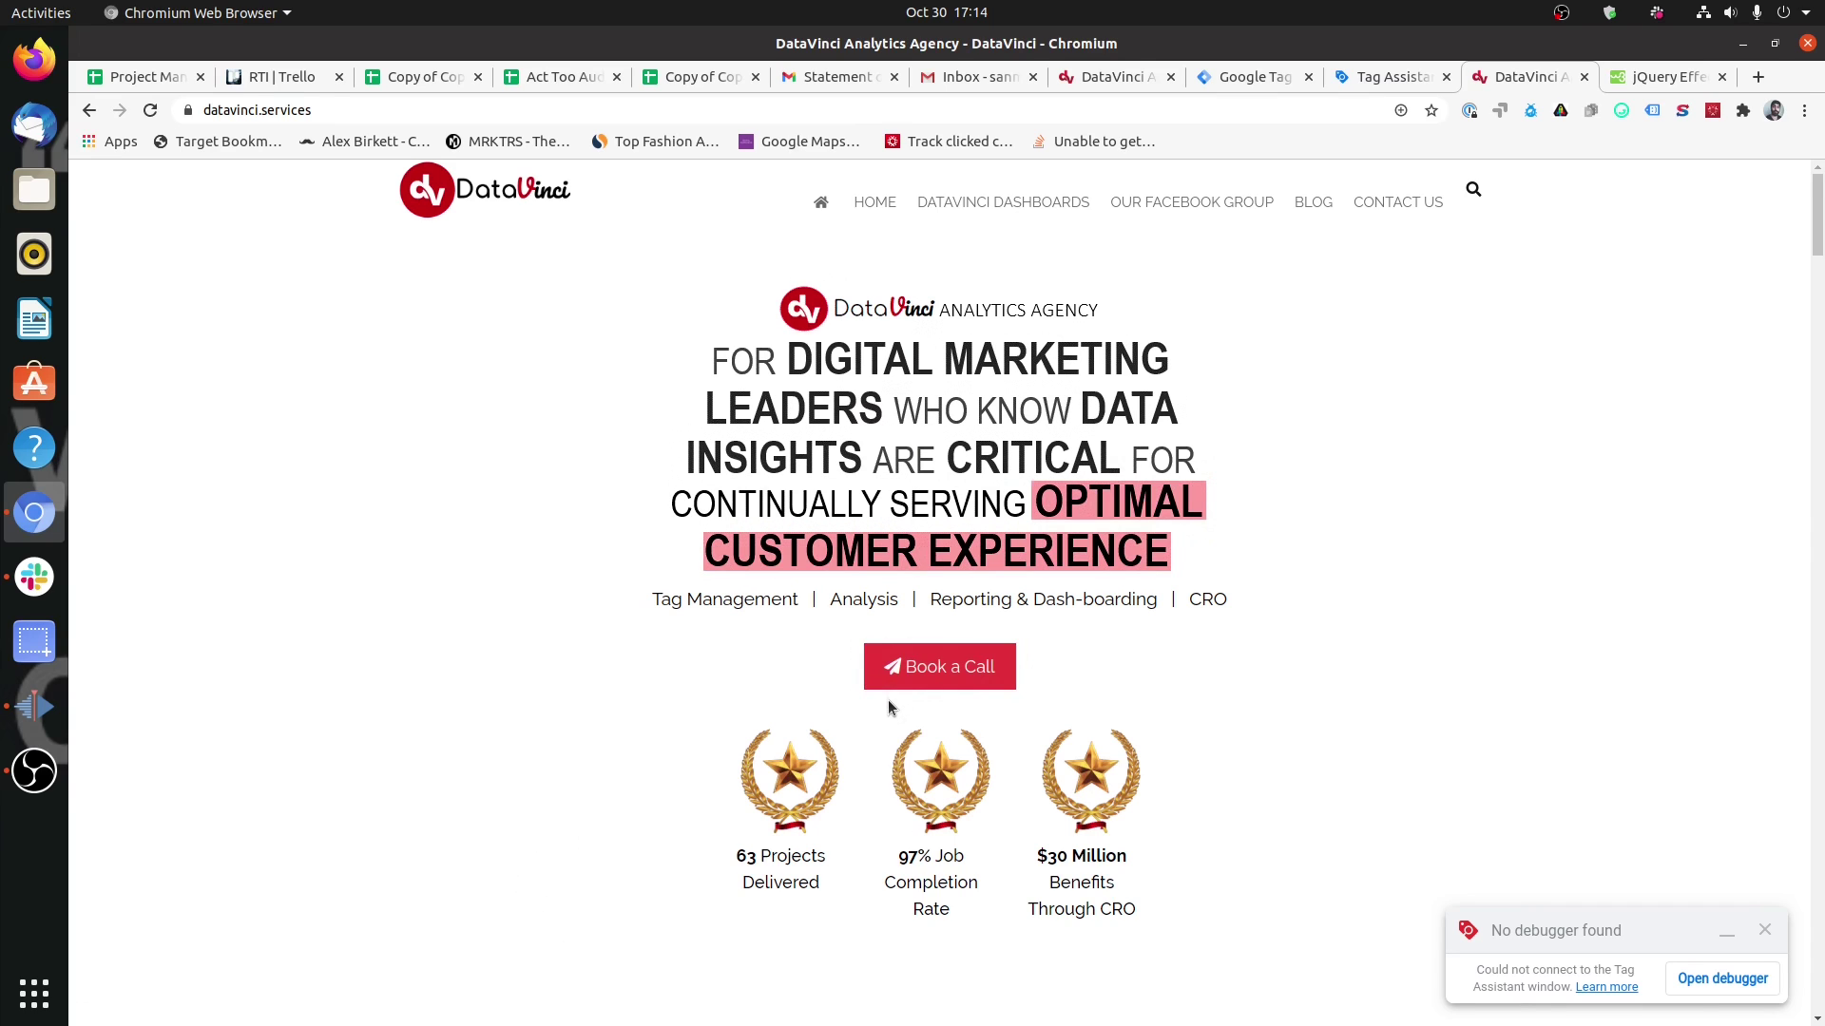
click(150, 111)
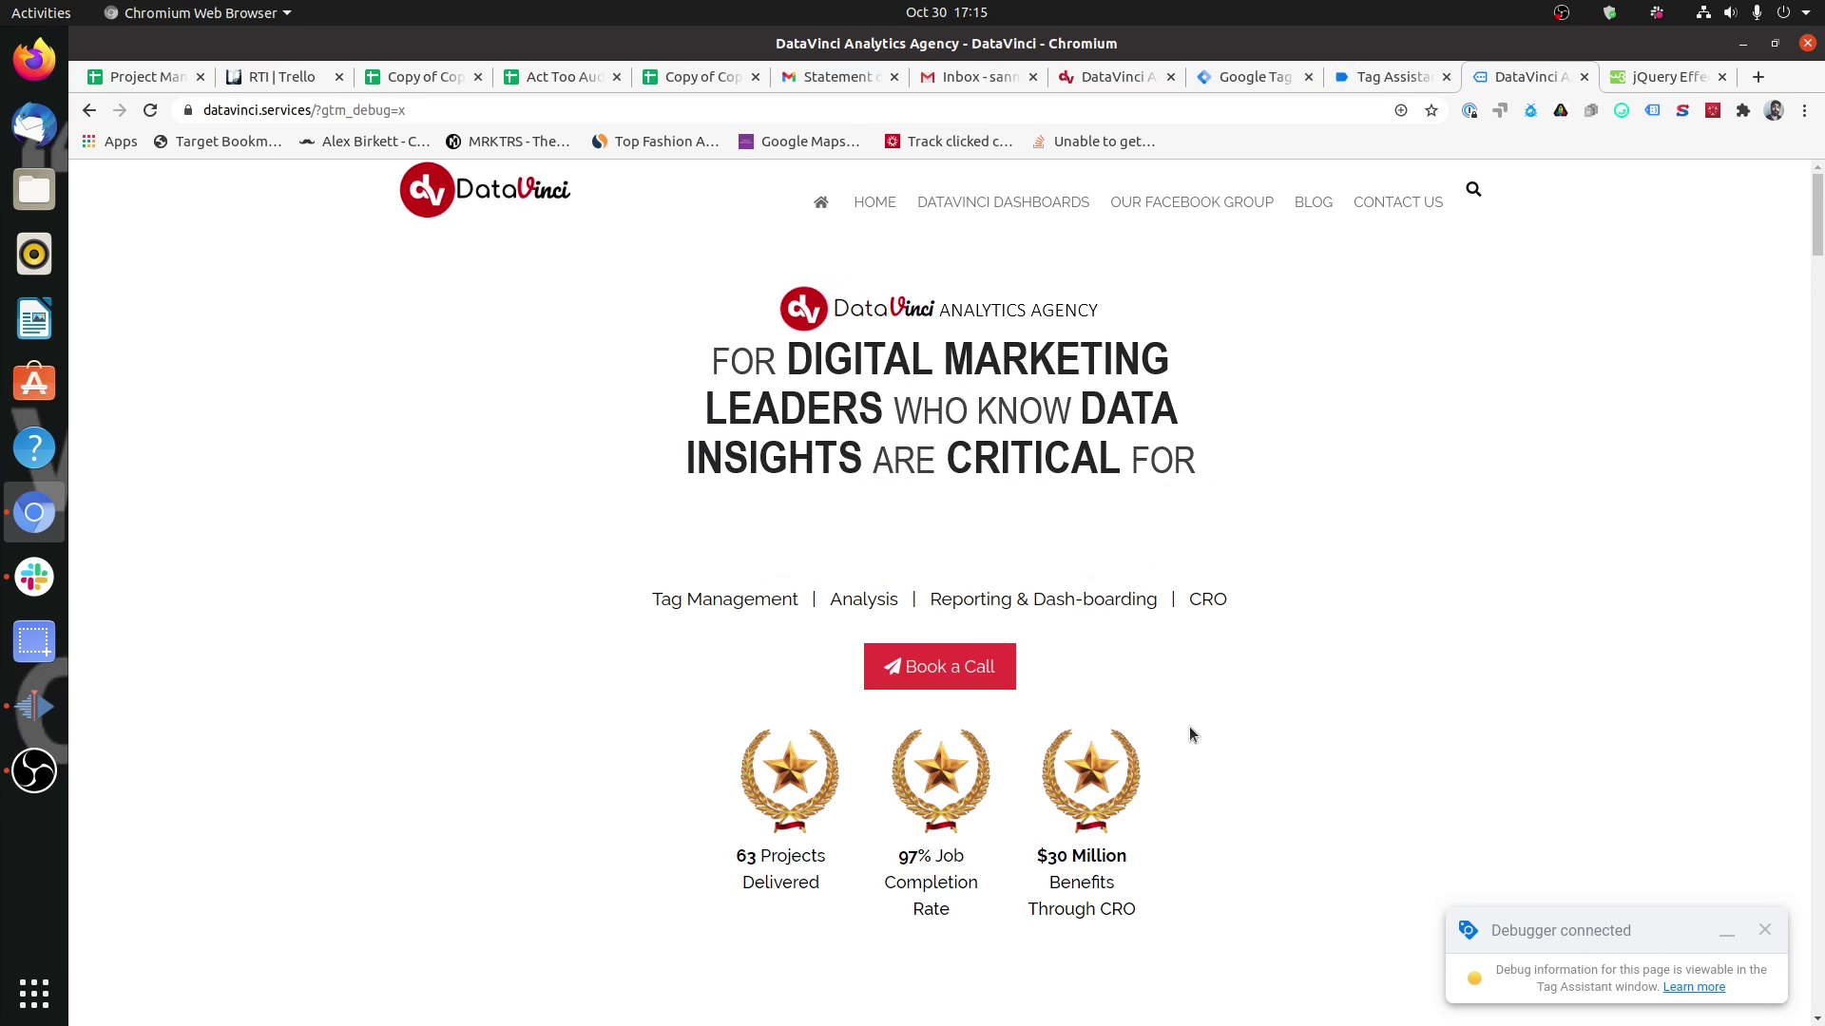
key(ctrl+shift+j)
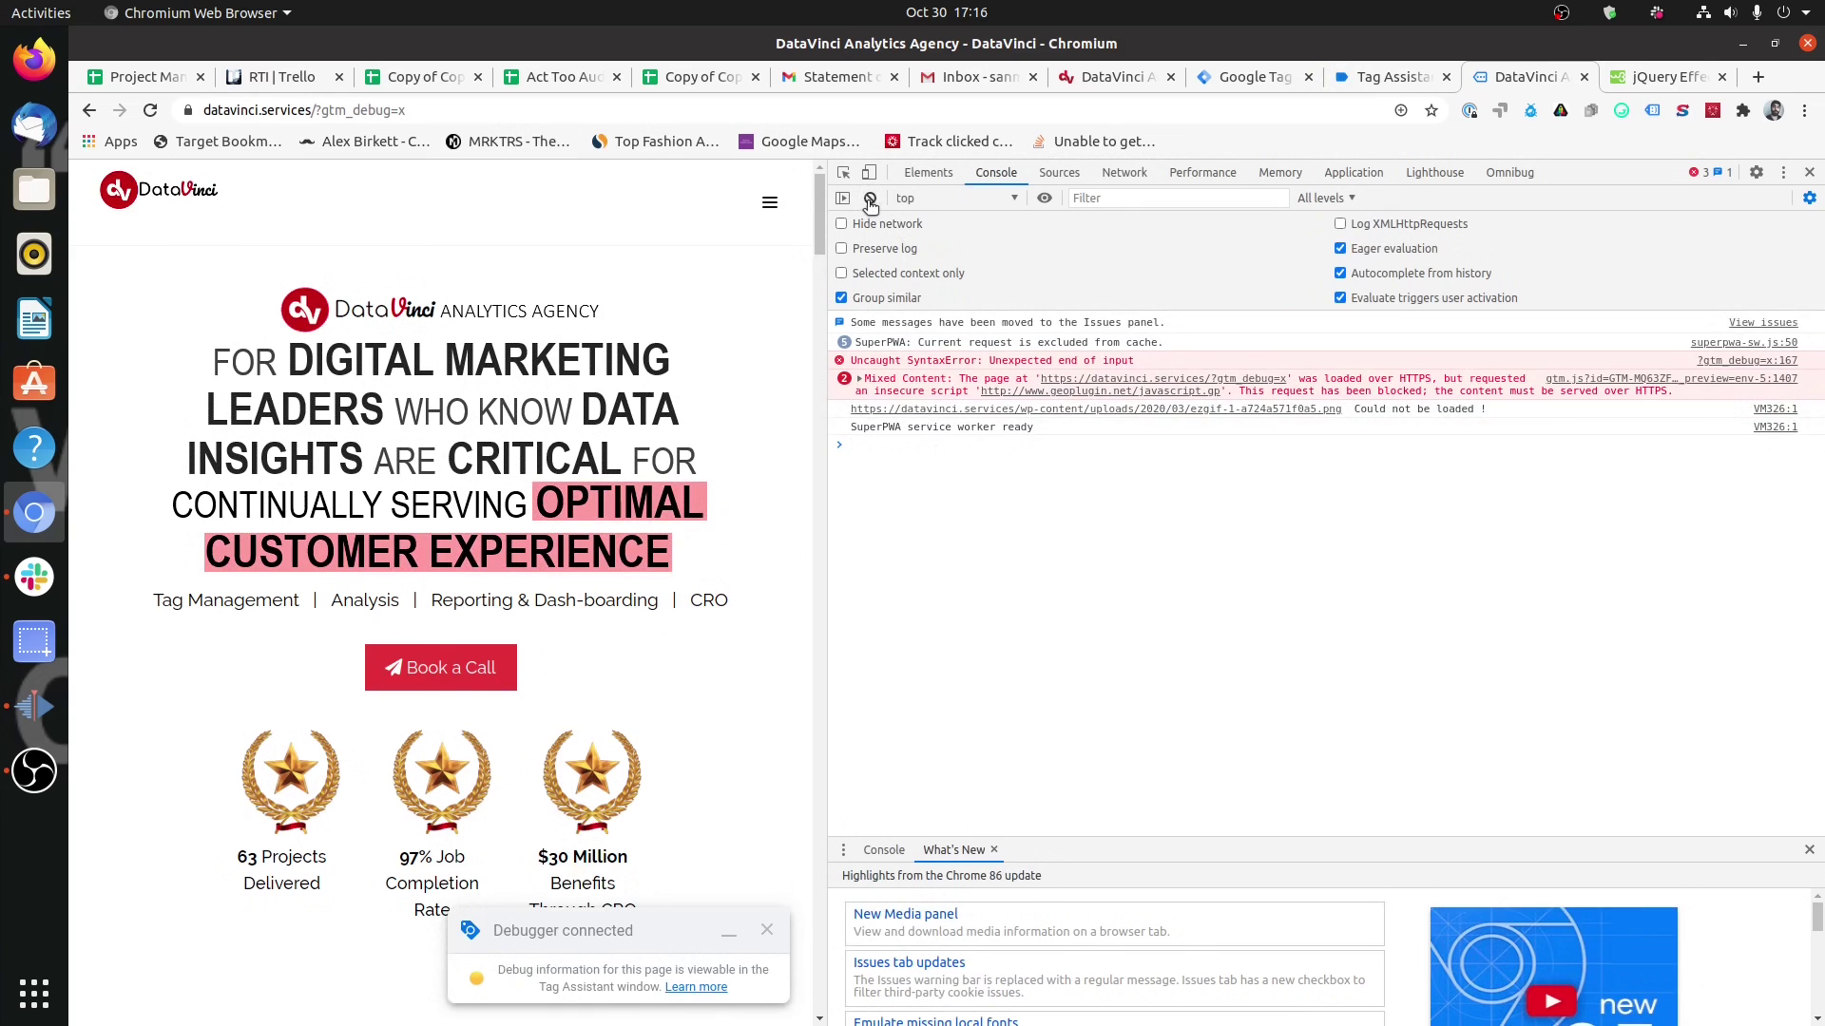
key(ctrl+l)
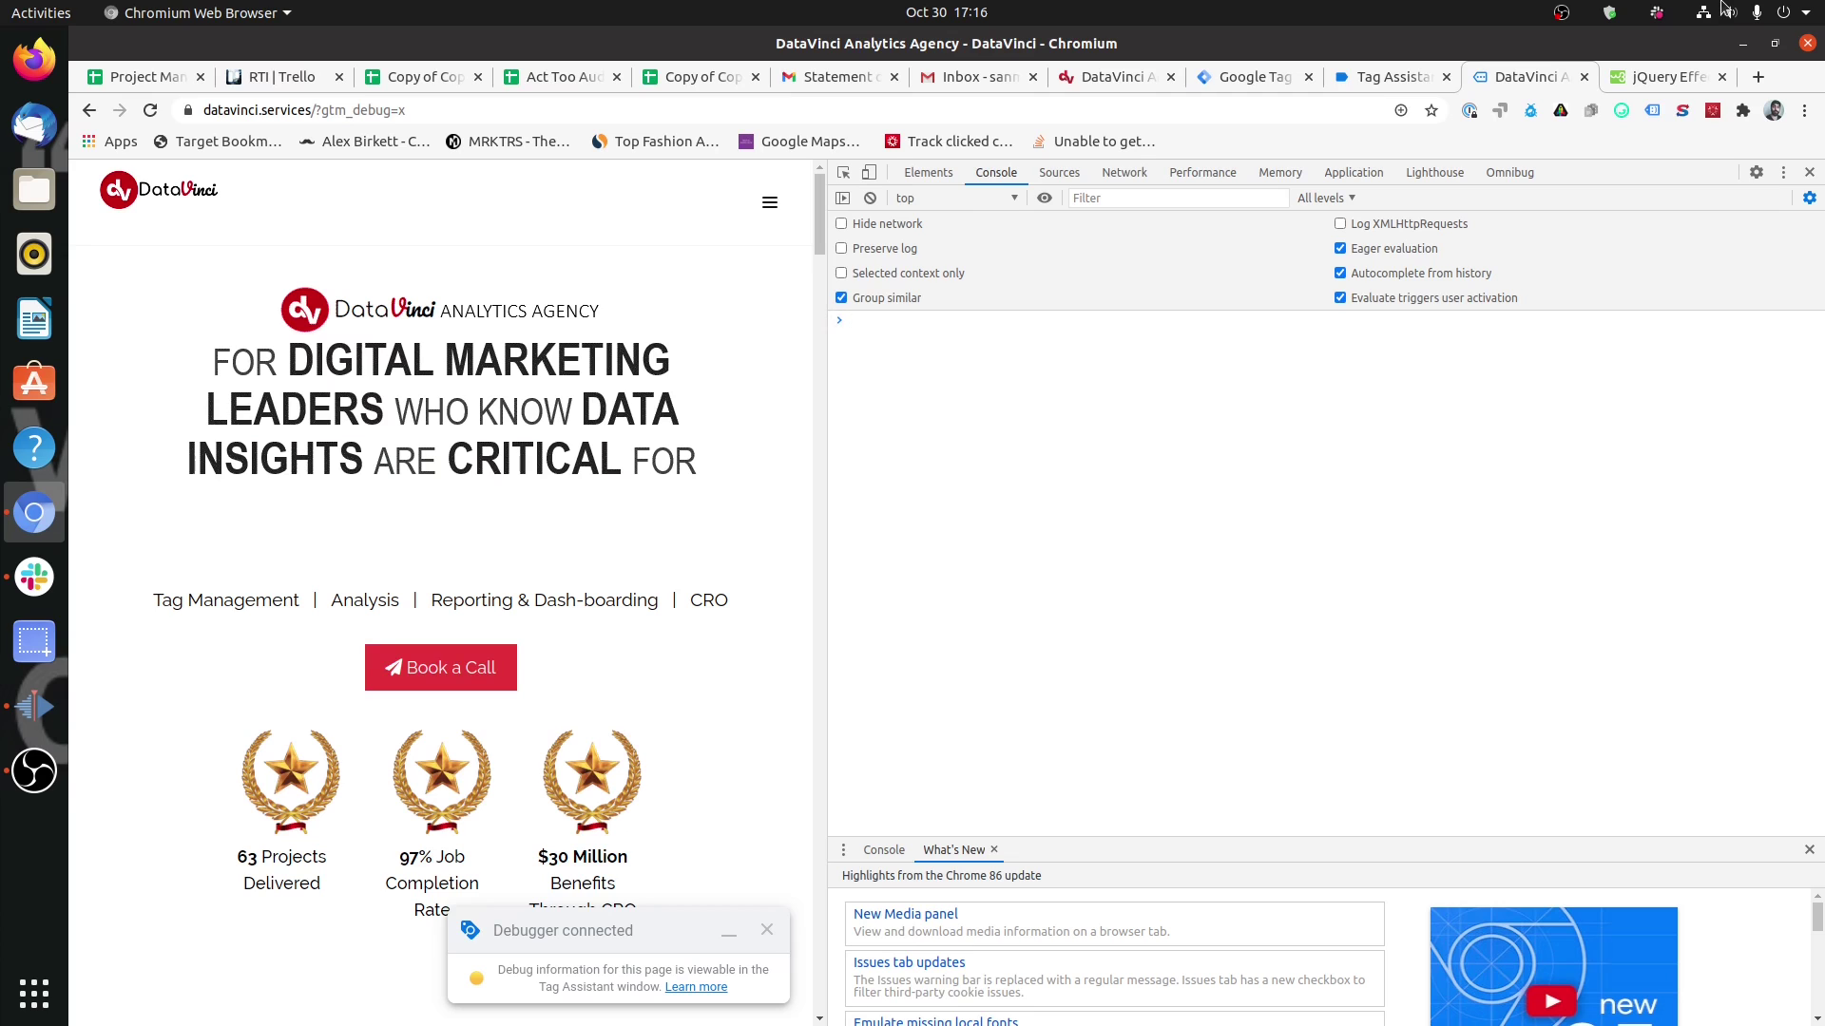
Run dataLayer.push({test:'yes'}) in the page's console.
text(dataLayer)
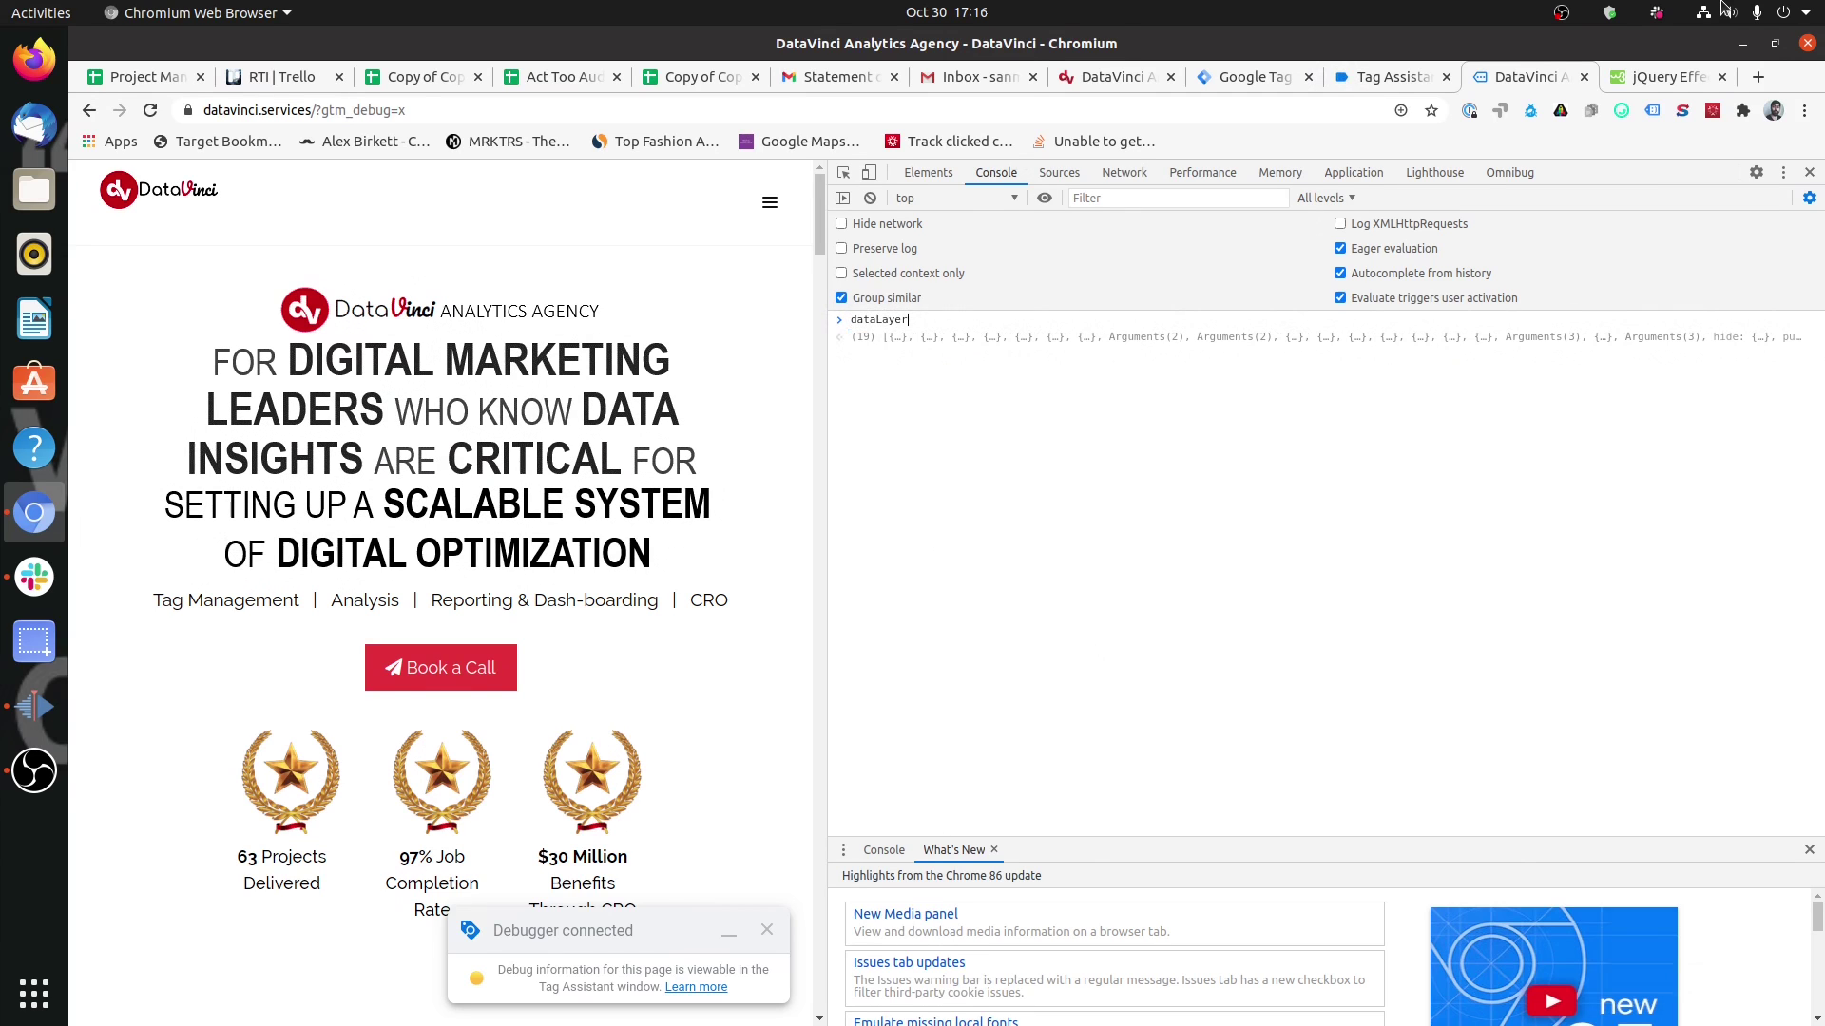
text(.push)
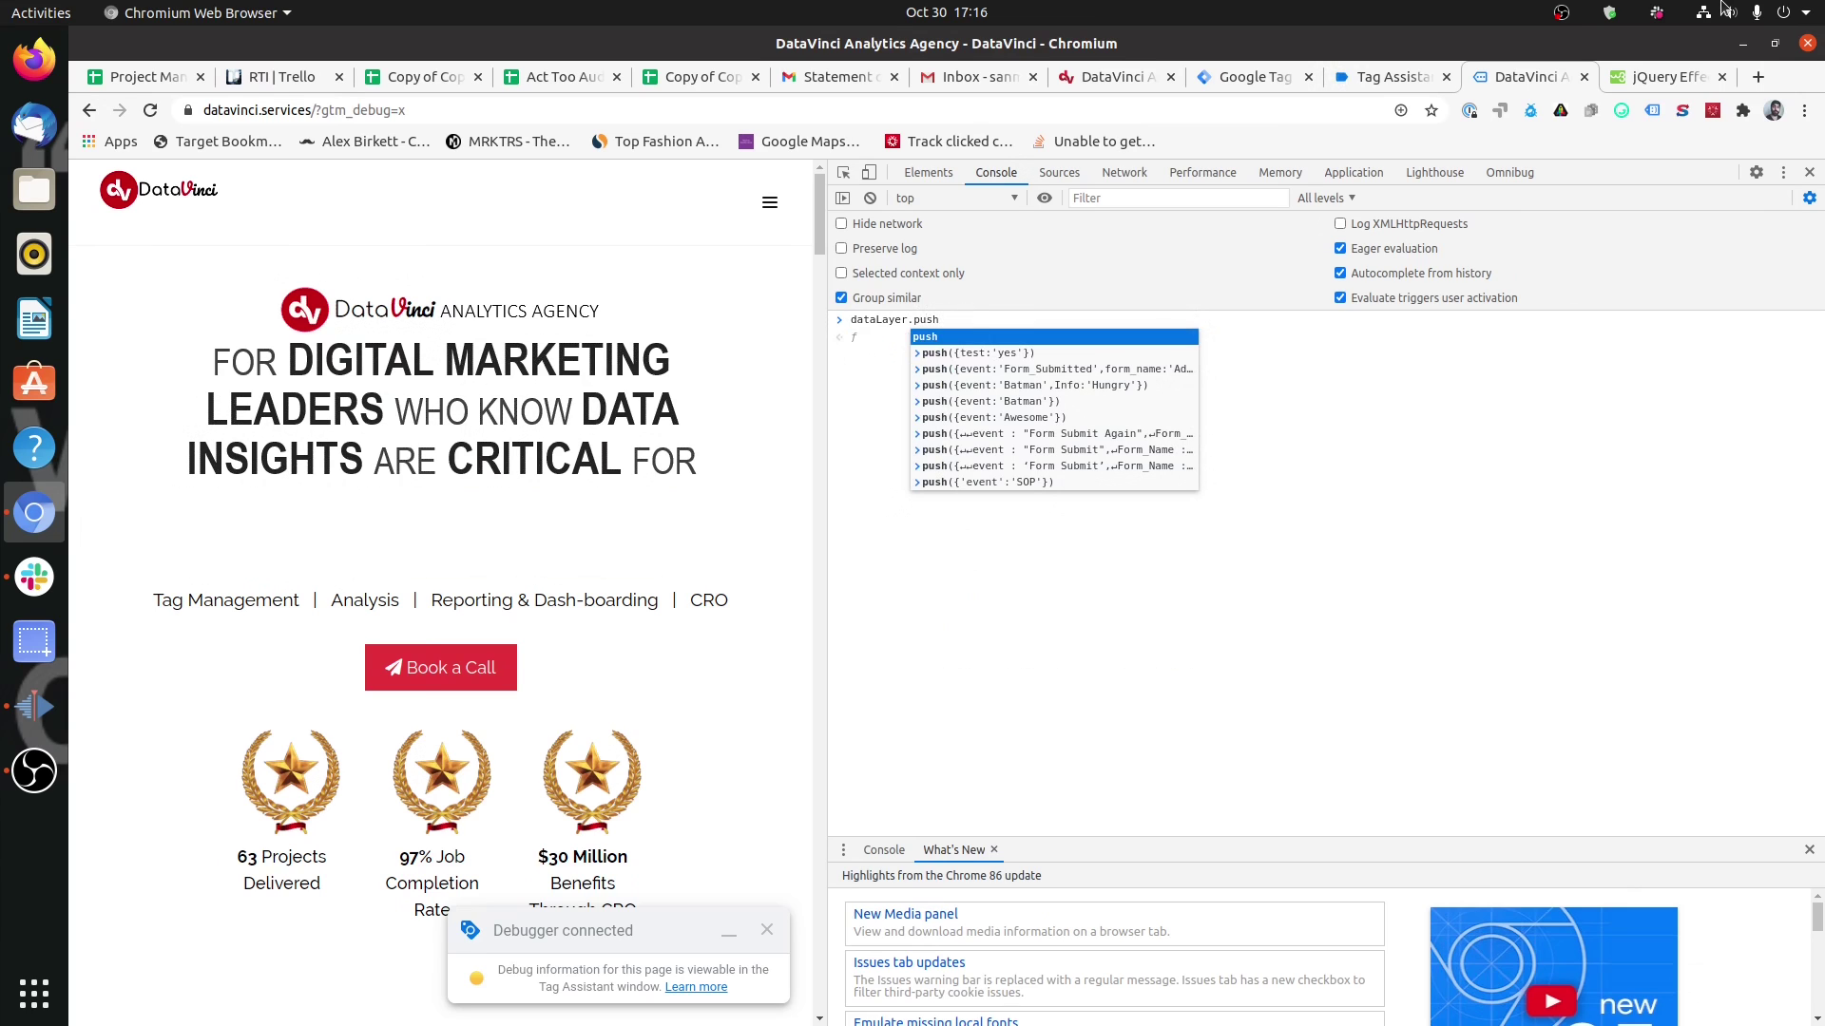
key(Down)
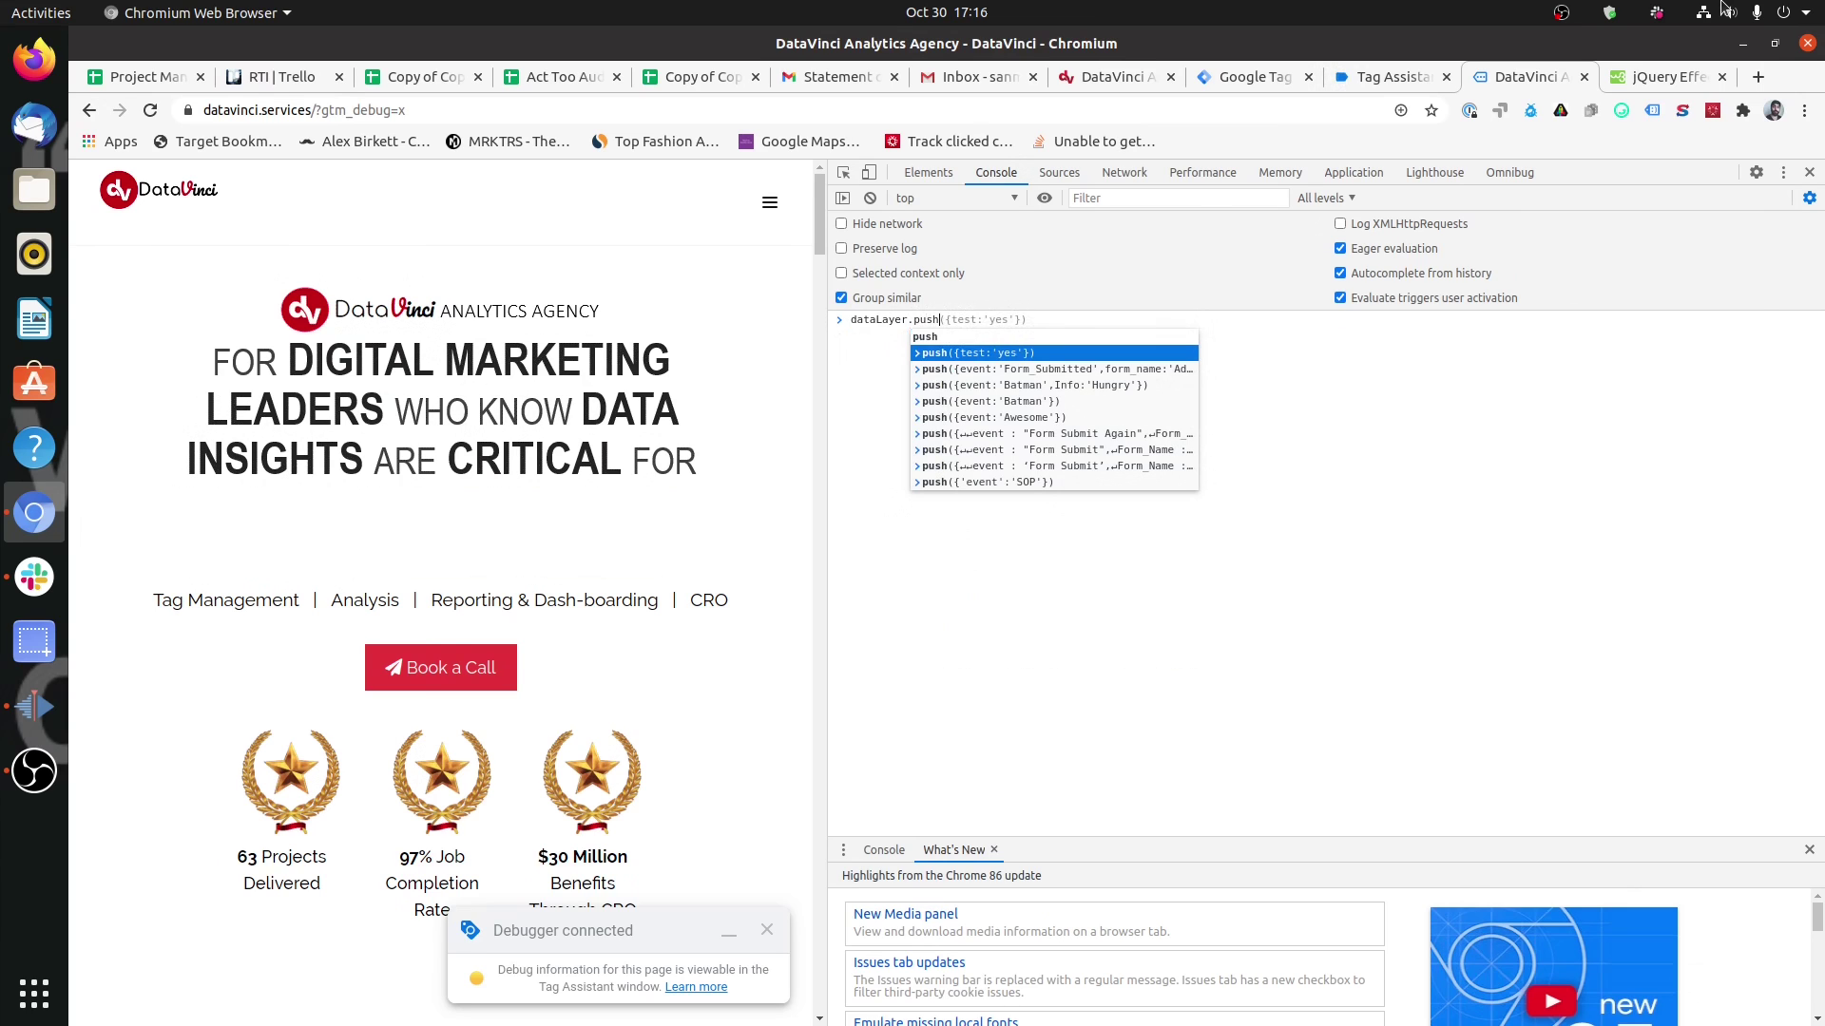
key(Tab)
key(Return)
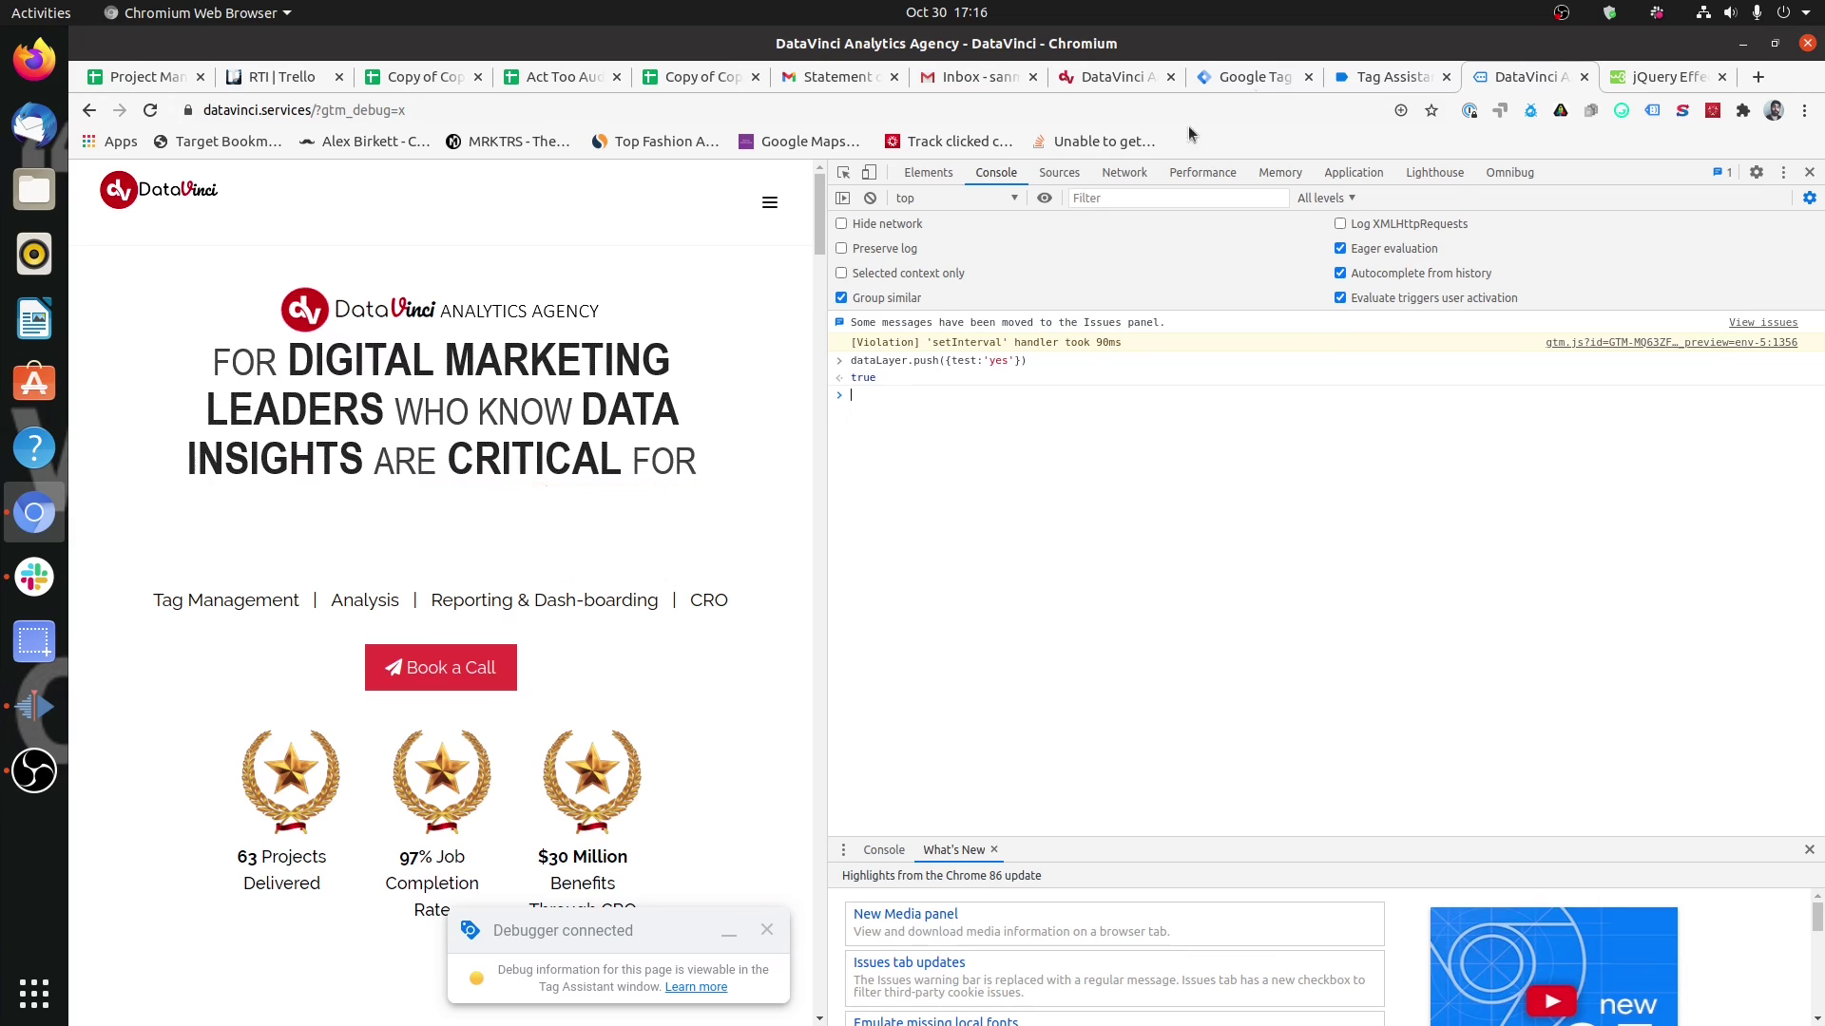
double_click(998, 361)
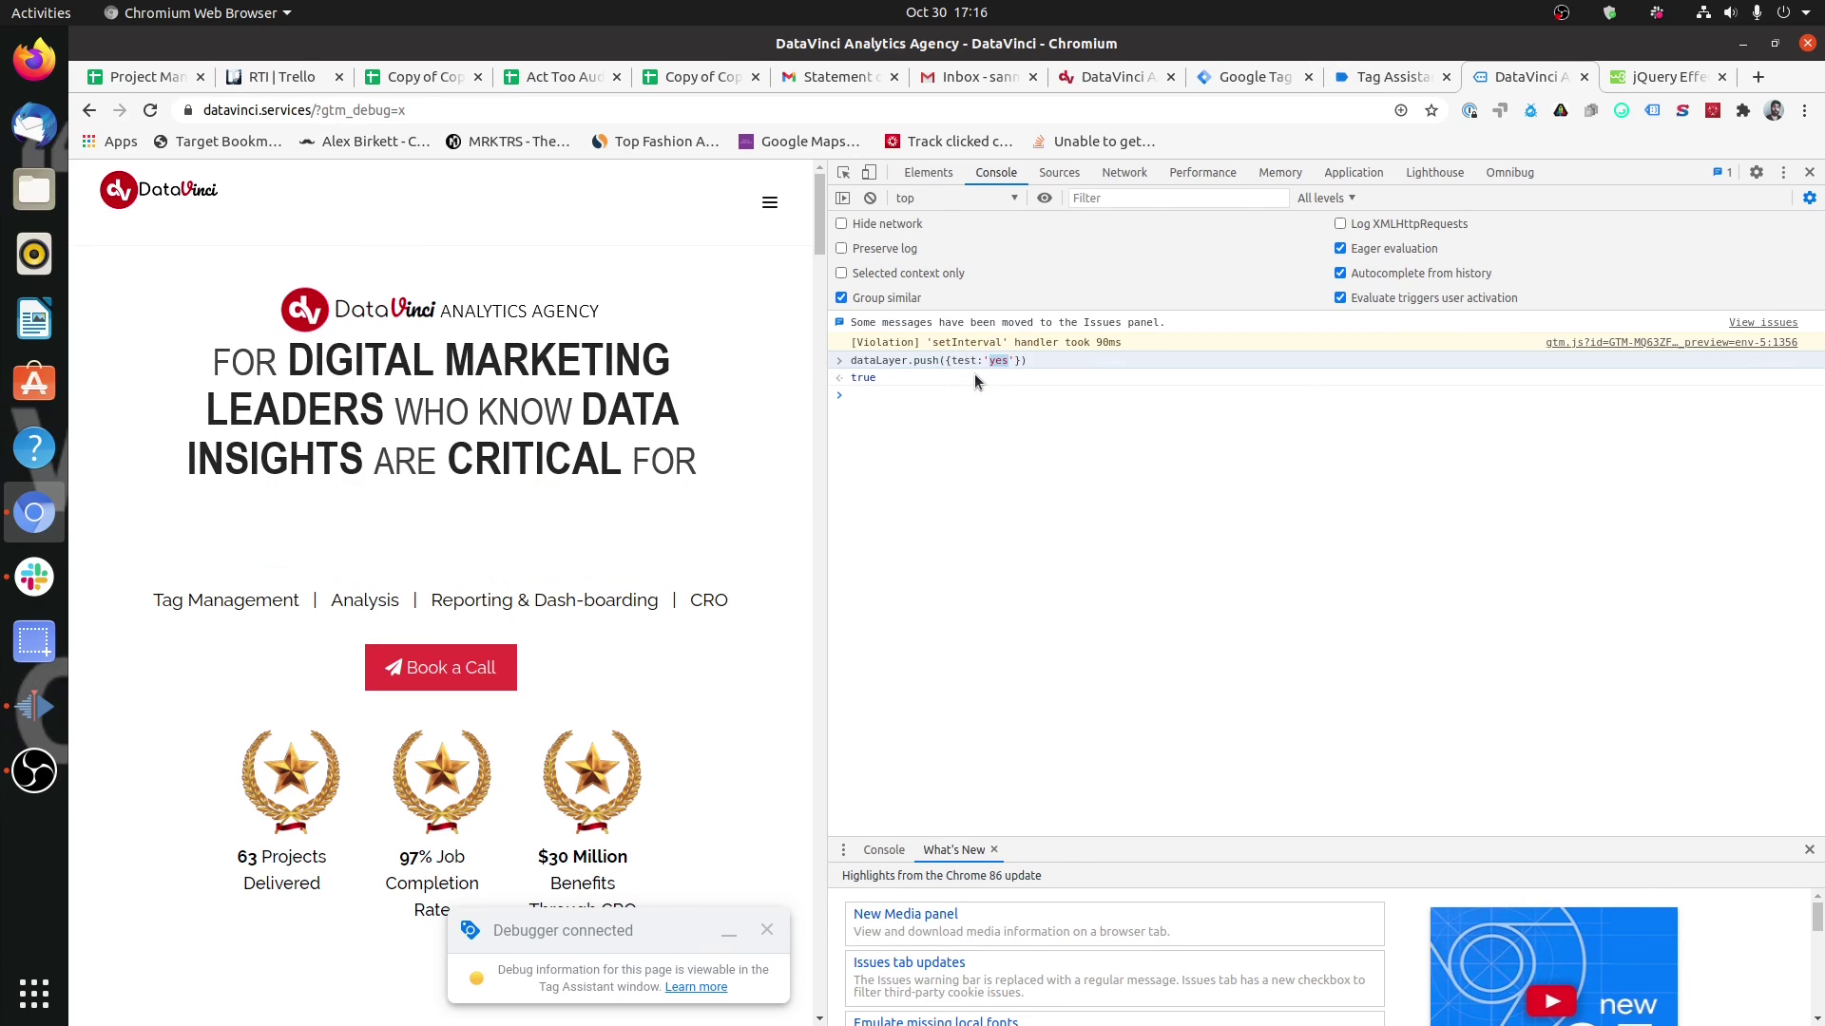
click(916, 435)
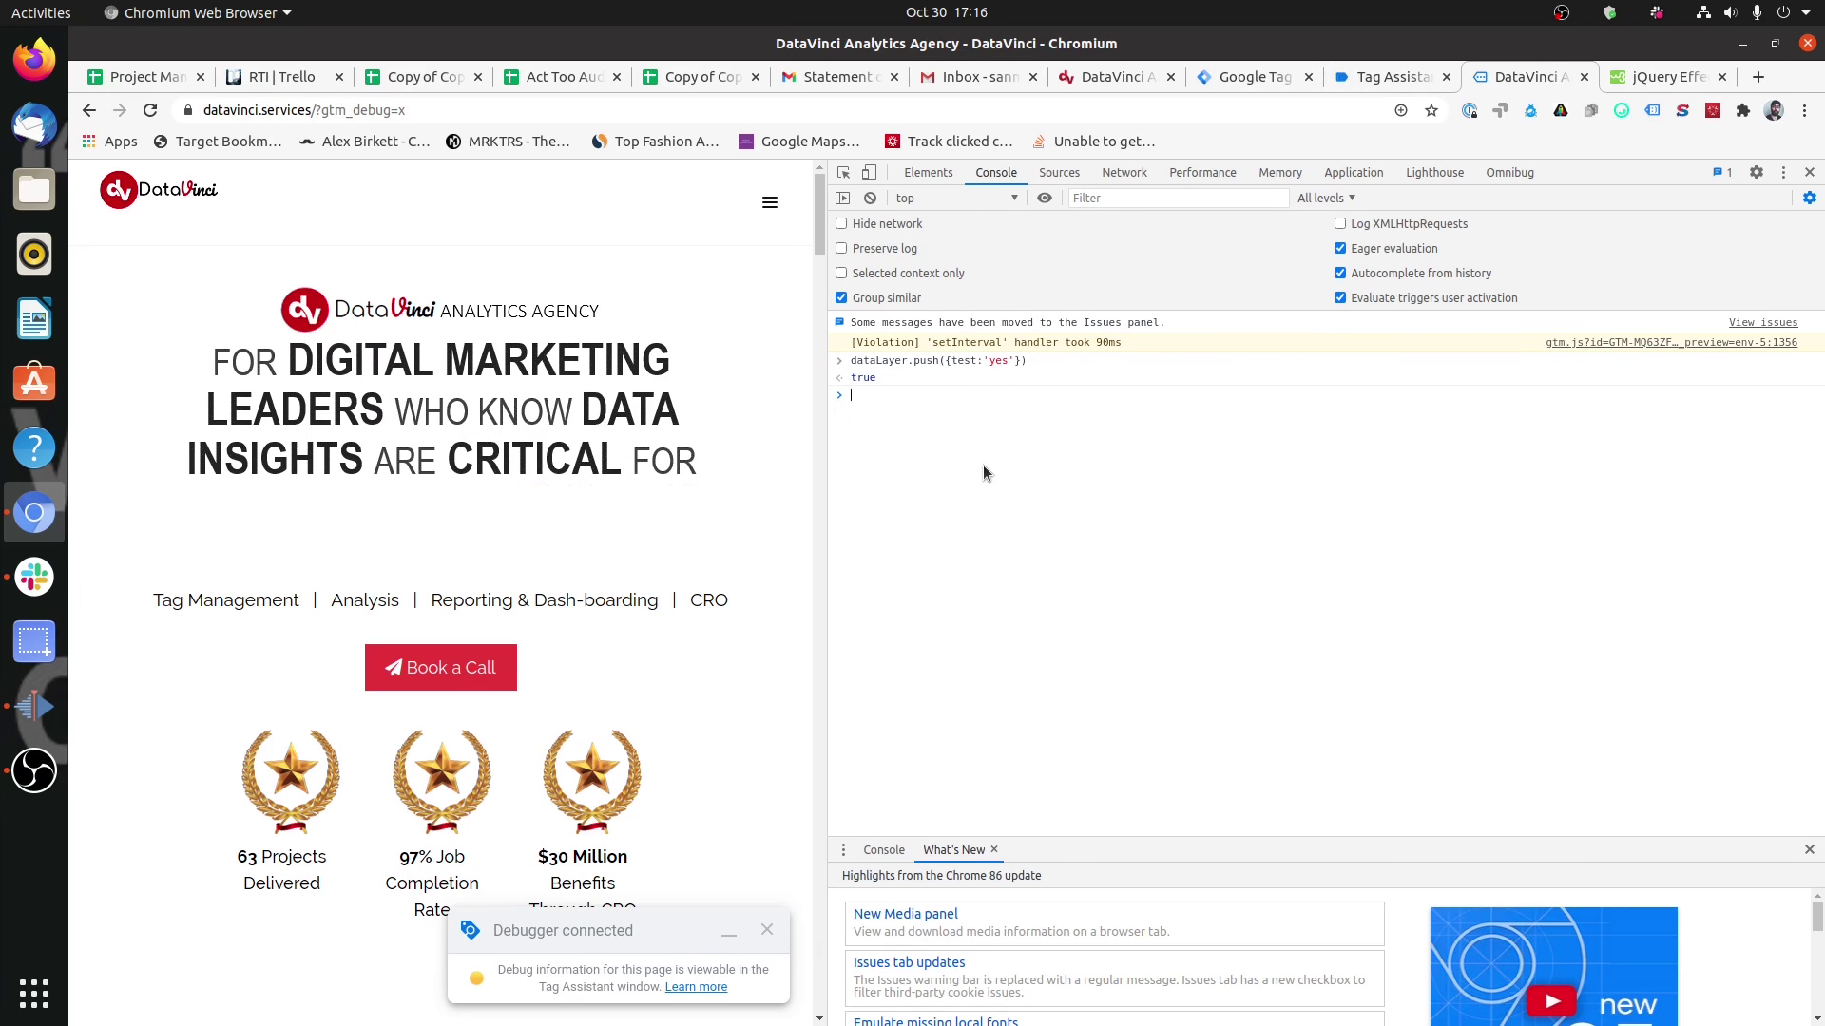
Run a console script that creates an h2 reading "PRETTY PLEASE" and appends it to the banner's div.kc-elm.kc-css-101287 element.
text(jQuery("#Banner > div > div > div > div > div.kc-elm.kc-css-101287").hide())
key(ctrl+a)
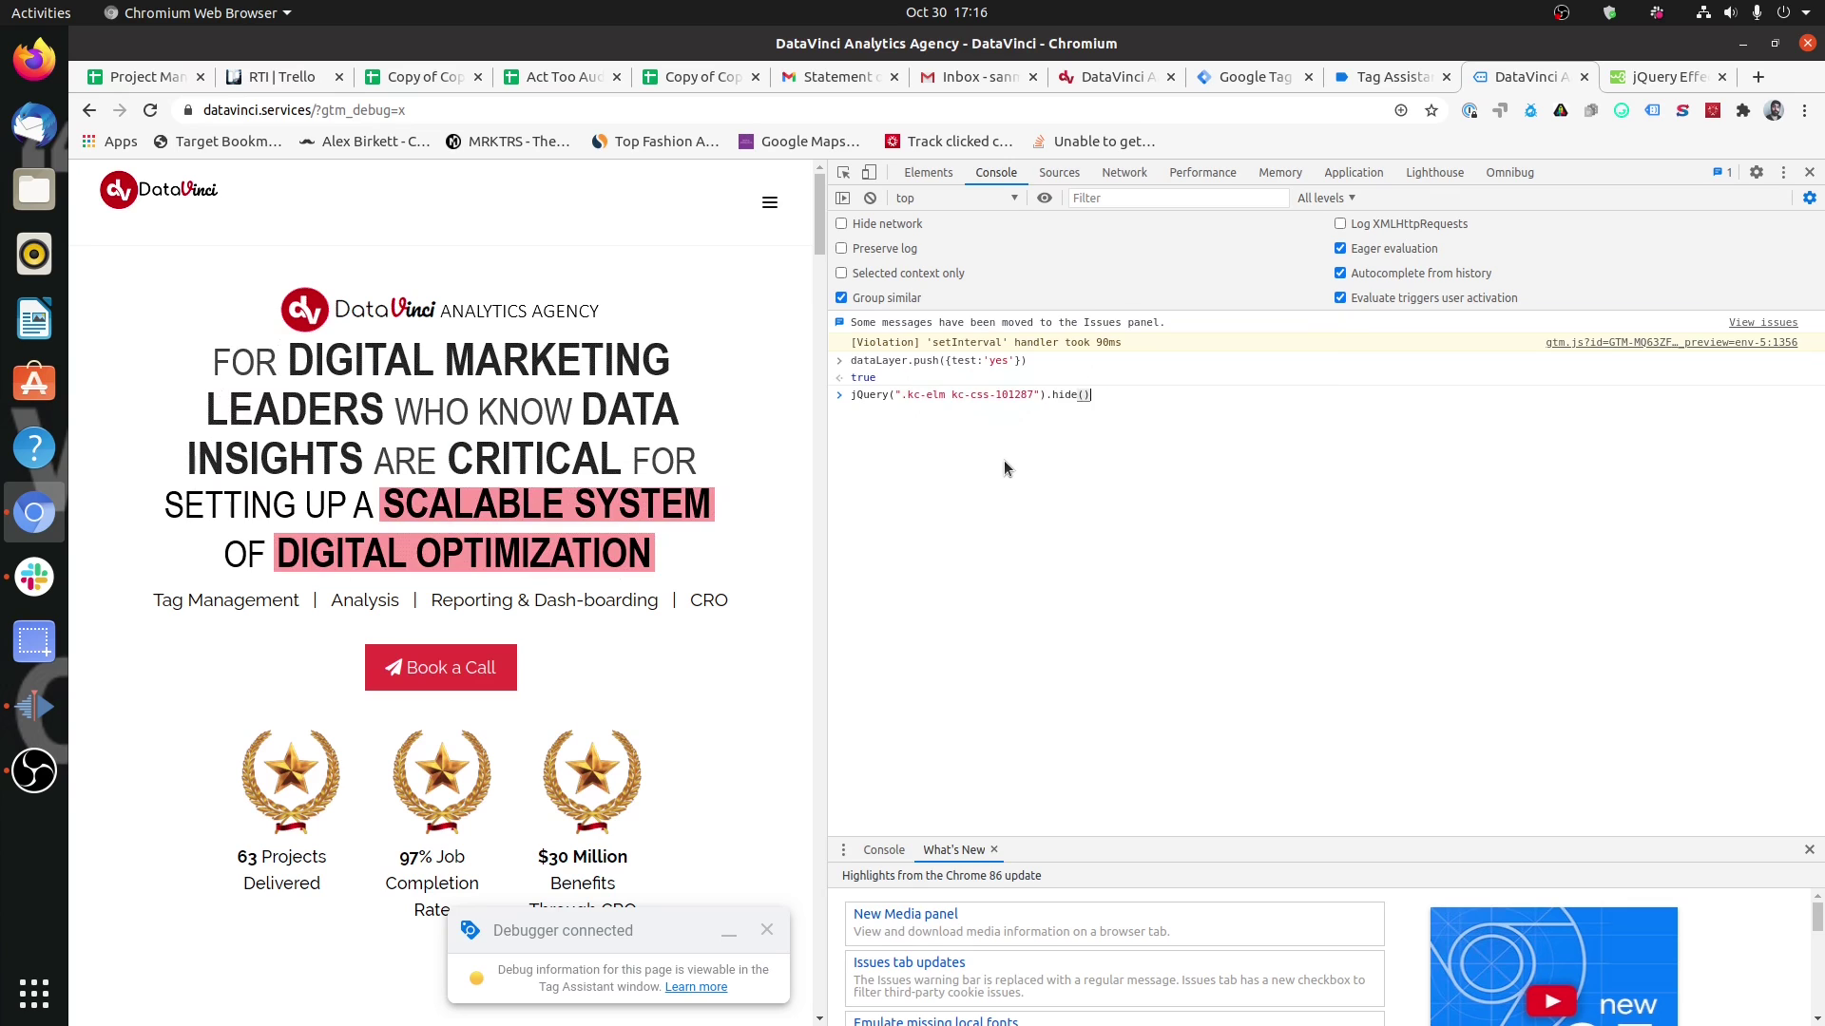
text(d = document.createElement('h2')   d.innerText = "PRETTY PLEASE"   jQuery("#Banner > div > div > div > div.kc-elm.kc-css-101287").append(d))
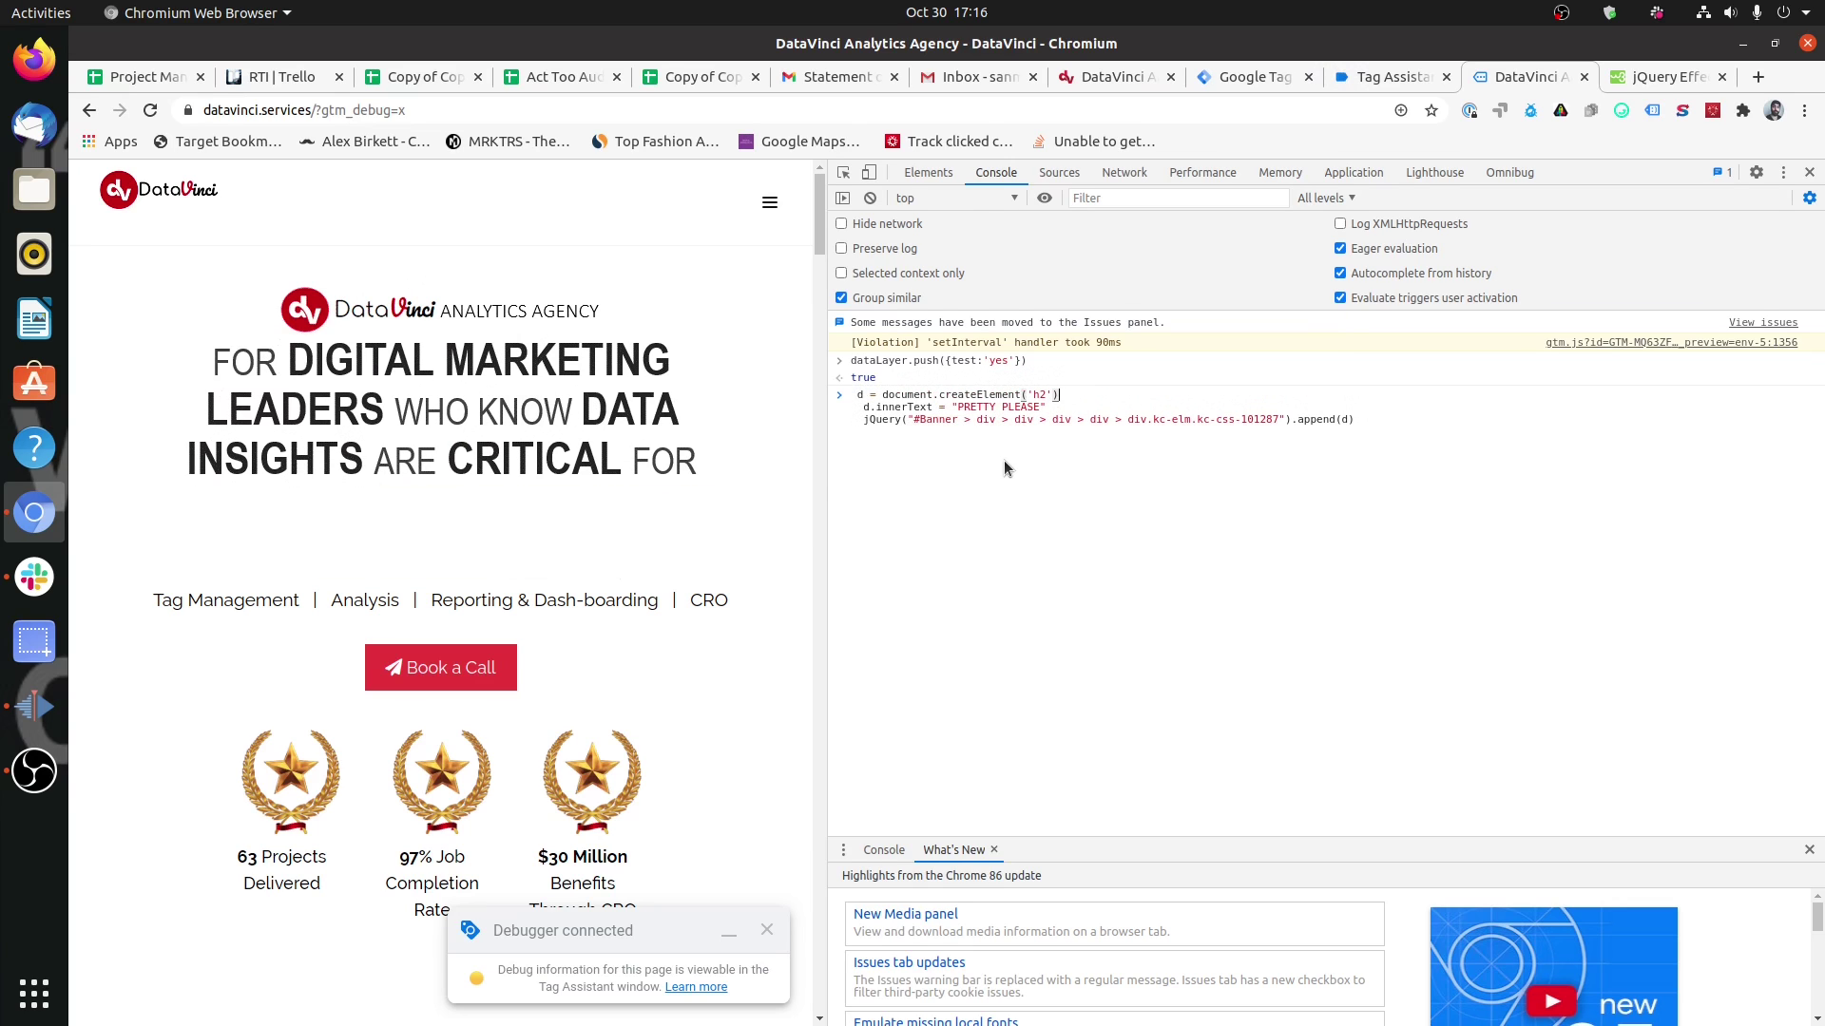
key(Return)
Highlight the dataLayer push in the console and the "PRETTY PLEASE" heading on the page to review them.
mouse_move(330, 712)
mouse_down()
mouse_move(480, 742)
mouse_move(555, 734)
mouse_move(545, 711)
mouse_move(335, 692)
mouse_up()
click(564, 714)
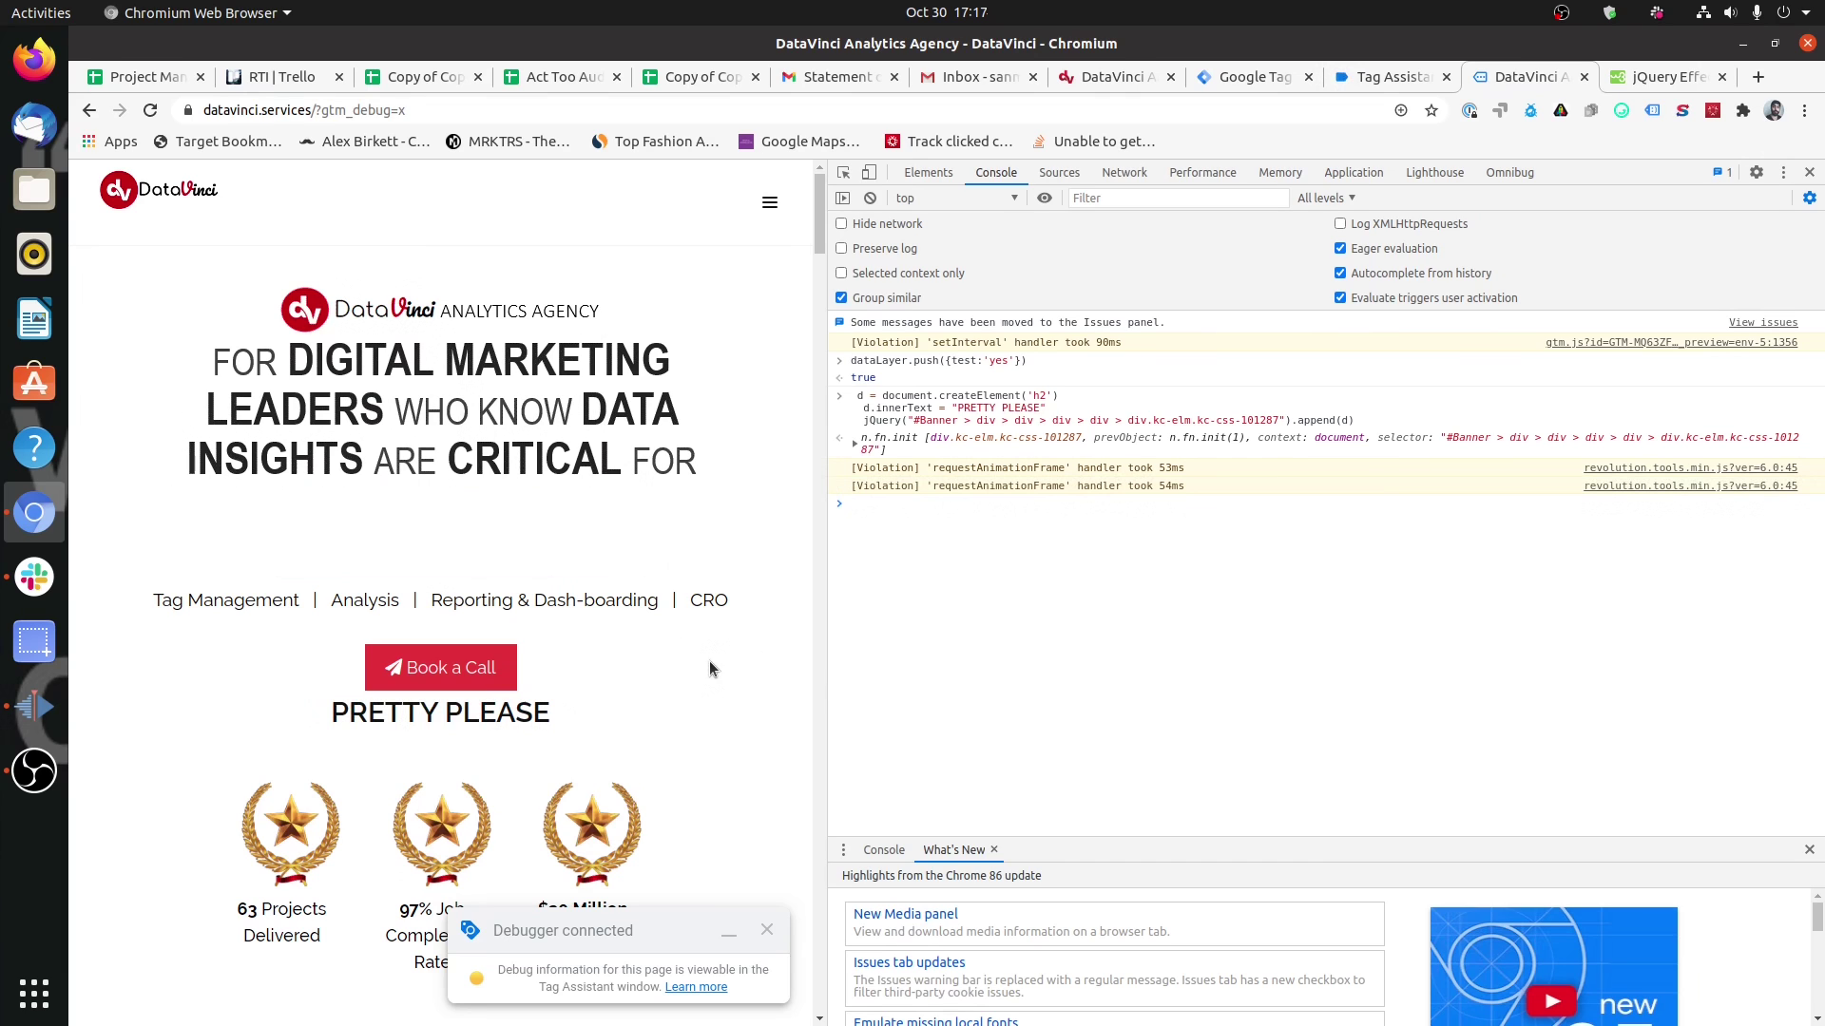
double_click(1000, 361)
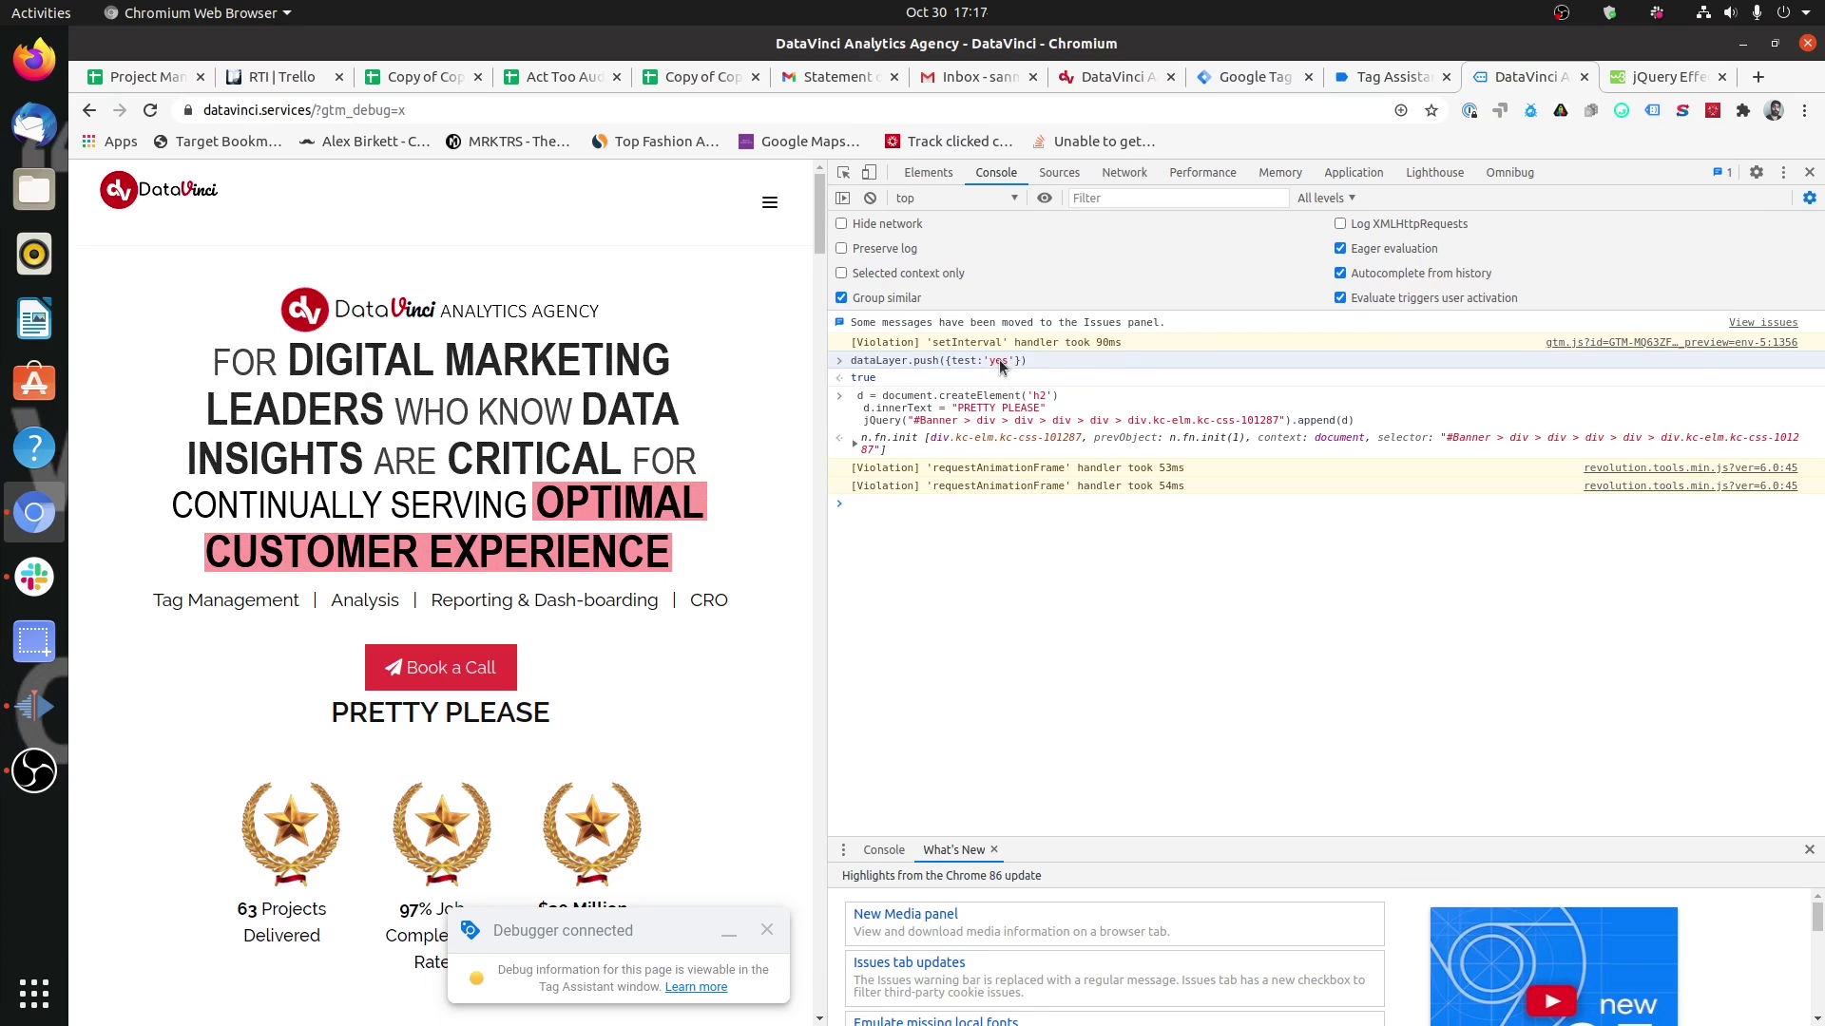
triple_click(1000, 362)
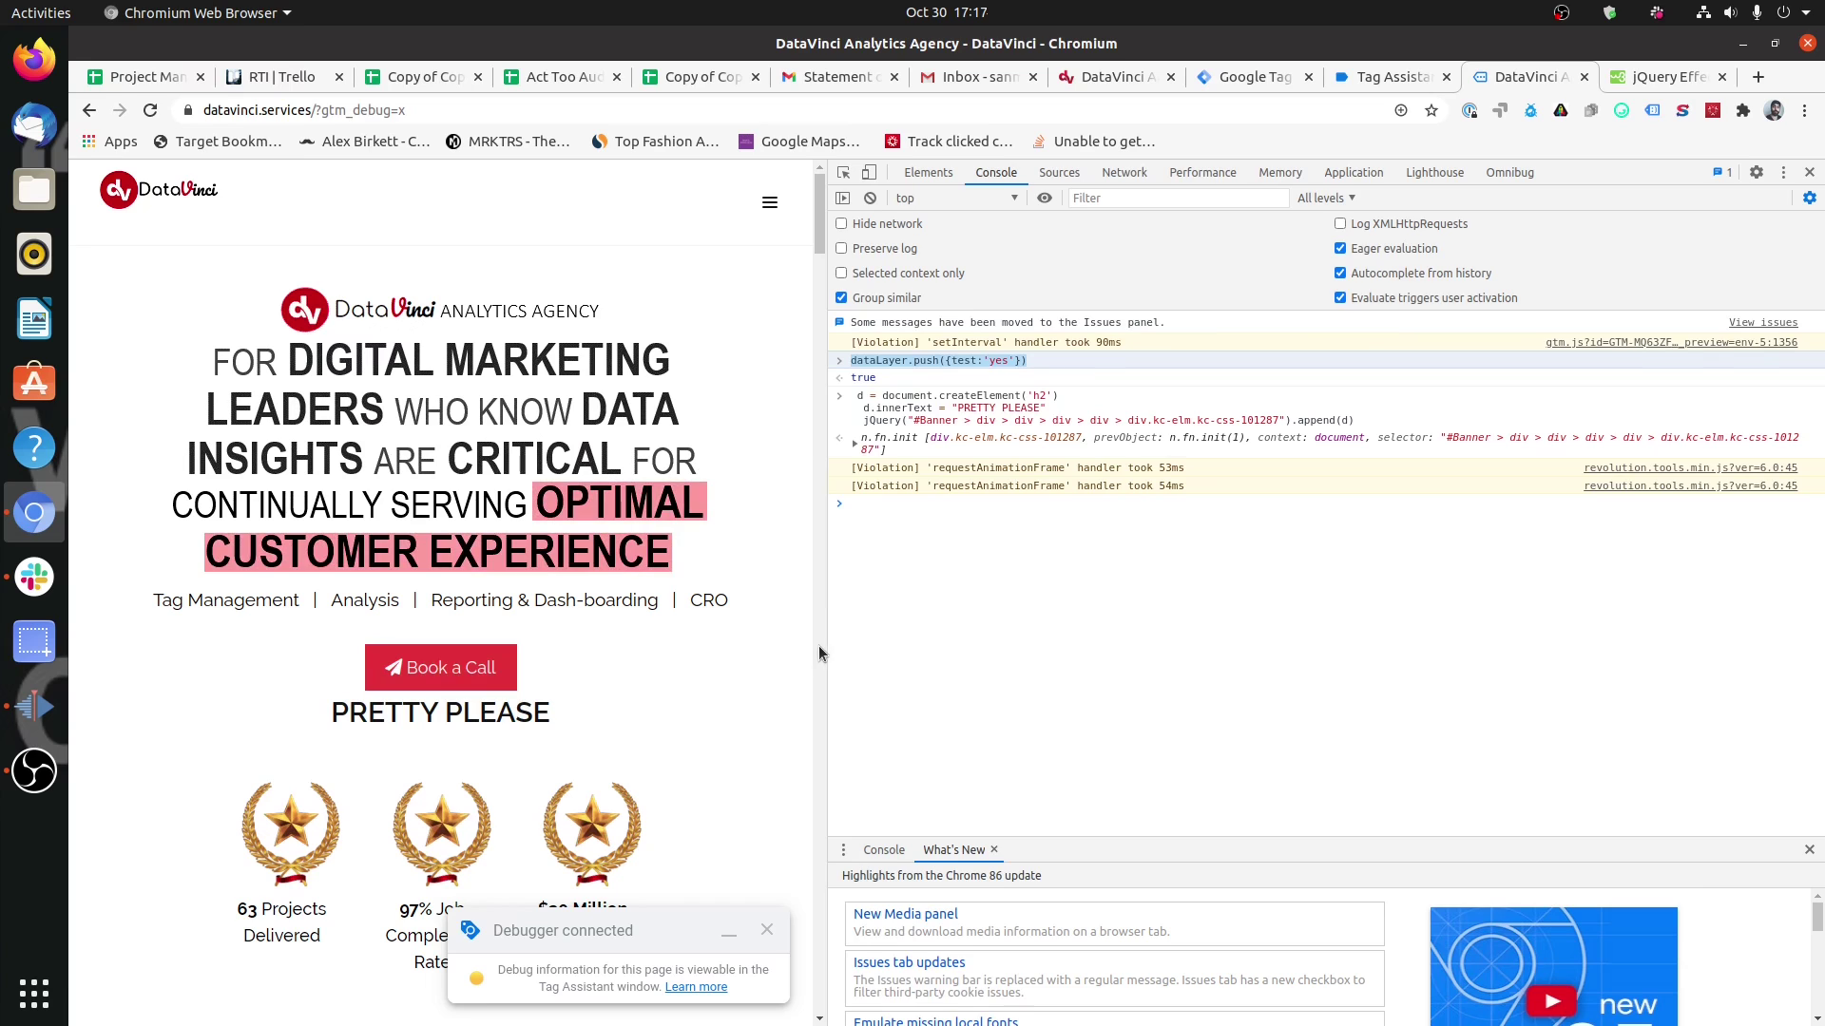
drag(326, 719, 545, 722)
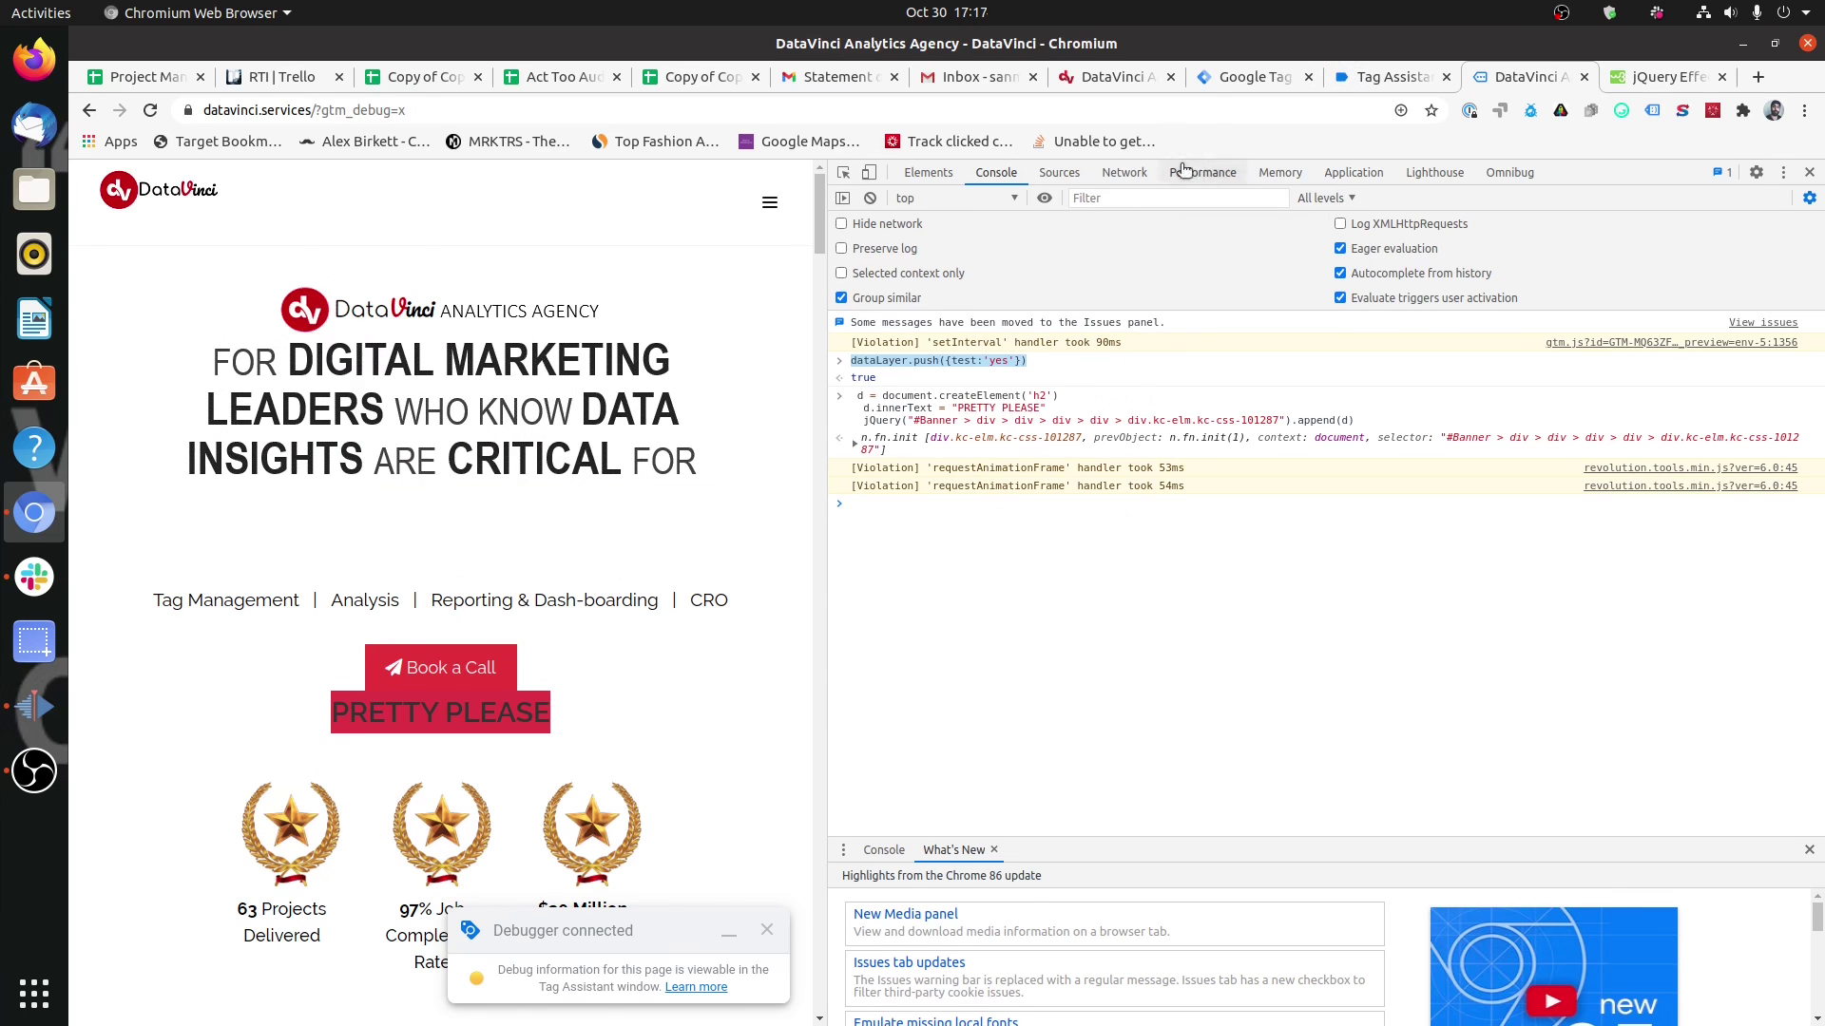
Switch to Google Tag Manager and assign the "1 sec pretty please timer" trigger to the "ADD PRETTY PLEASE" tag.
click(1240, 90)
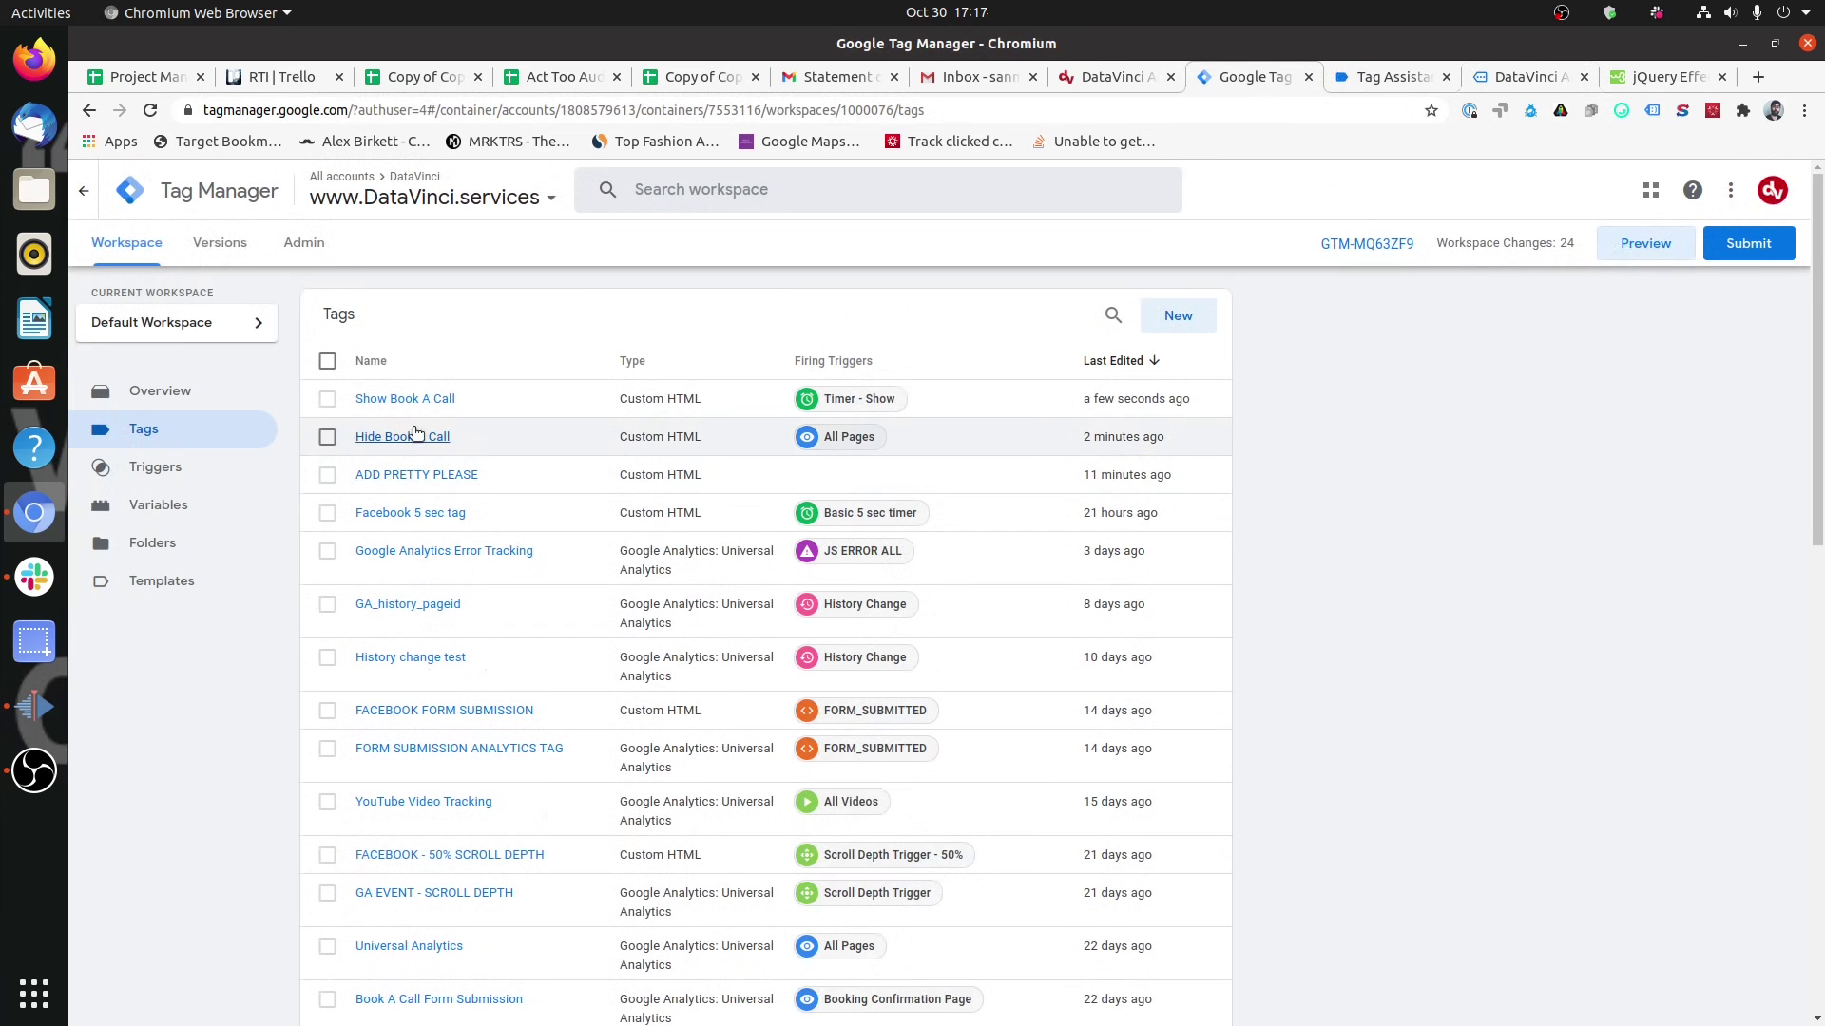
click(453, 476)
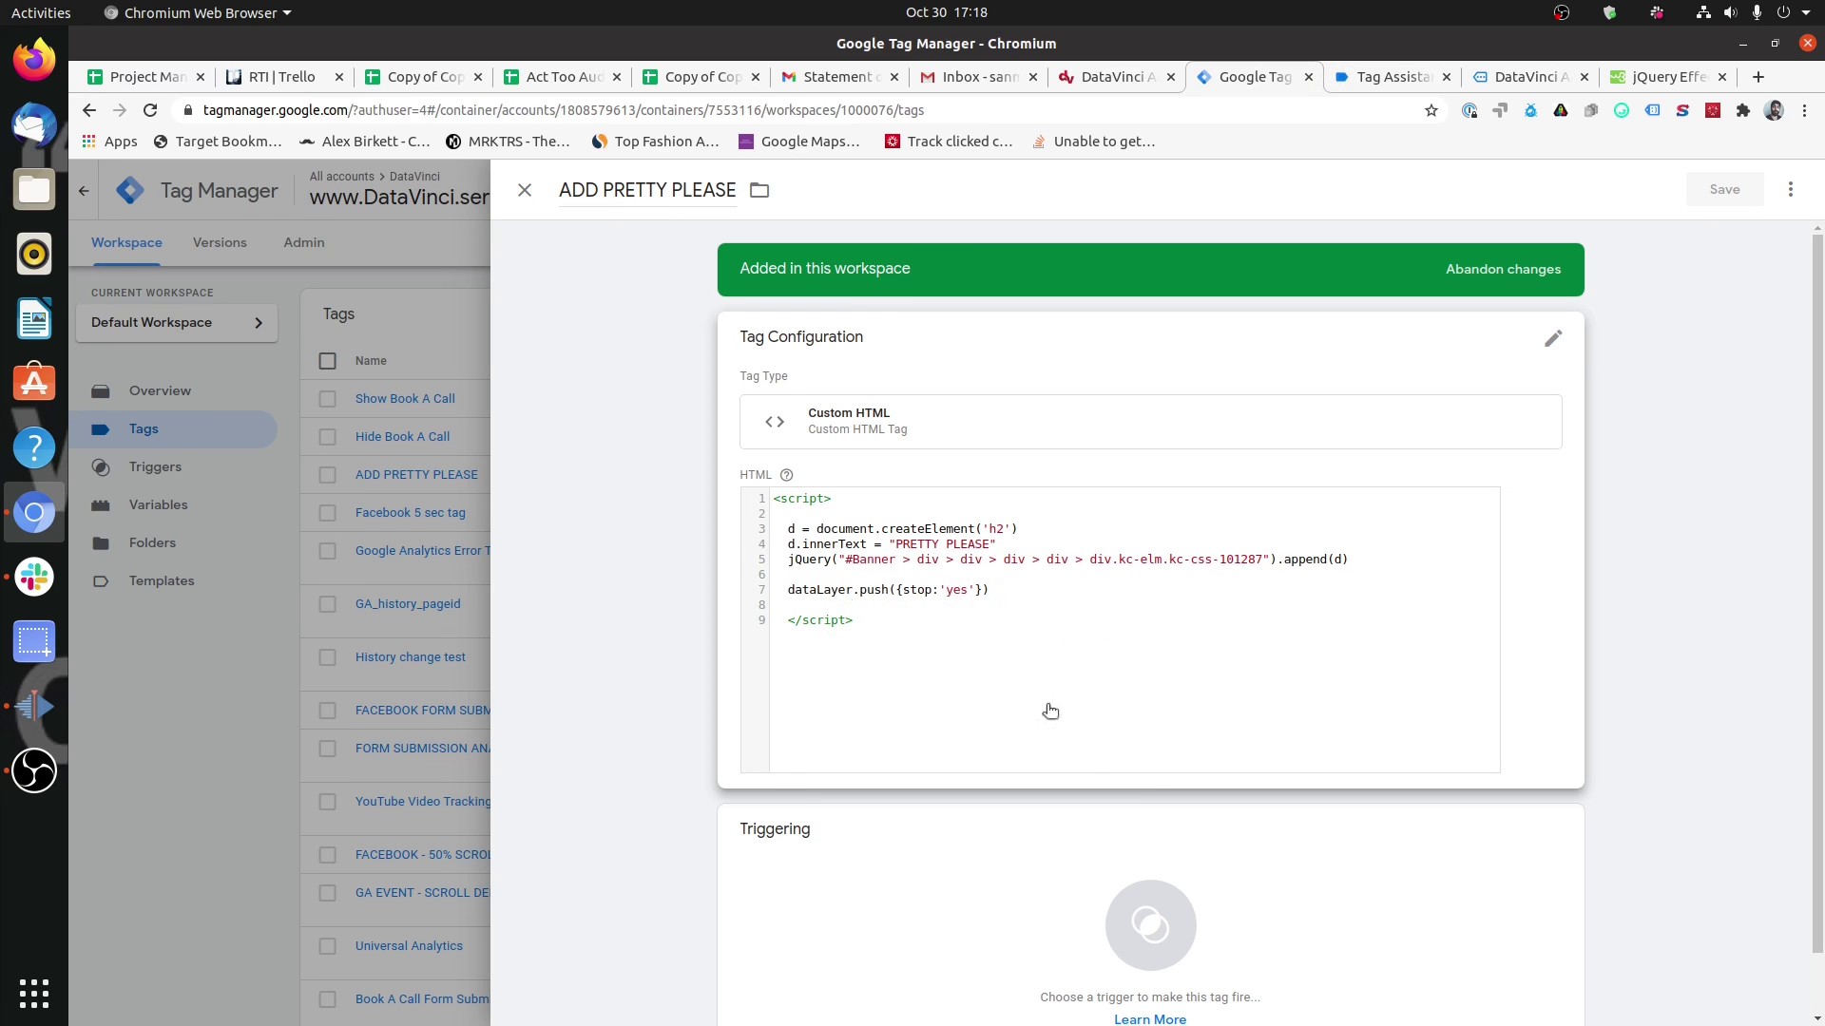
click(1122, 832)
click(1310, 271)
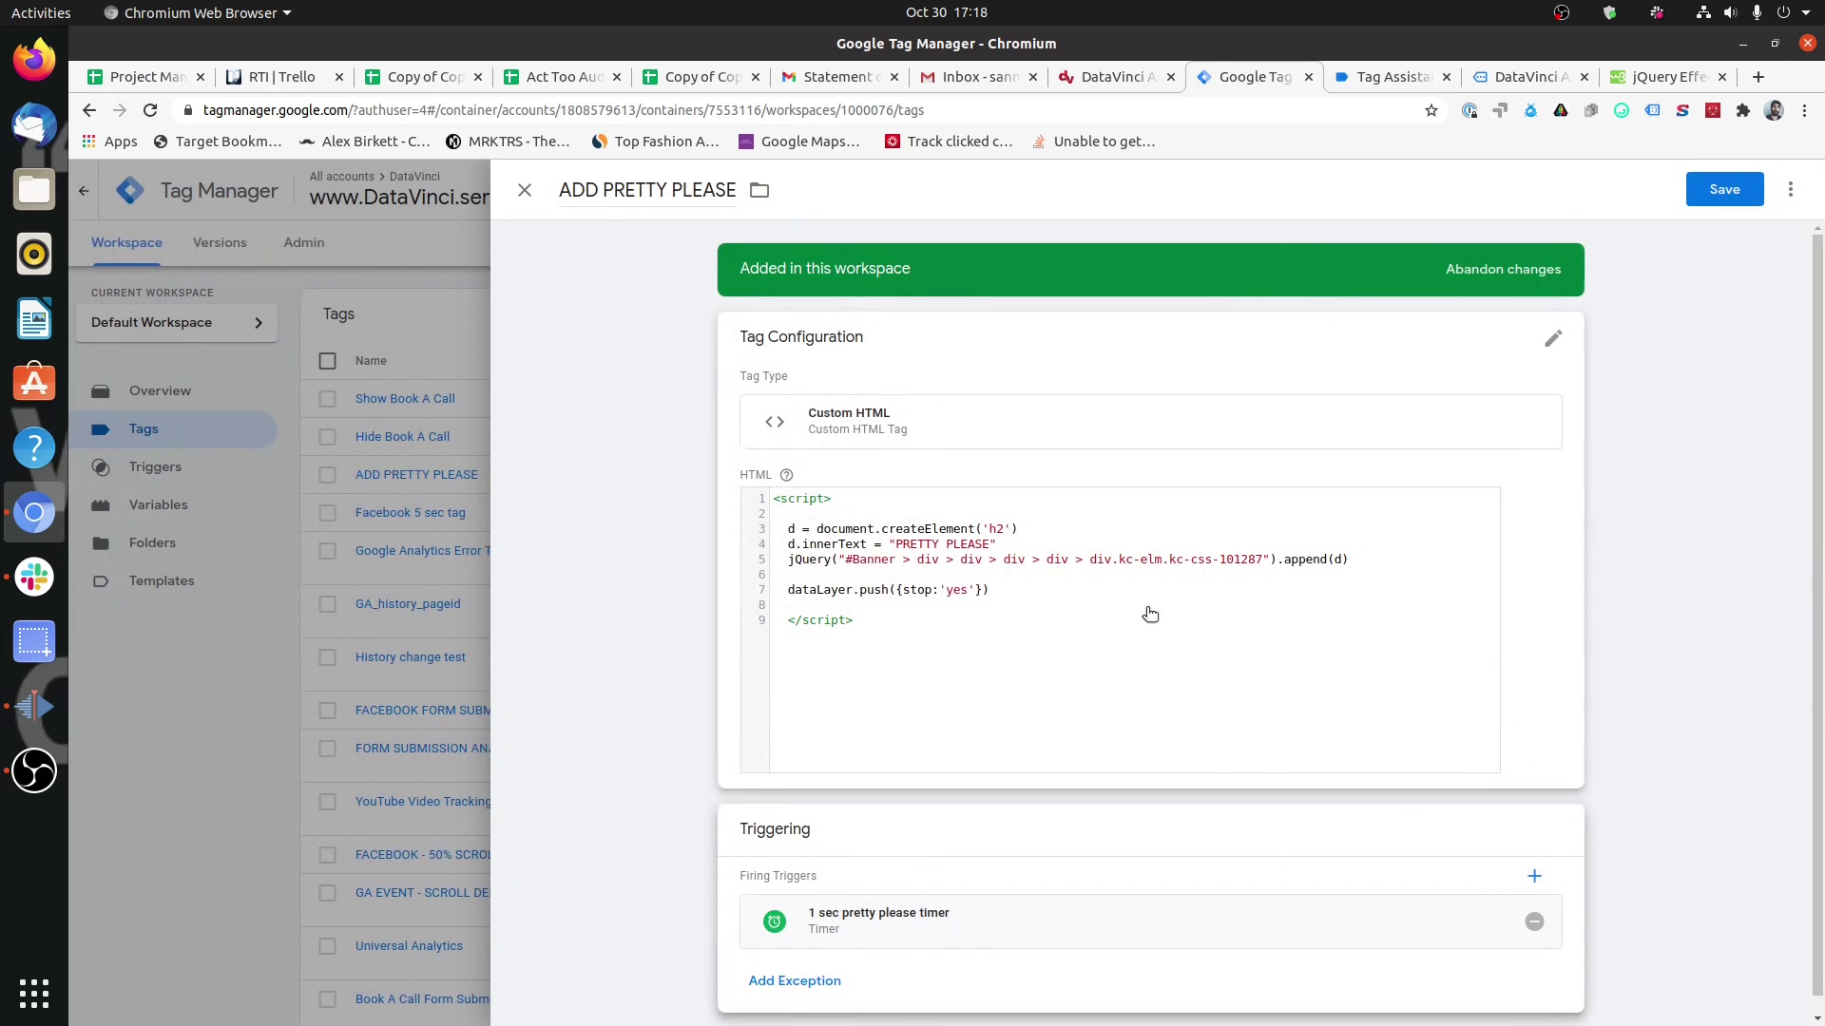
Open the "1 sec pretty please timer" trigger from the tag and examine its interval and limit settings.
mouse_move(1484, 926)
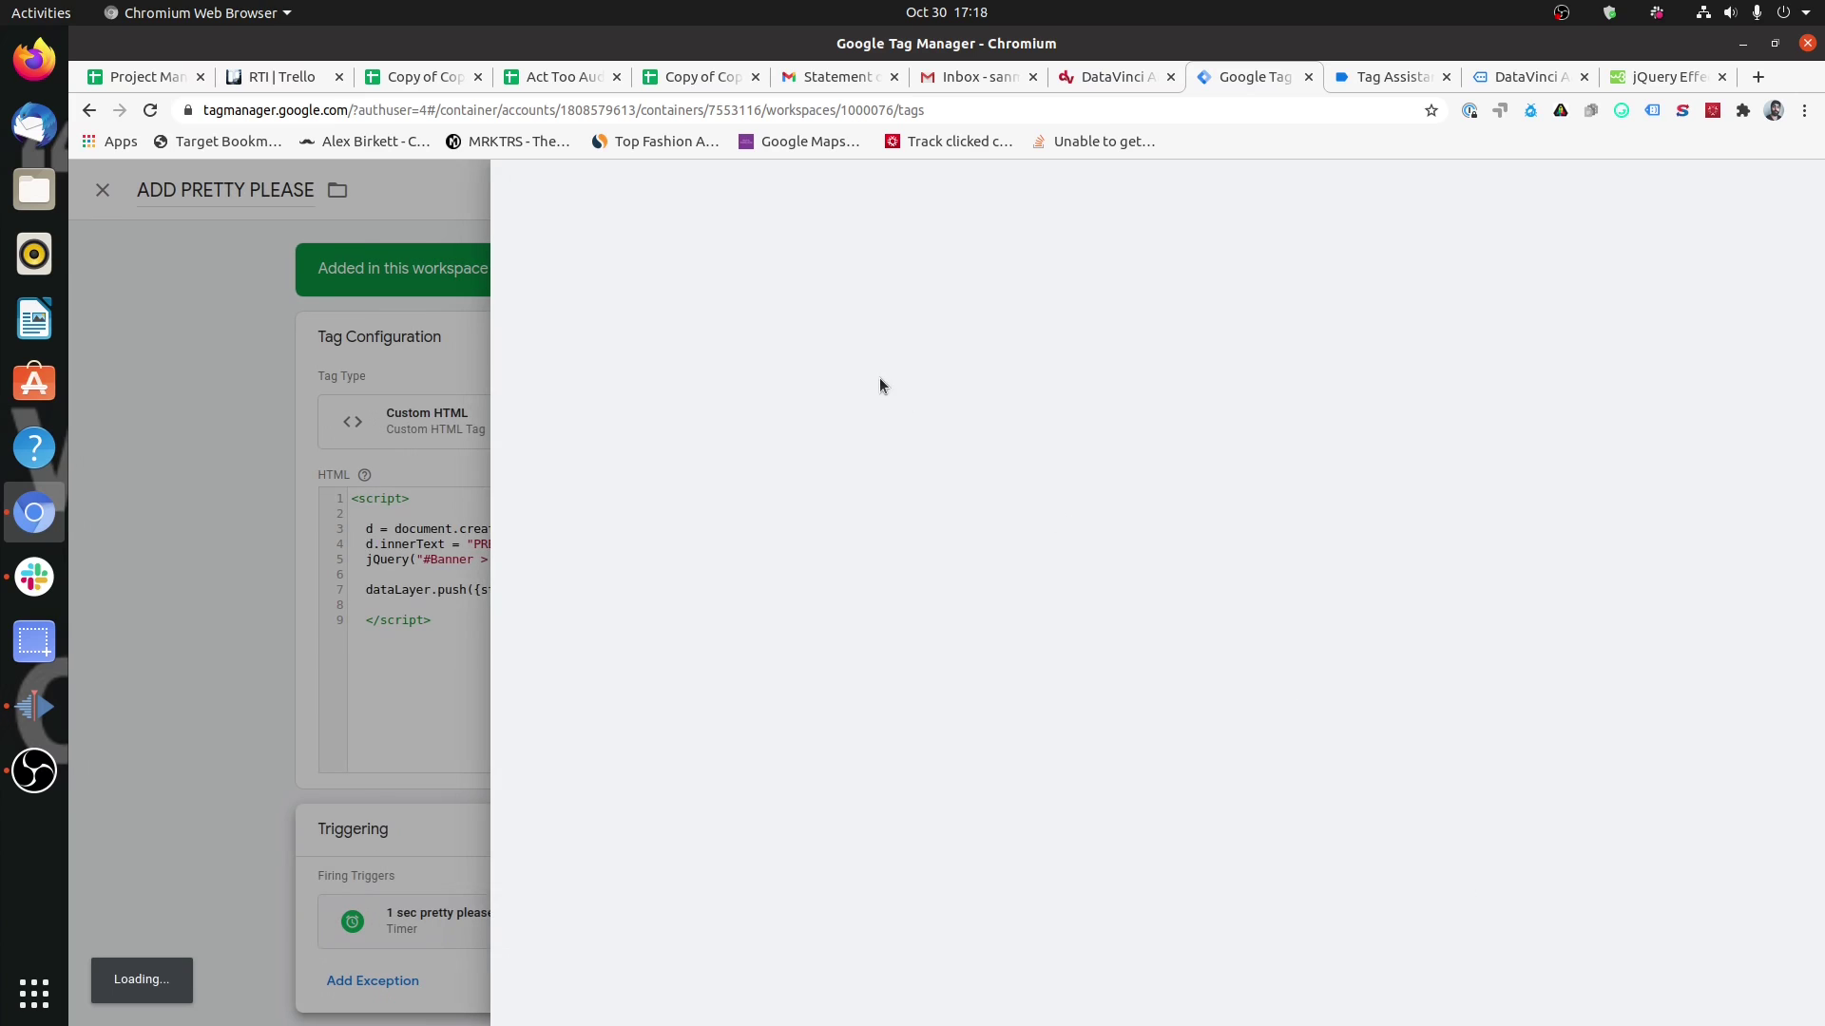
click(980, 517)
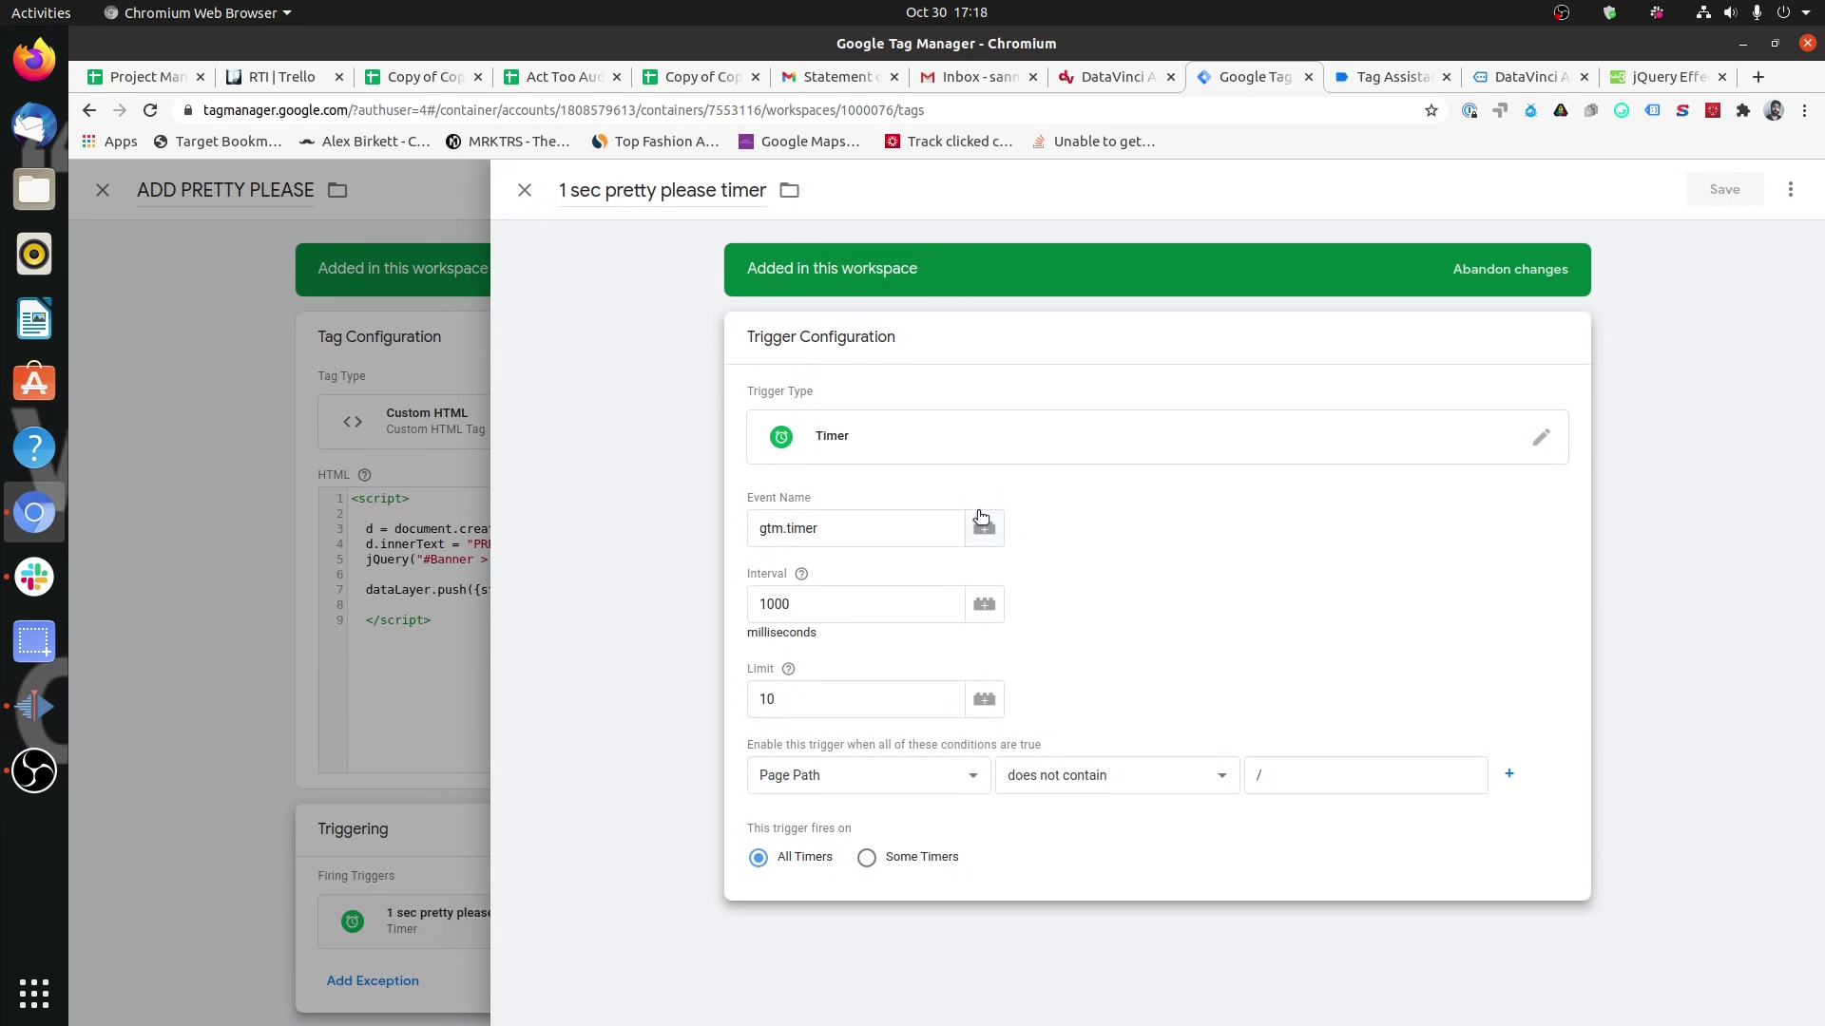
click(804, 603)
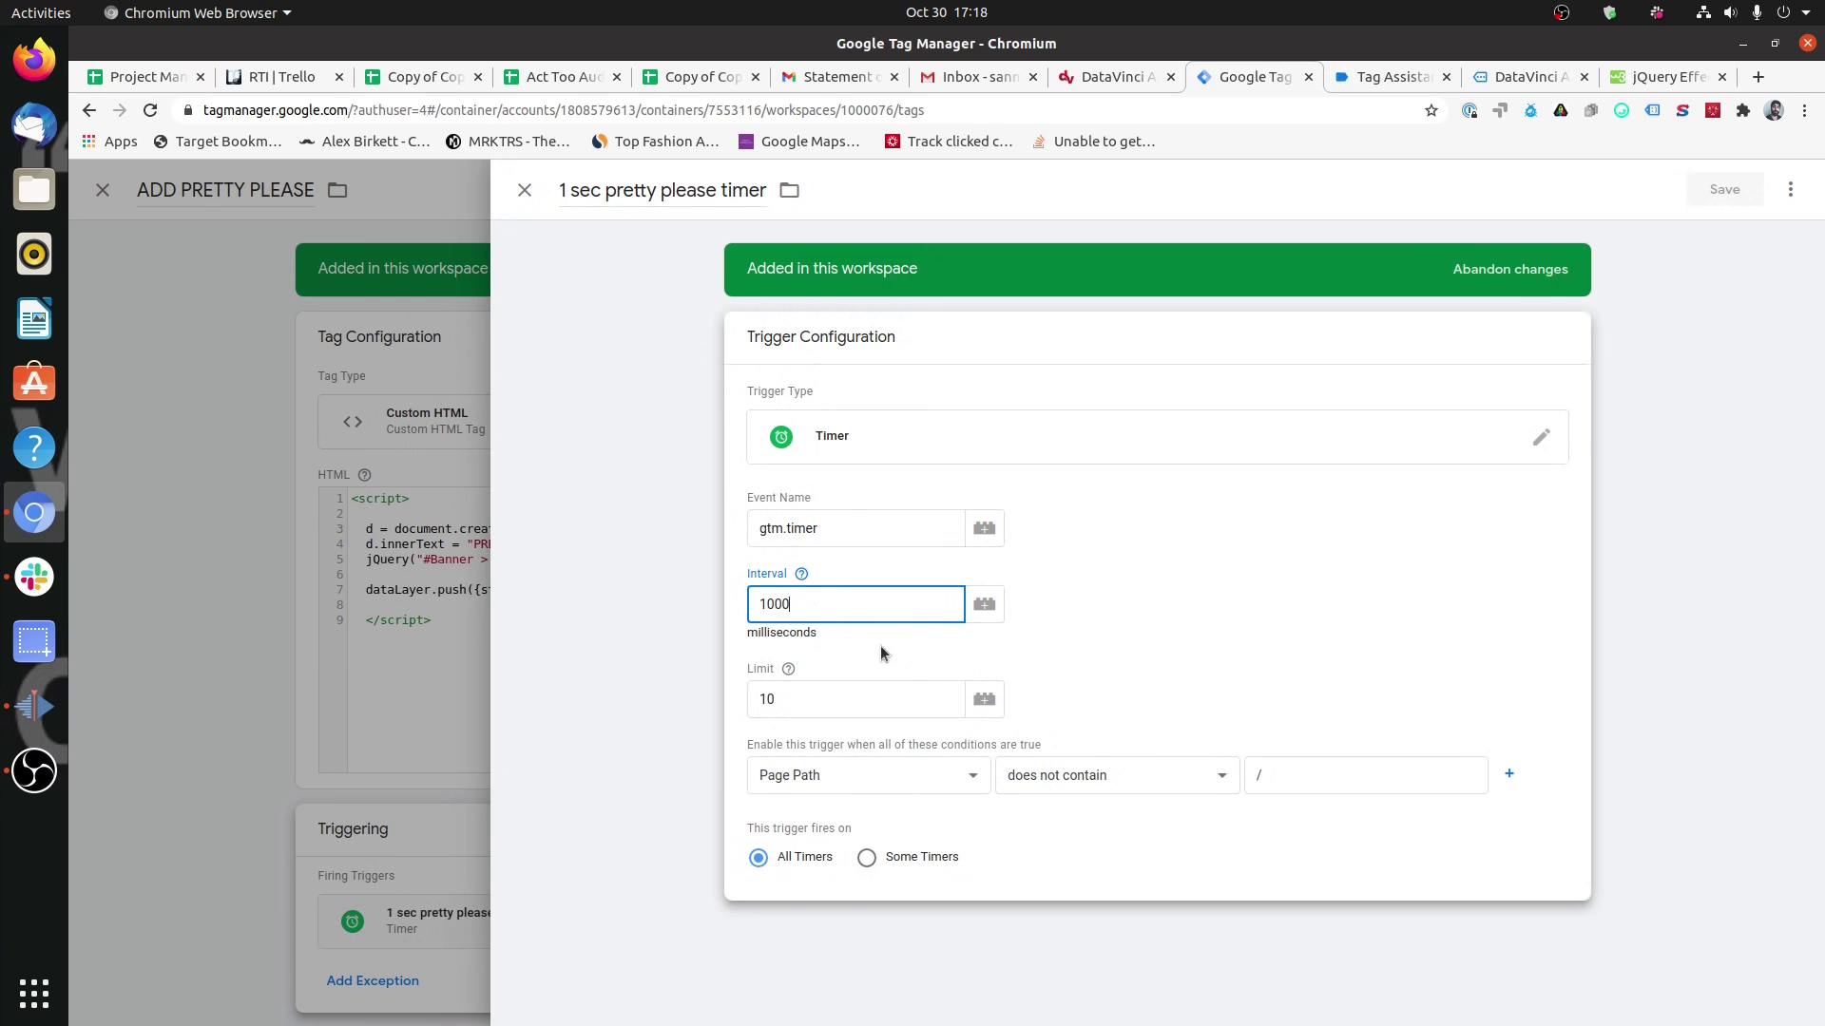
click(787, 668)
Restrict the trigger to Some Timers with the condition "test - DL" contains "yes".
click(866, 858)
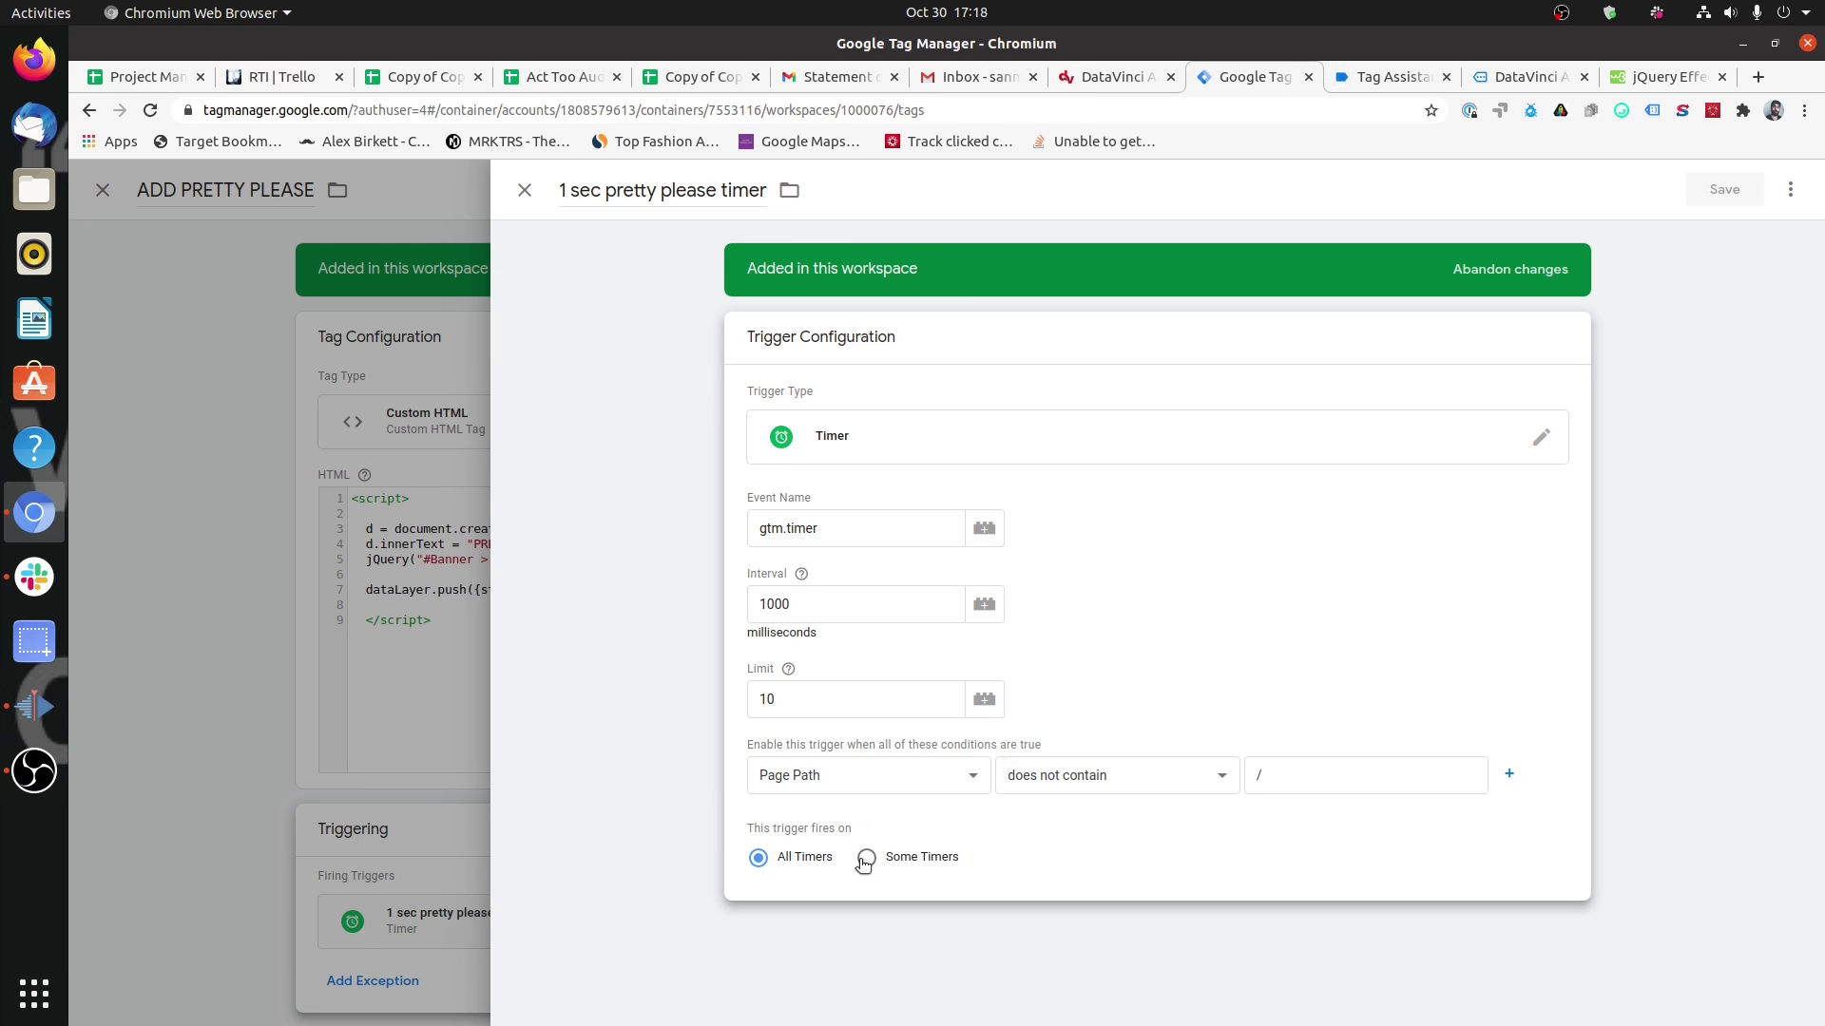
click(918, 936)
scroll(888, 745, down, 4)
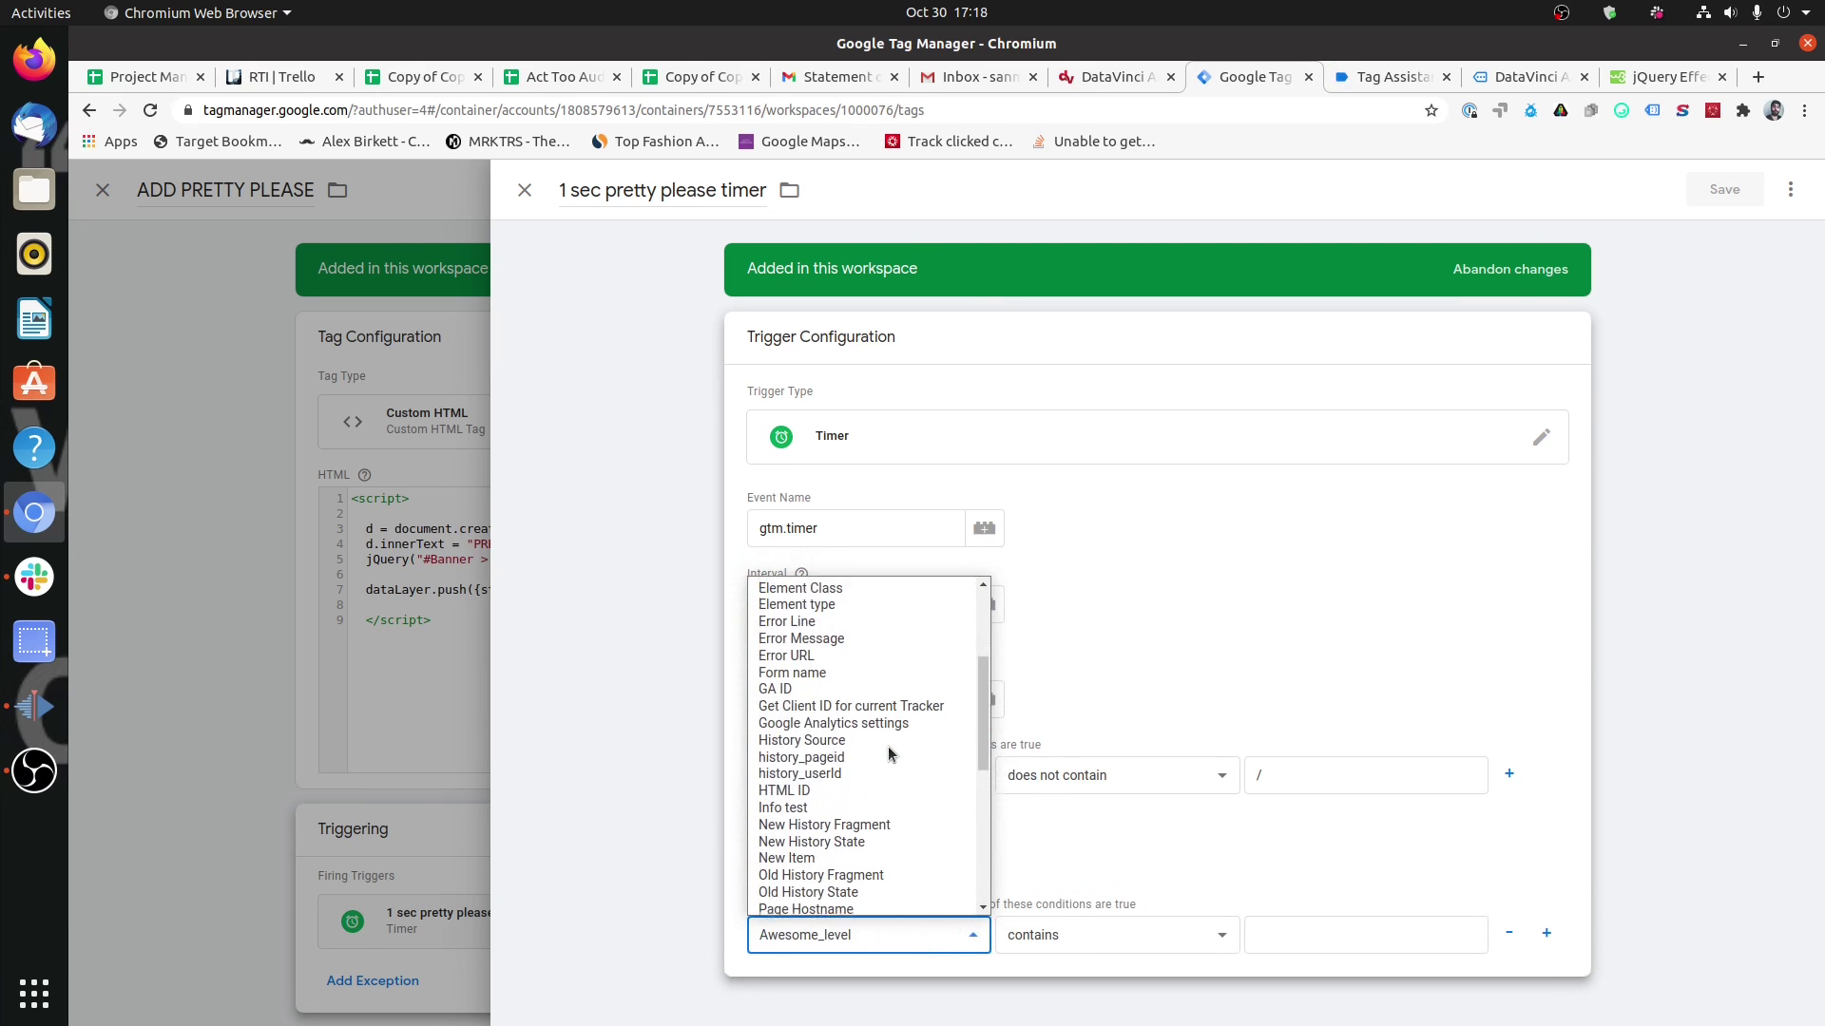
scroll(847, 801, down, 5)
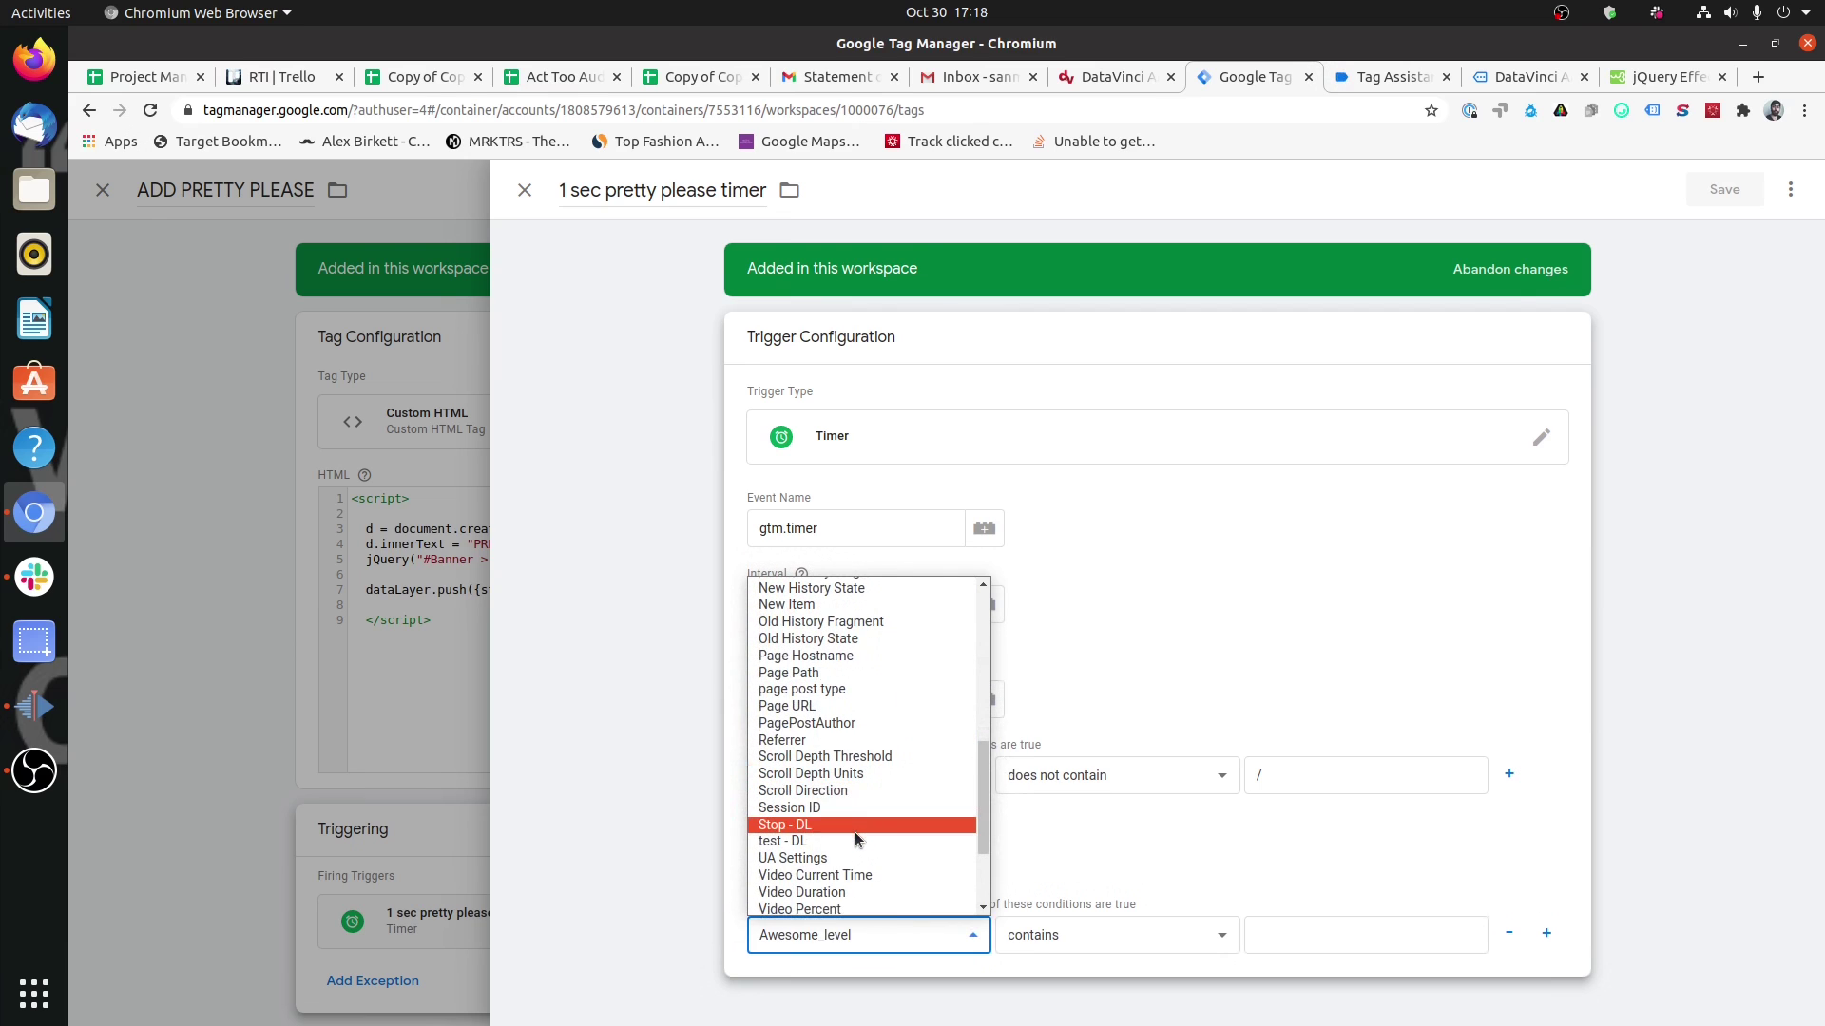
click(863, 840)
click(1343, 946)
text(yes)
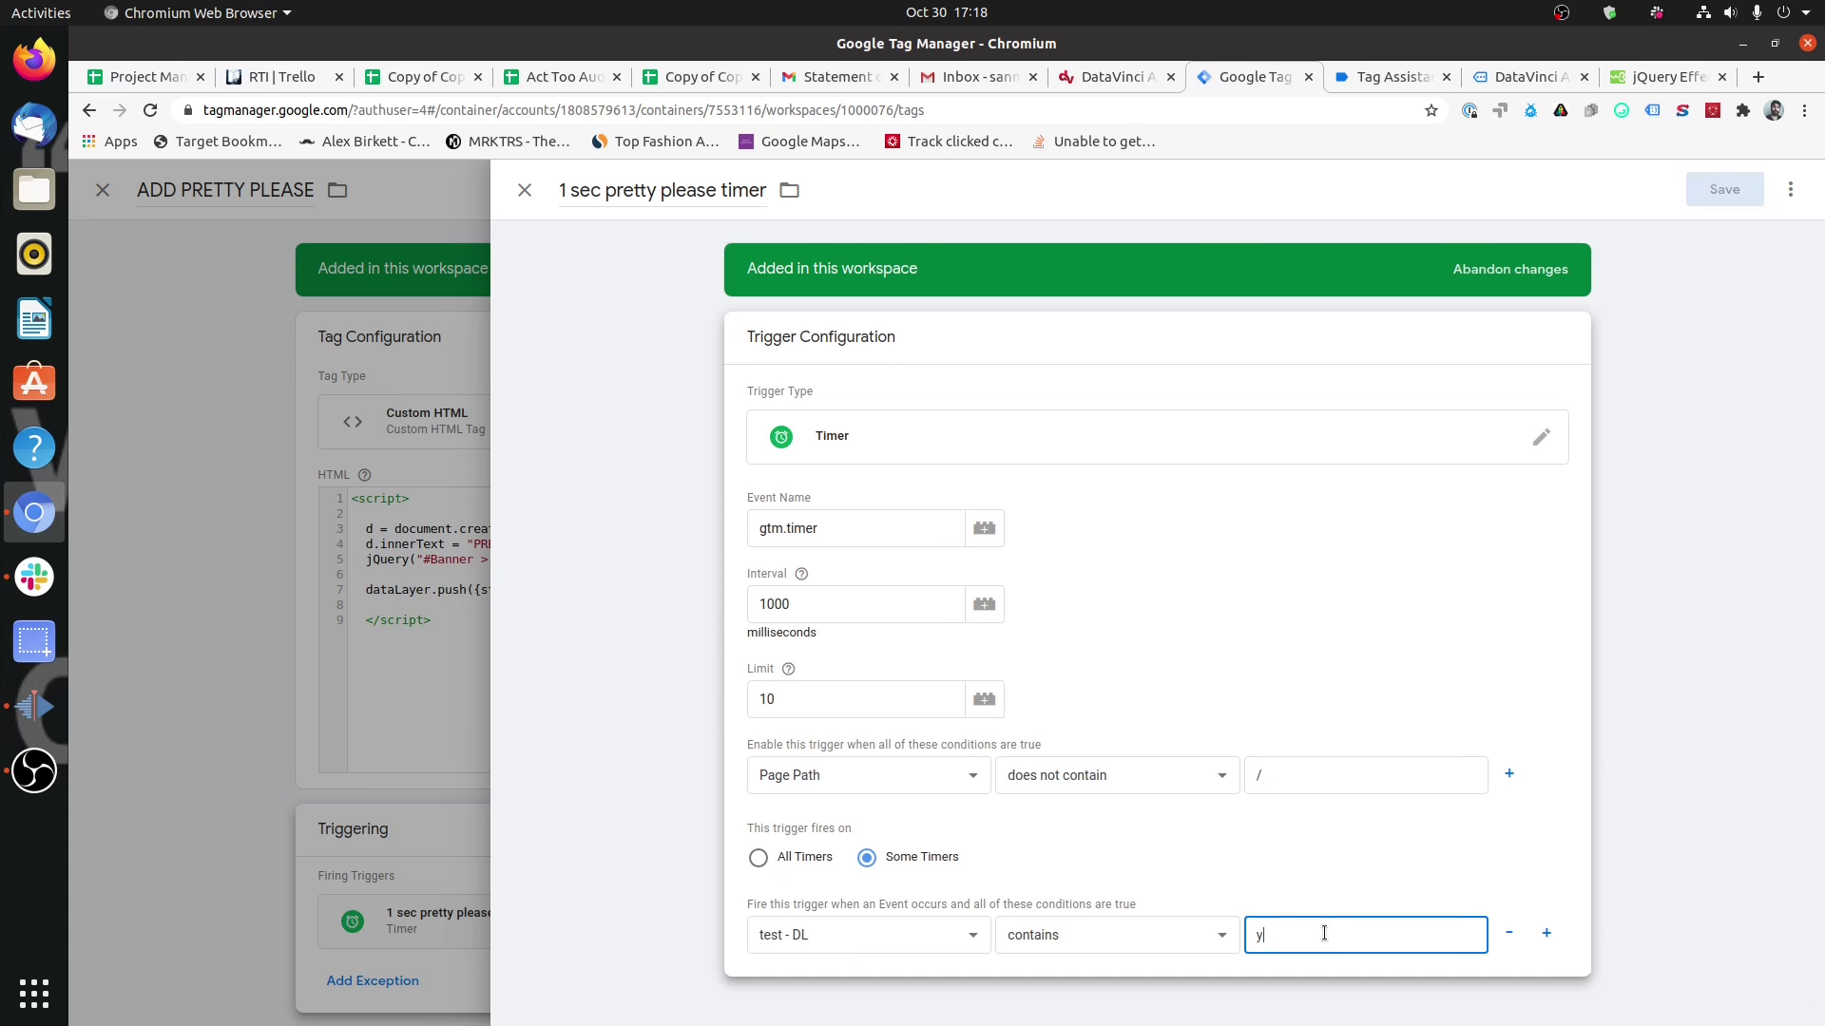
Add a second firing condition, "Stop - DL" does not contain "yes", and save the trigger.
click(1547, 934)
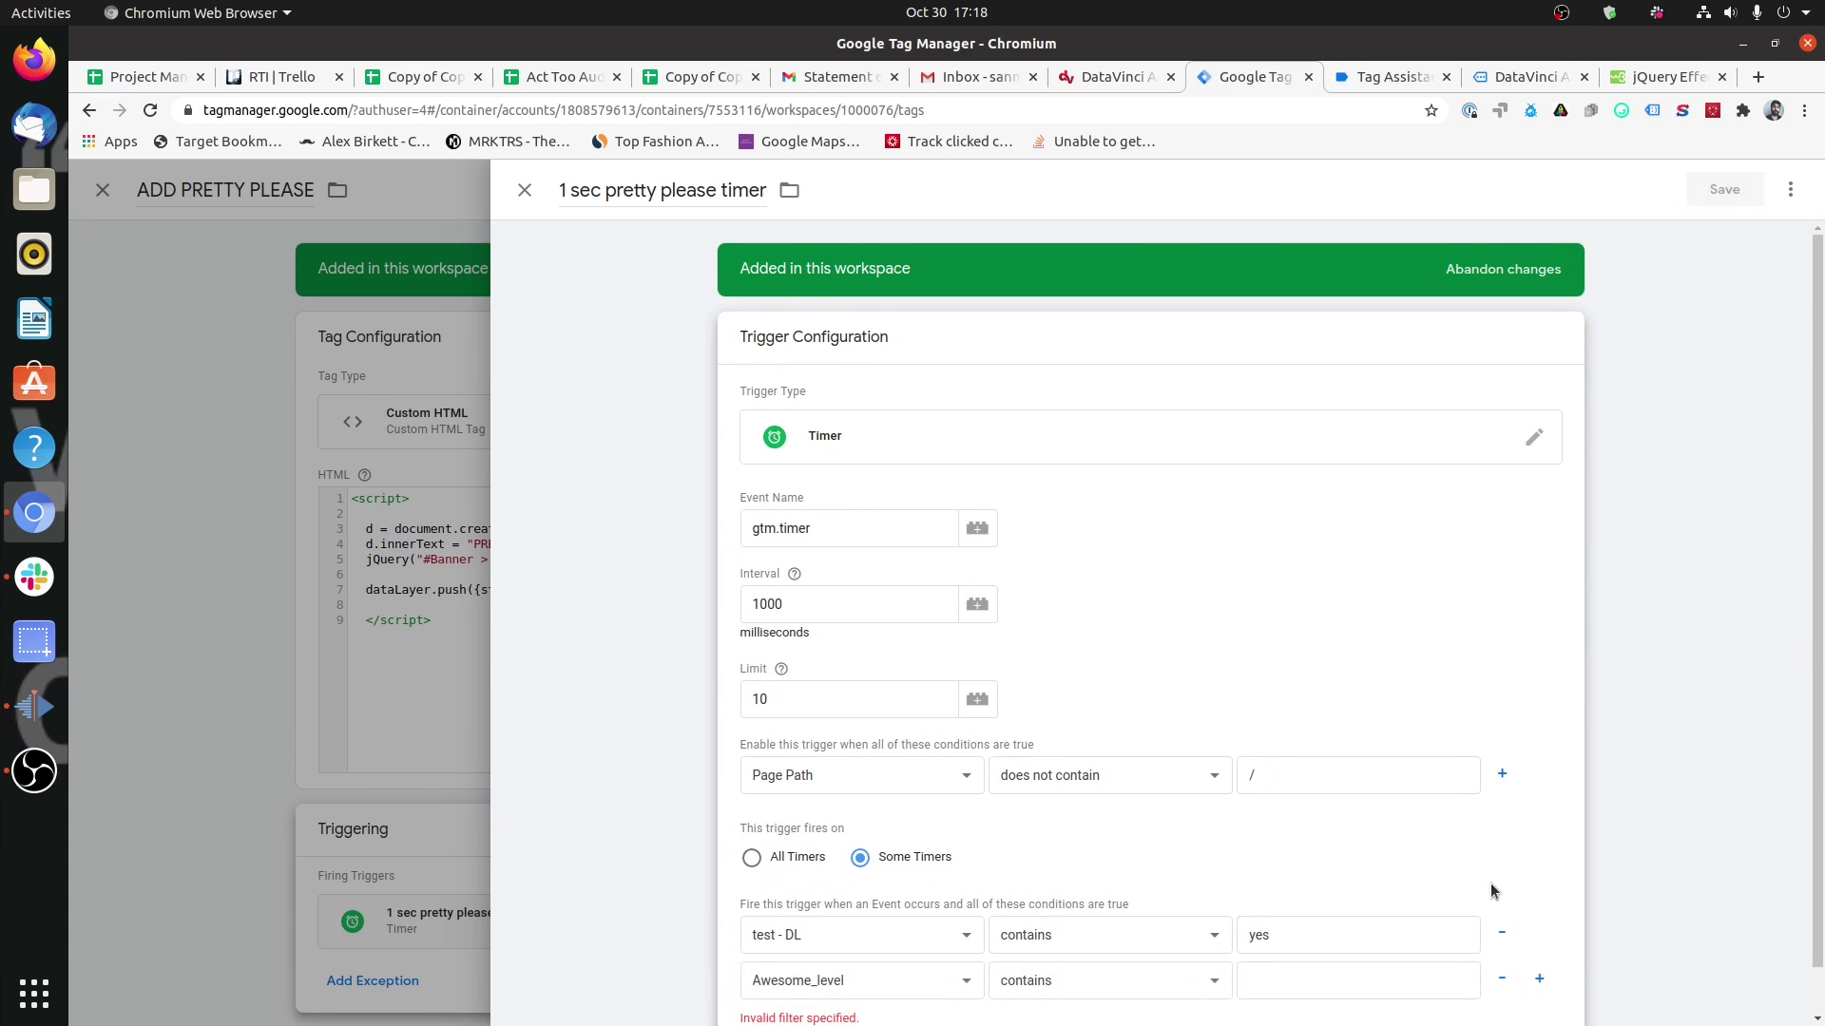
scroll(1046, 745, down, 1)
click(961, 922)
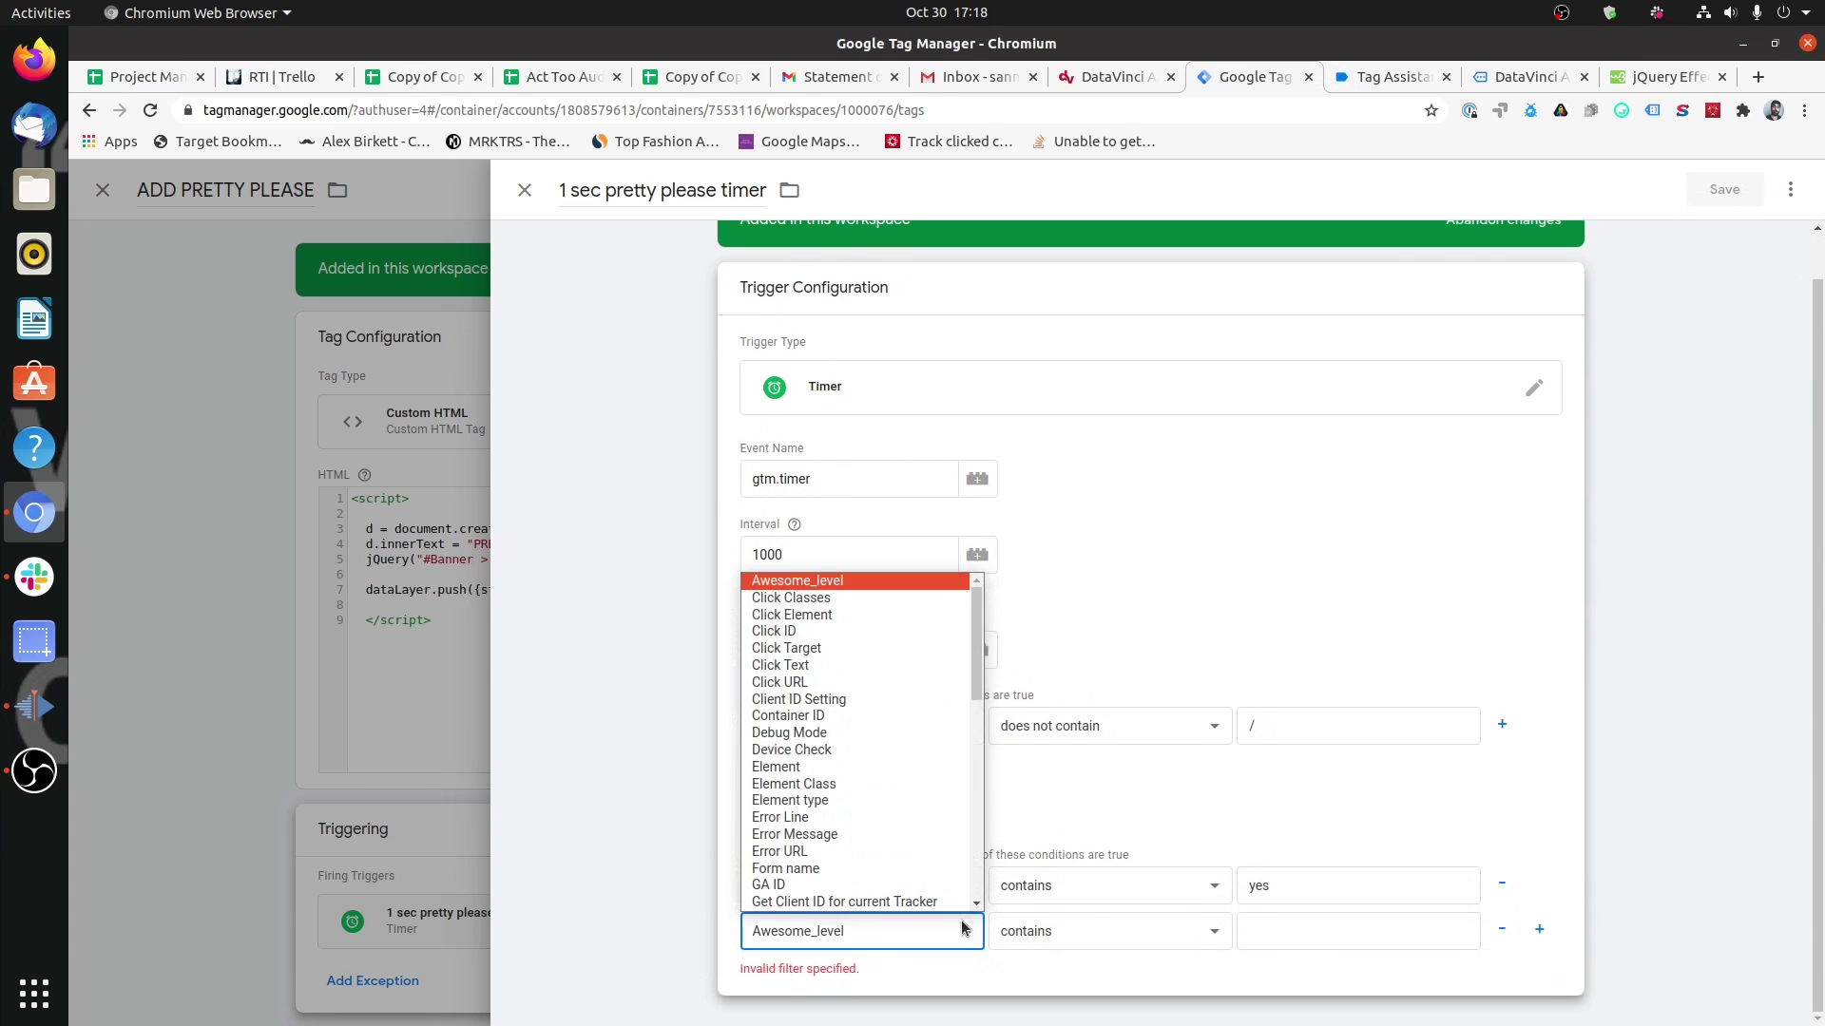
scroll(903, 714, down, 6)
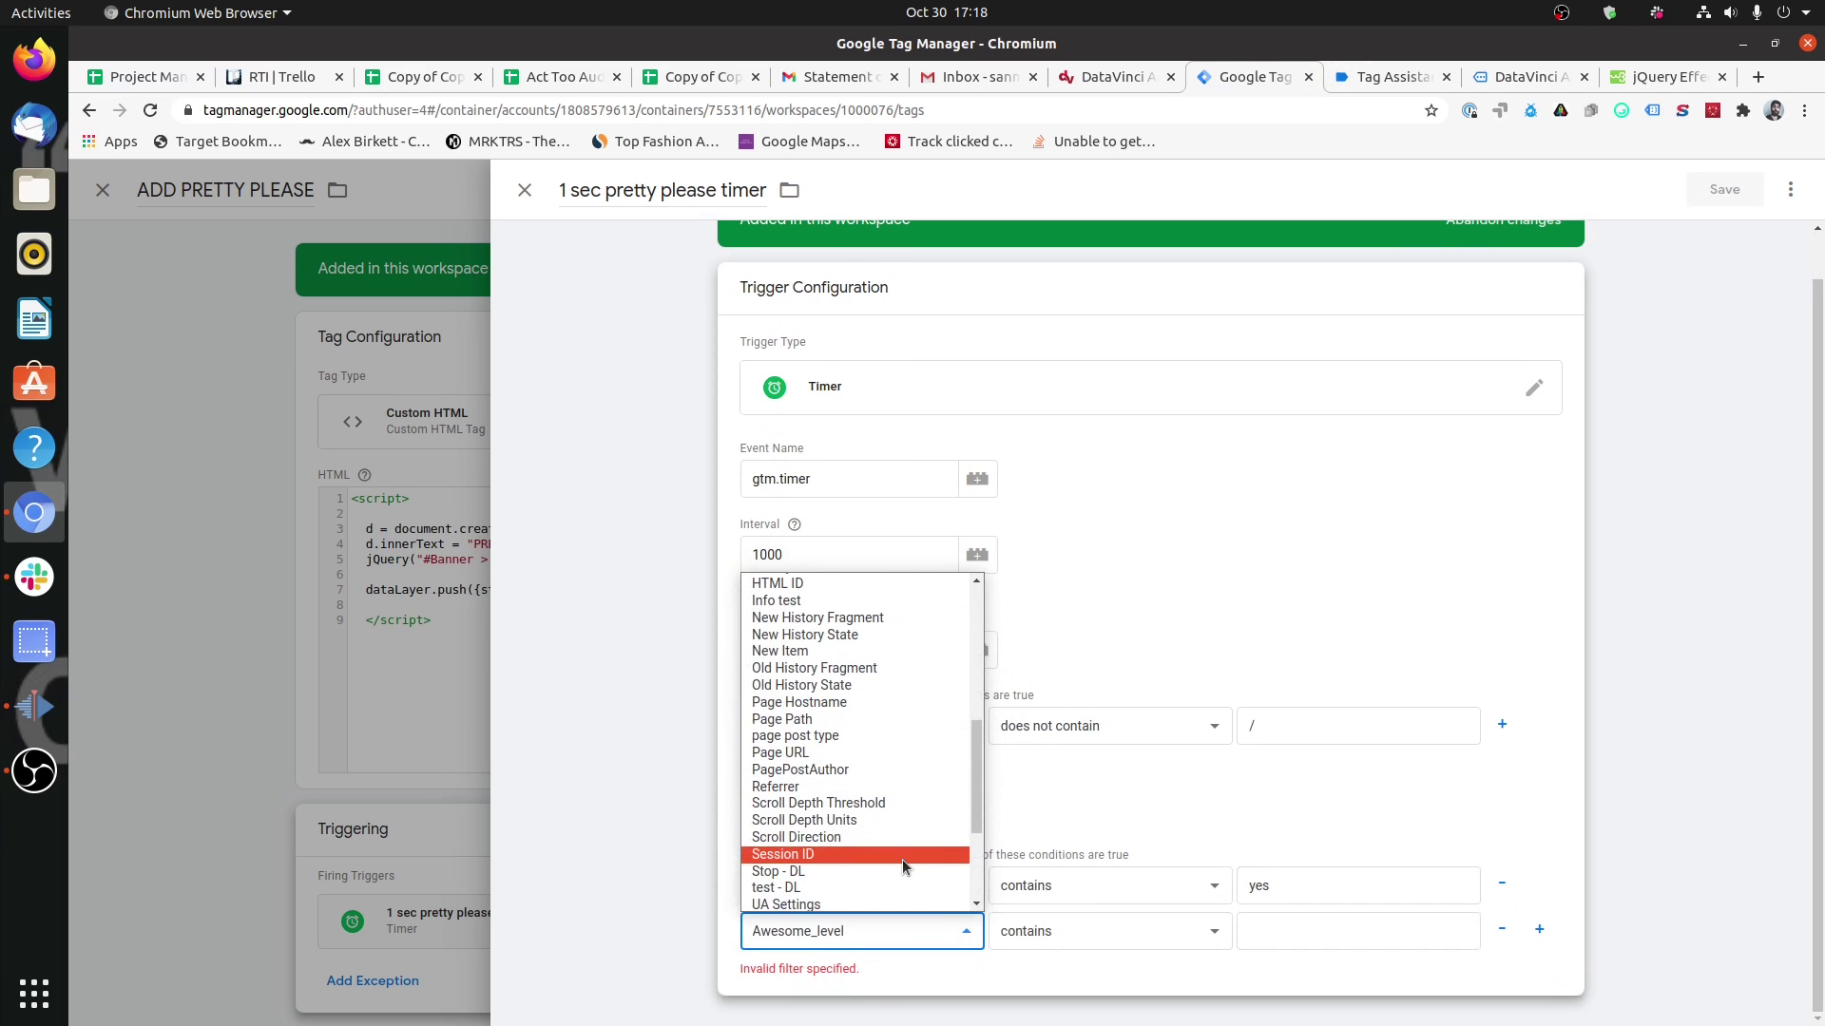
click(906, 871)
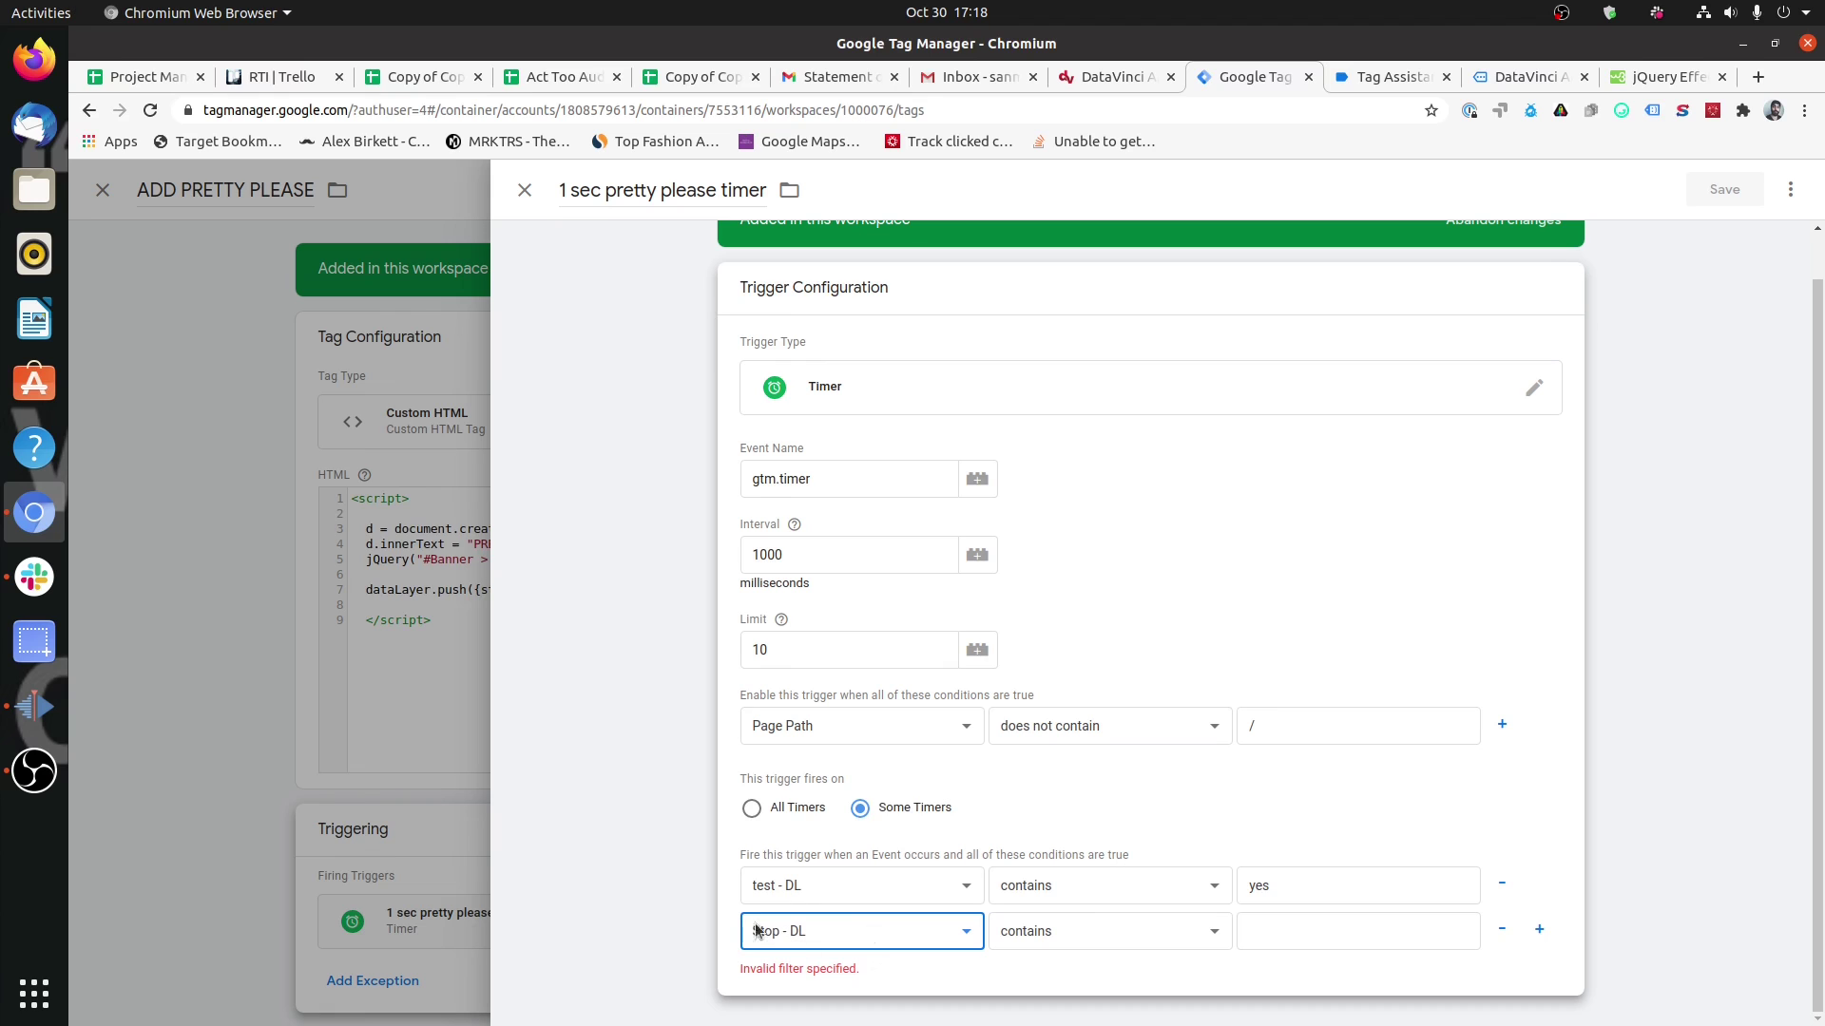
click(1225, 933)
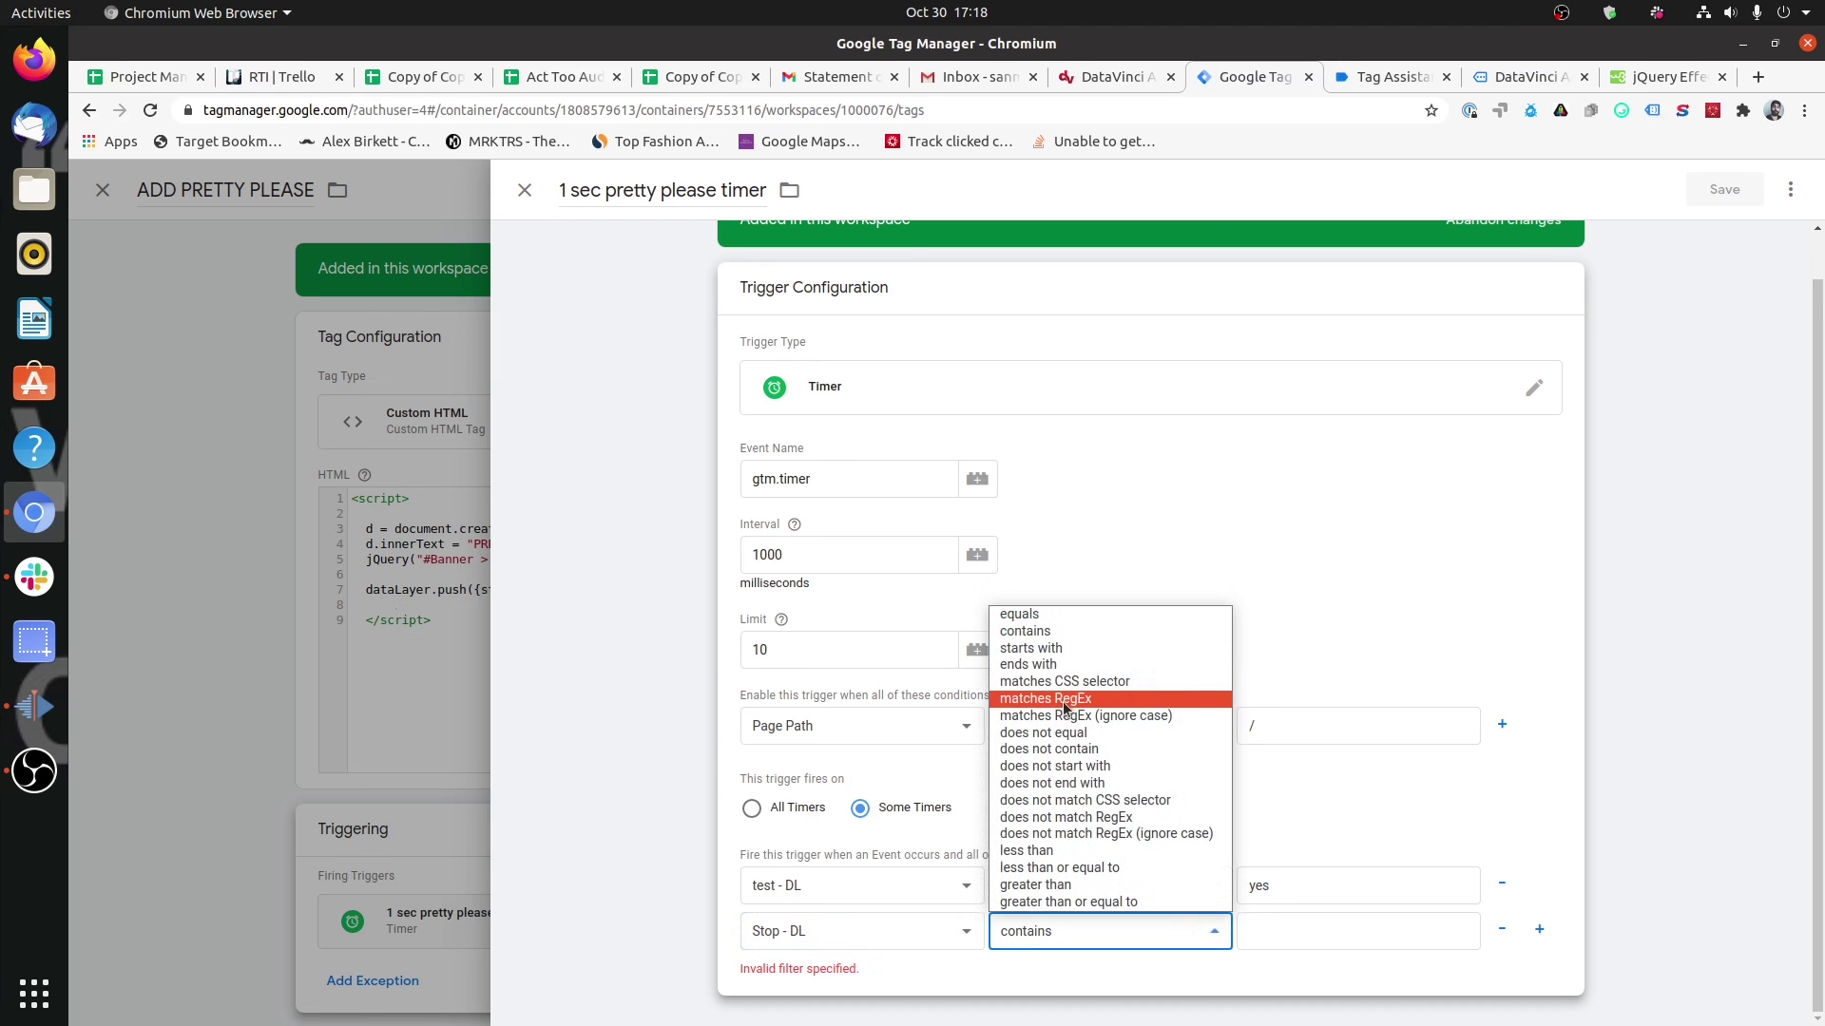
click(1174, 749)
click(1277, 934)
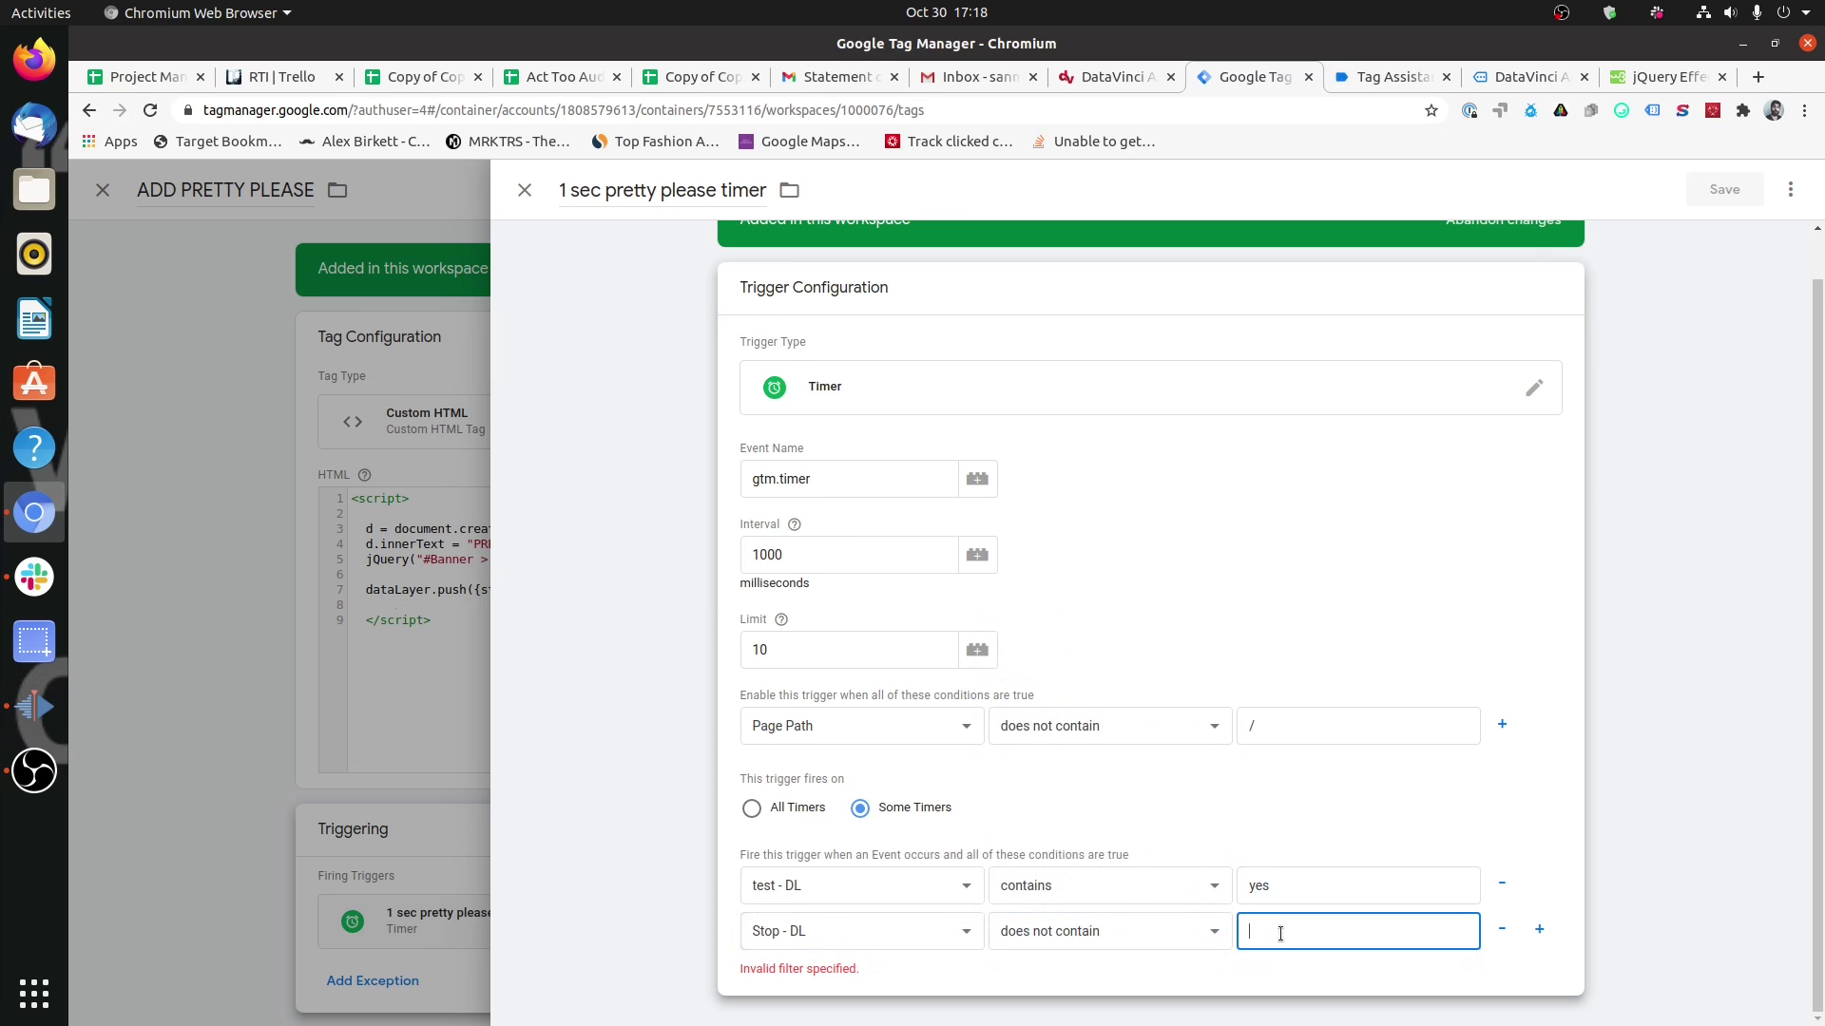
text(yes)
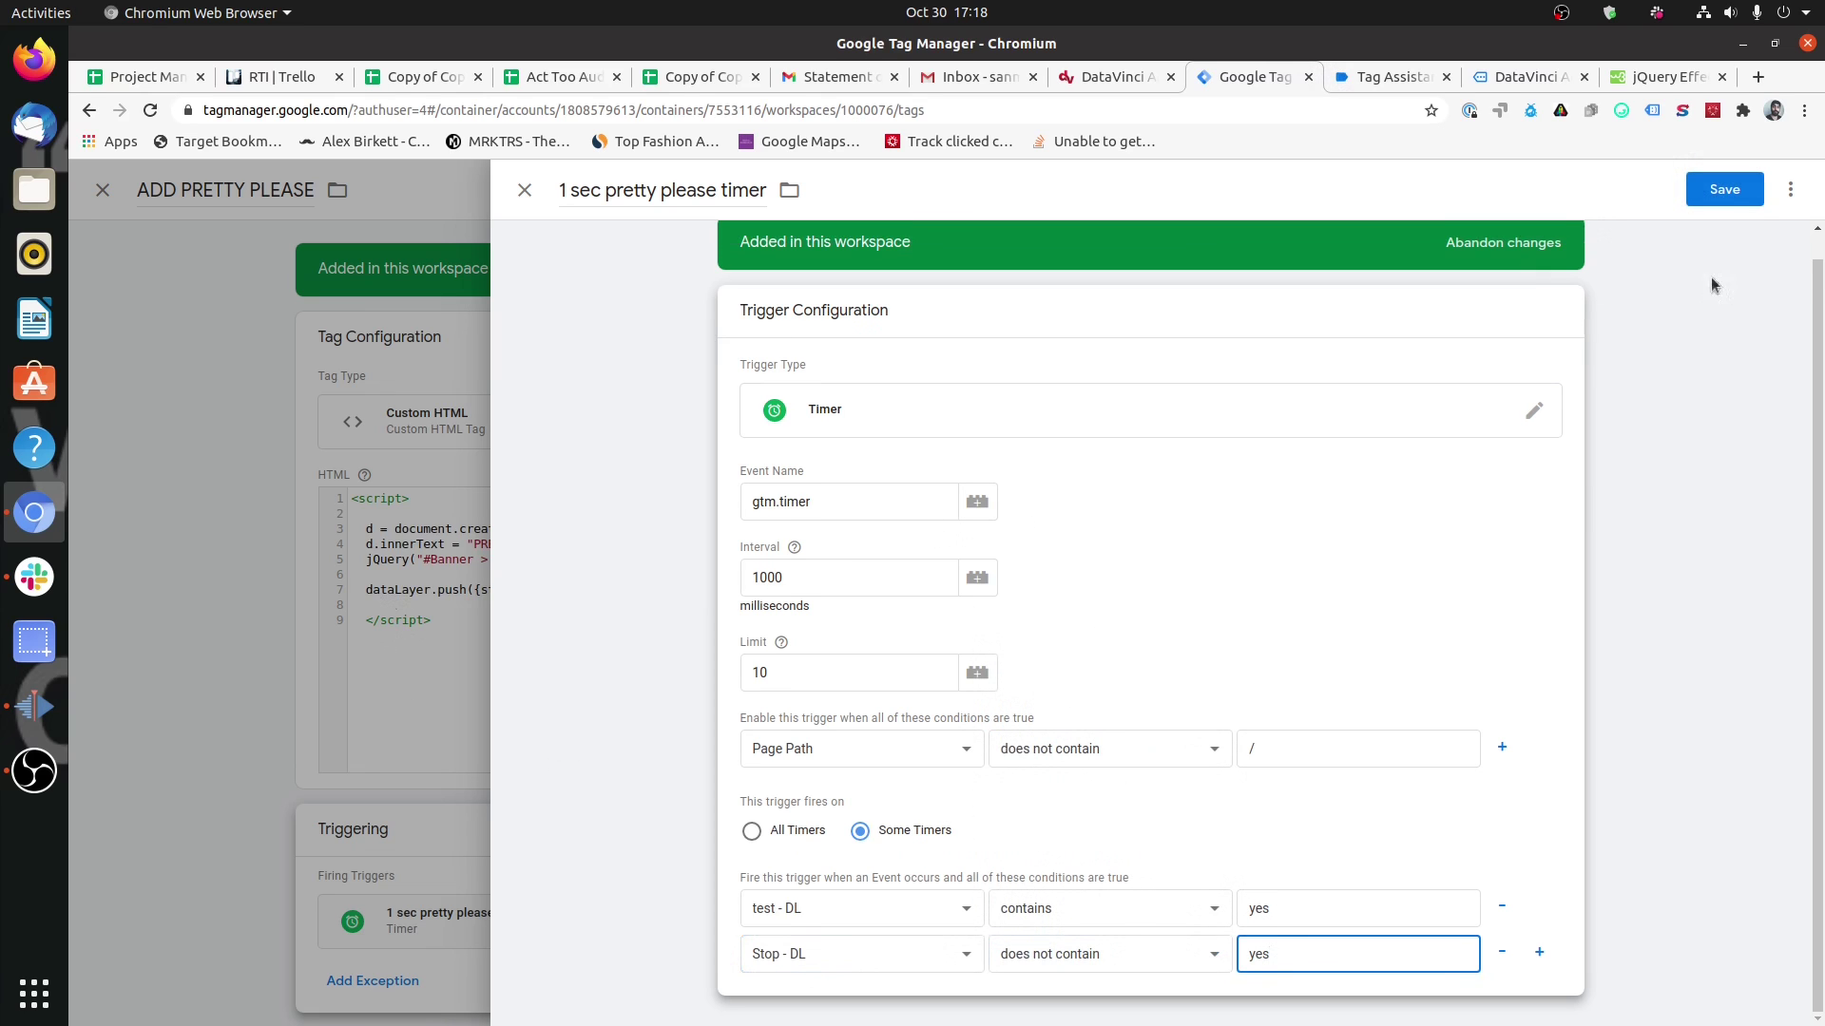
click(1711, 198)
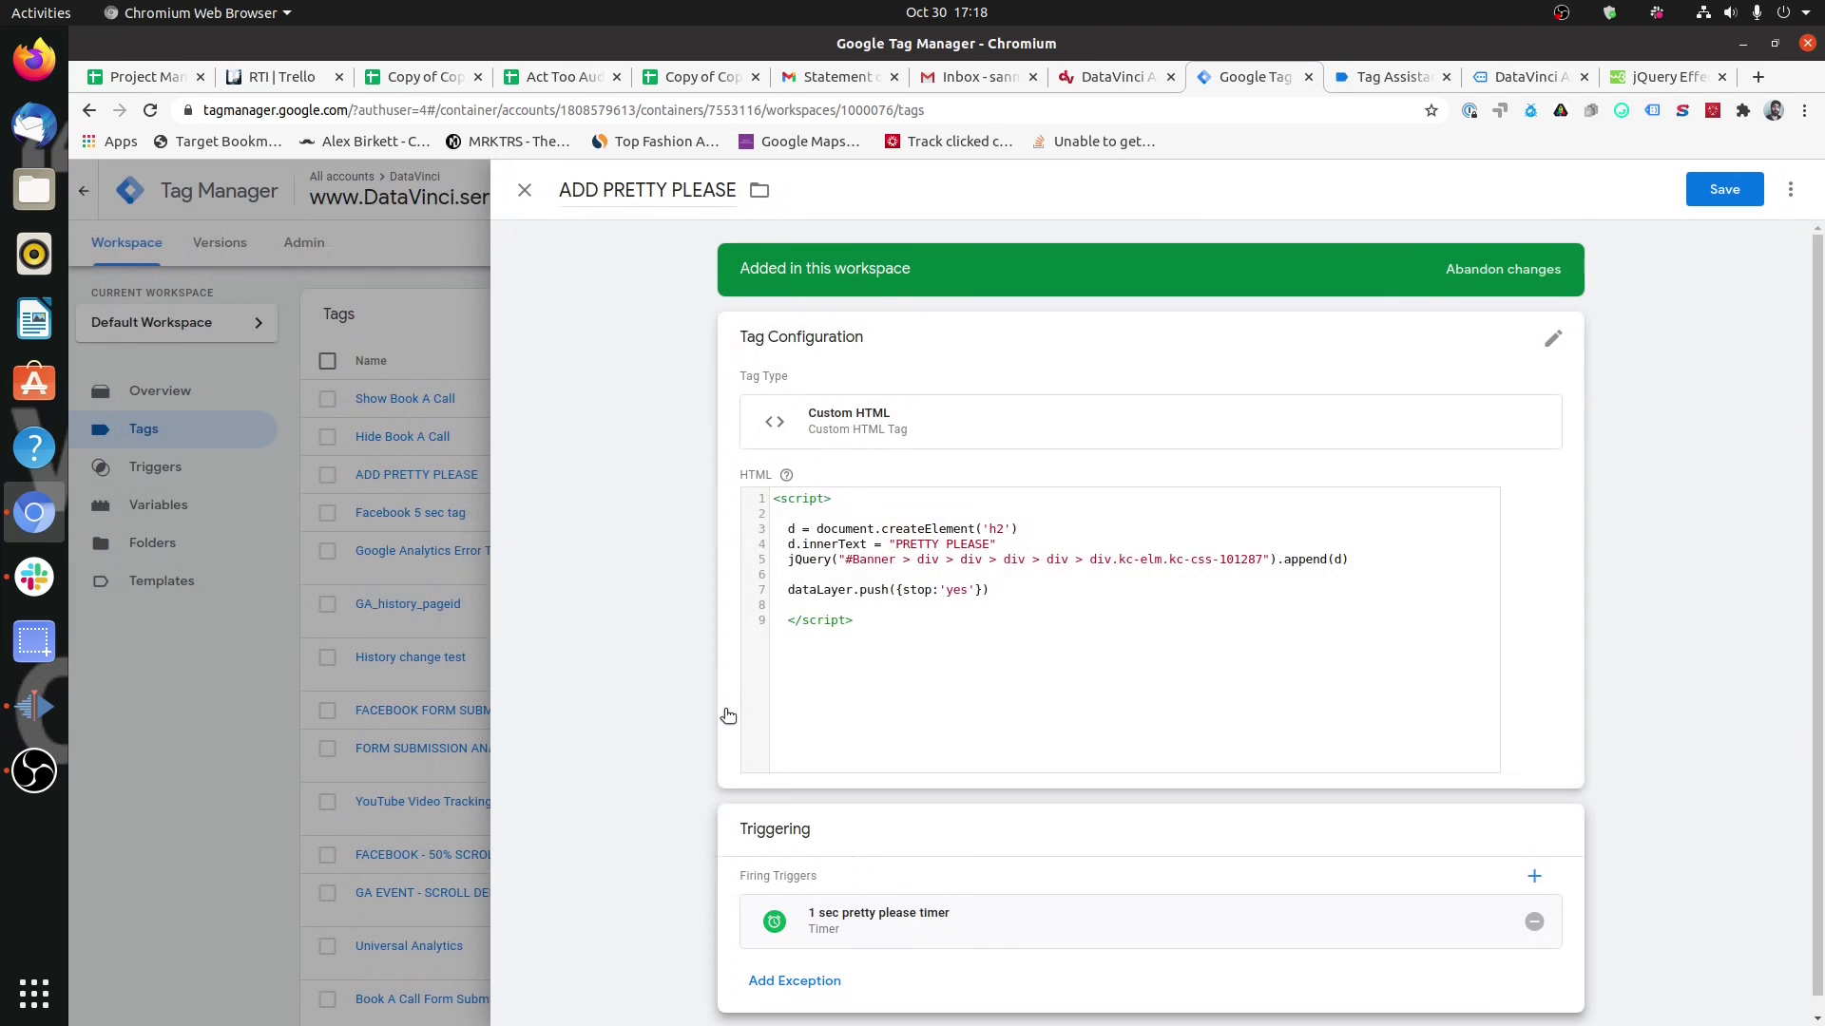
Save the "ADD PRETTY PLEASE" tag with its timer trigger.
click(1734, 187)
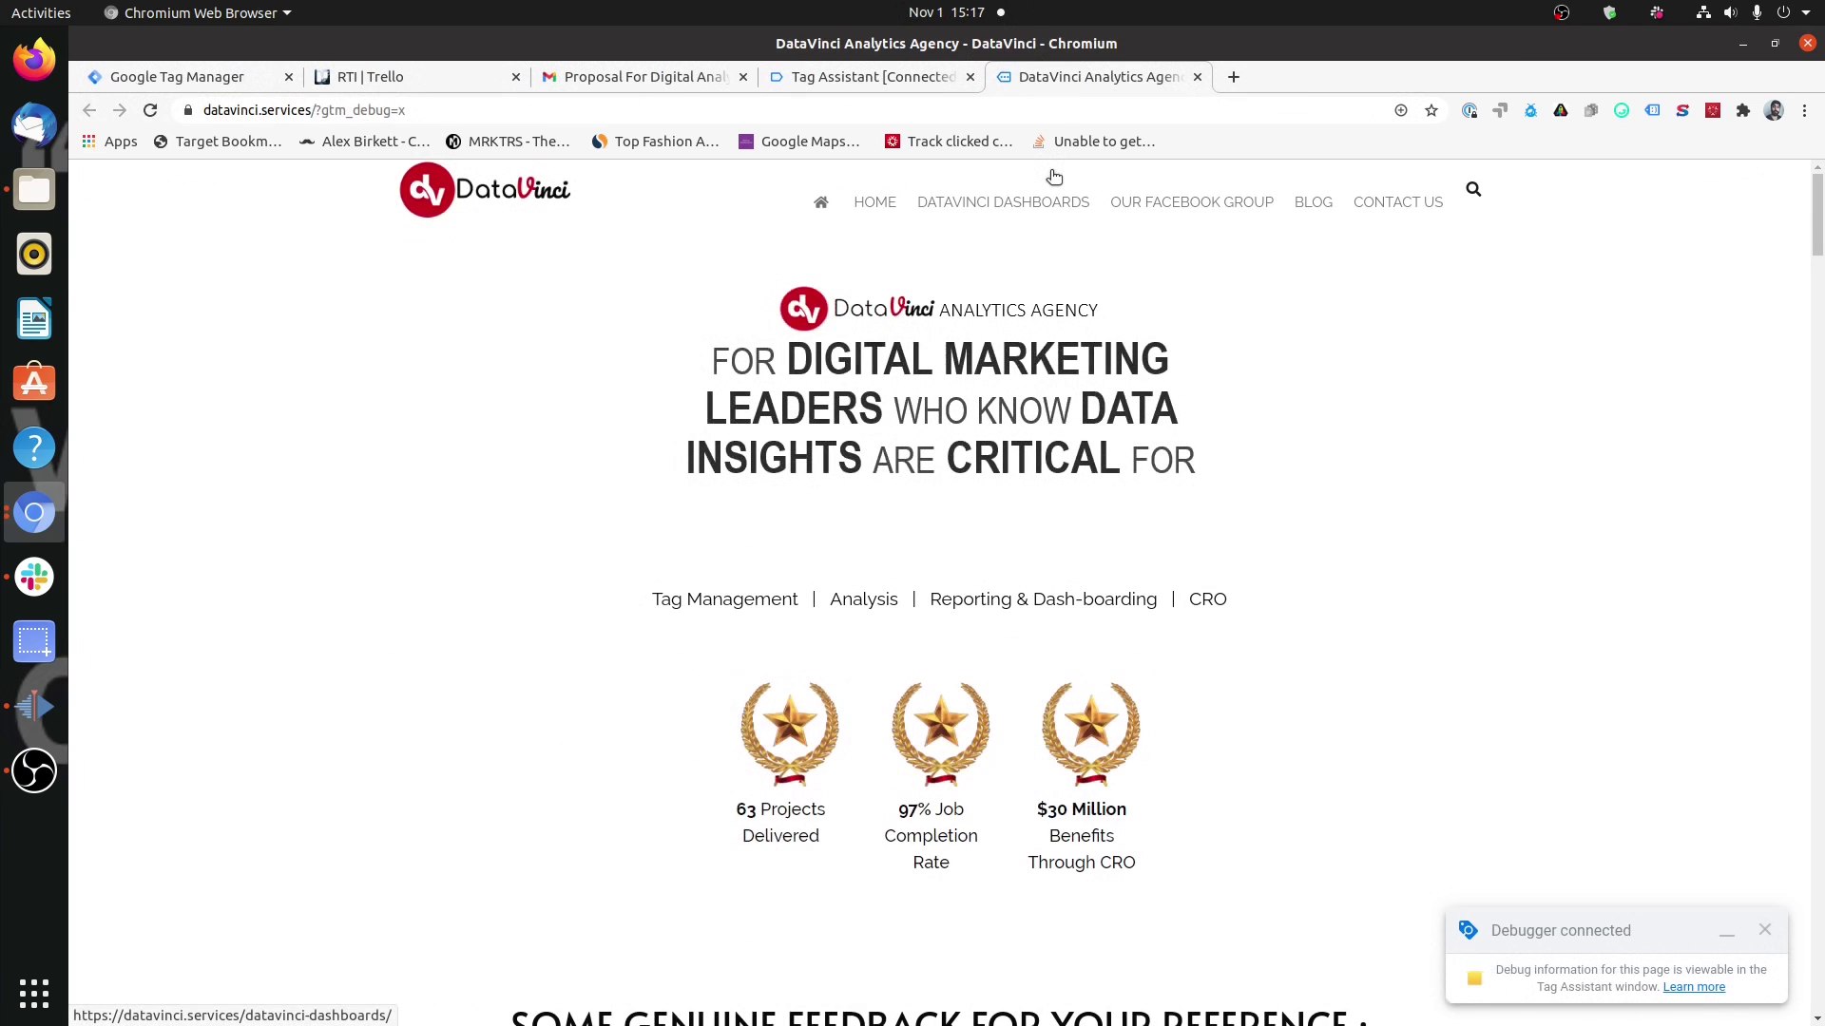
Open the browser console on the previewed DataVinci site, clear it, and enter dataLayer.push({test:'yes'}) without running it.
key(ctrl+shift+j)
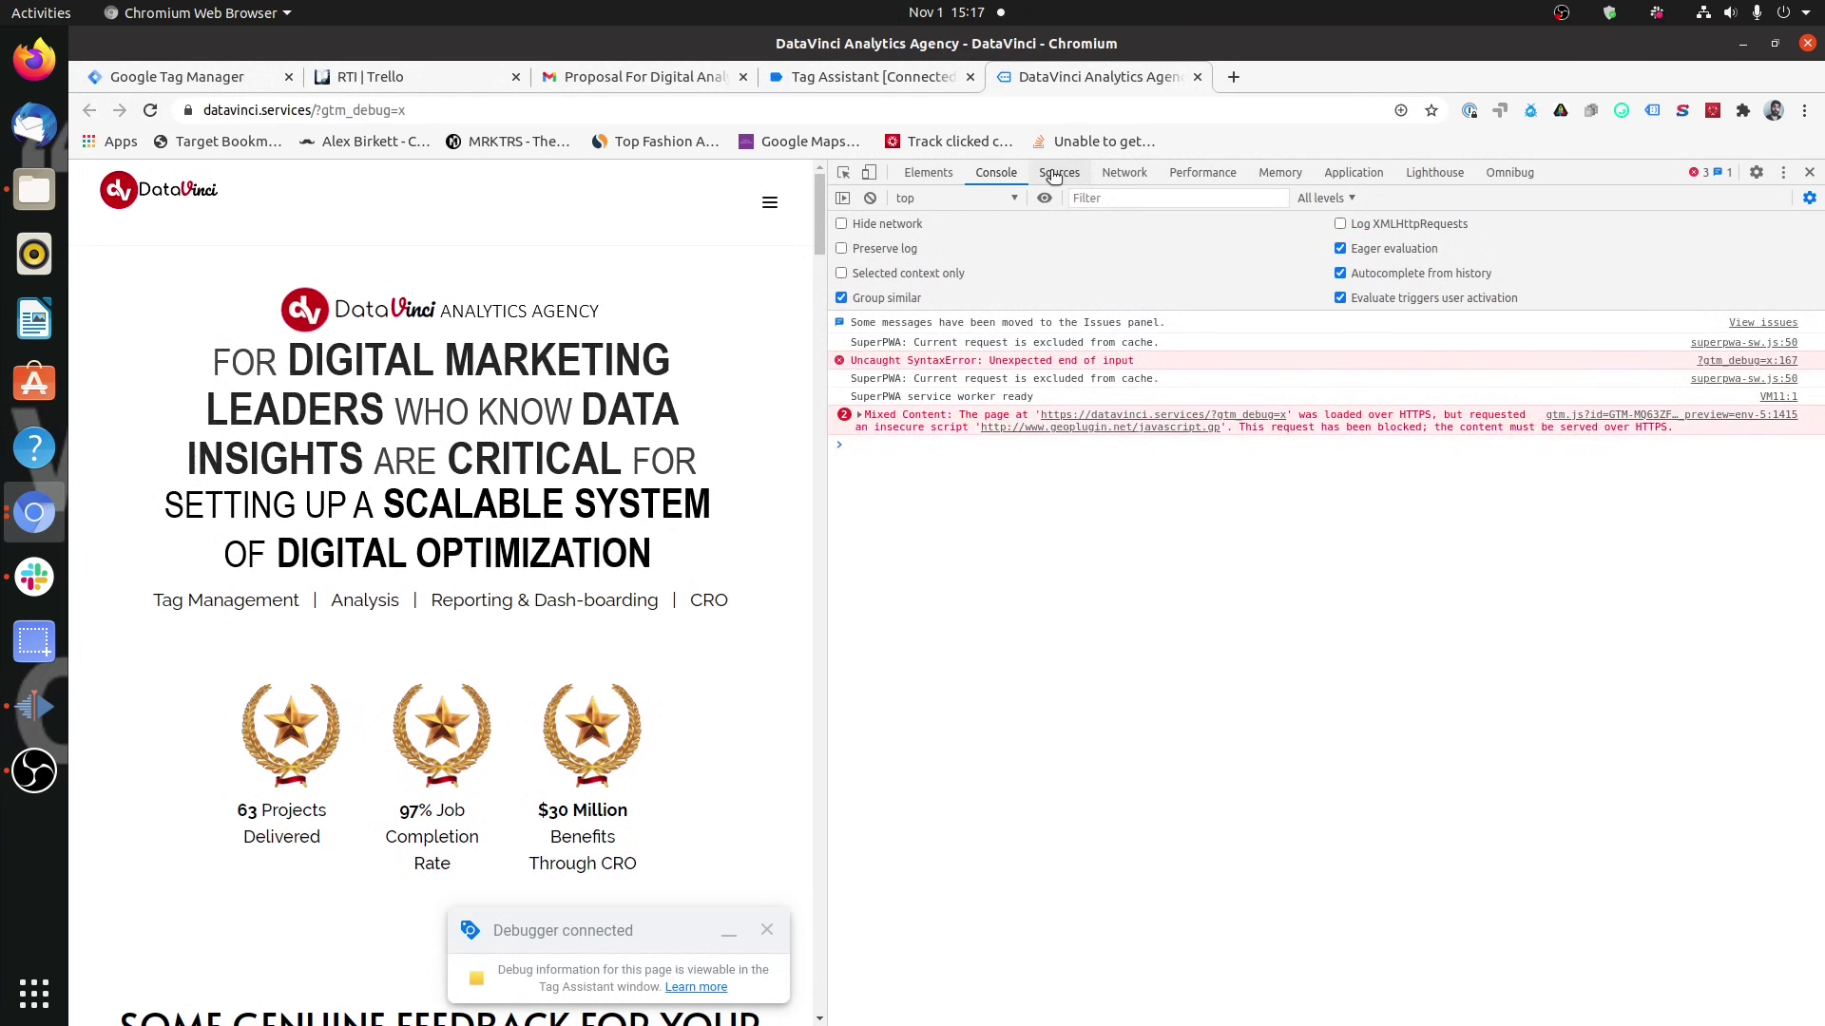
click(870, 199)
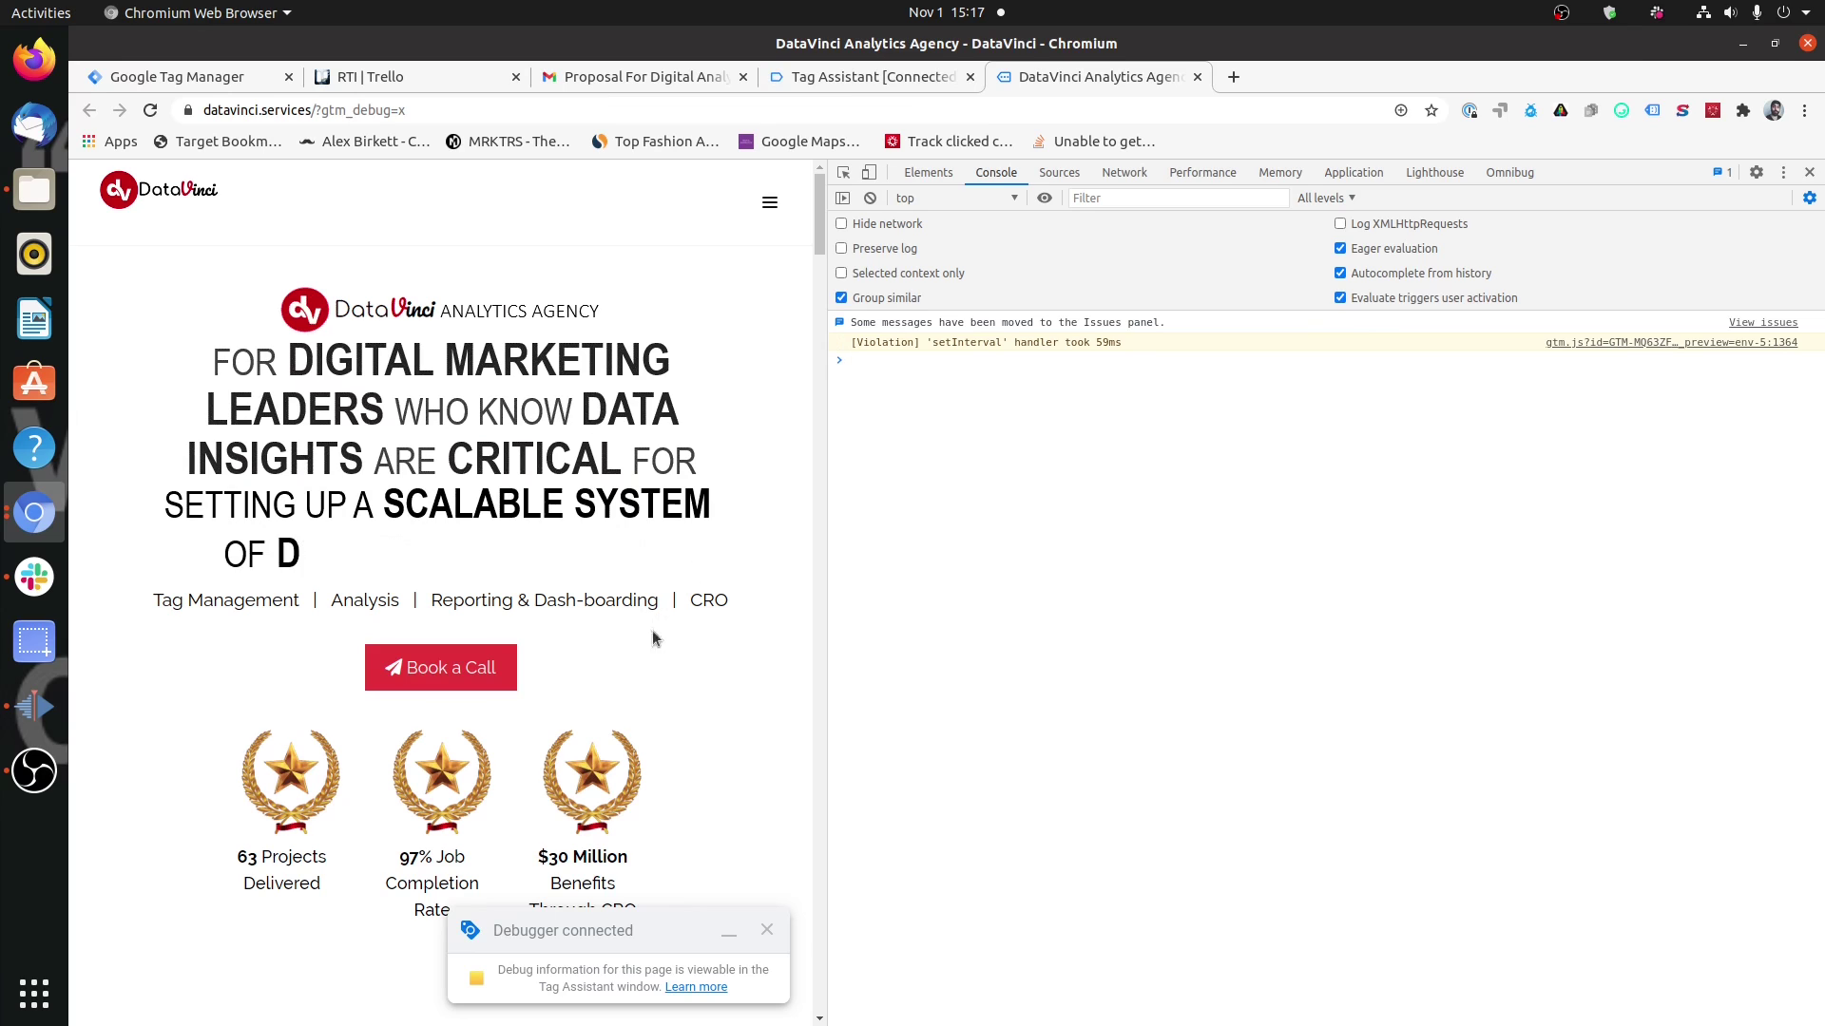
key(Up)
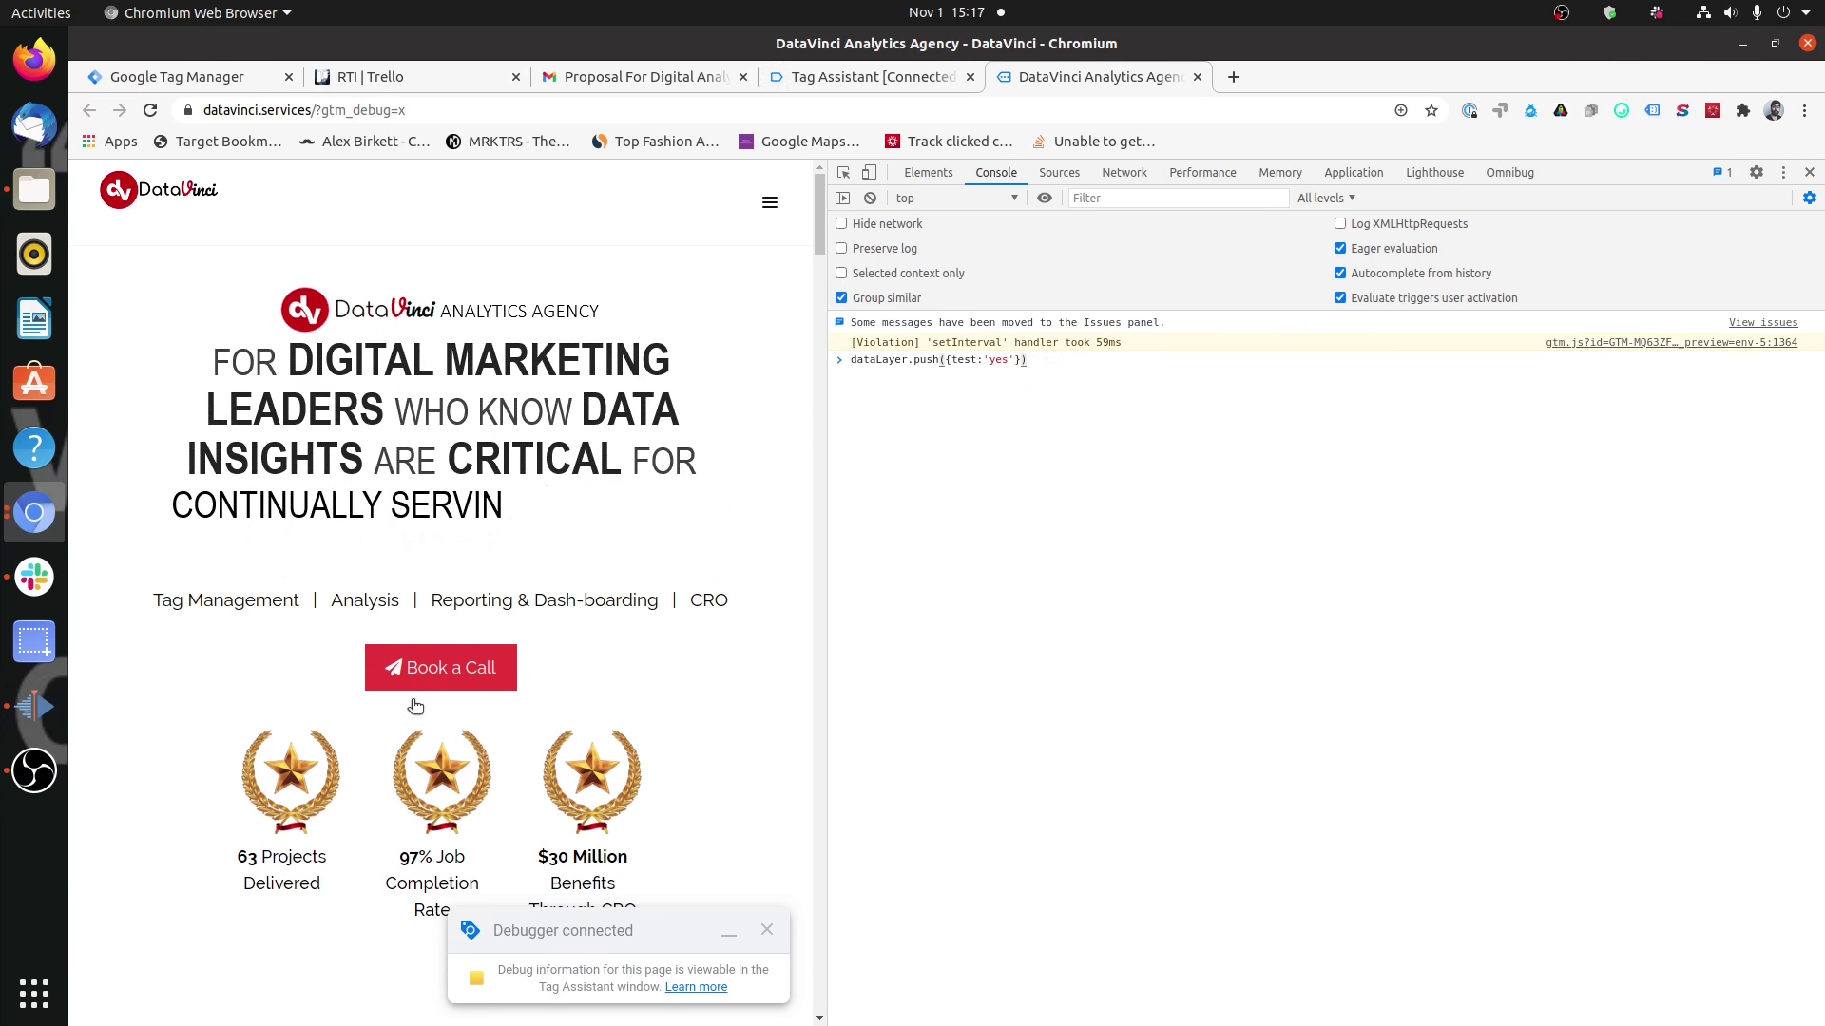
Switch to Tag Assistant and examine which tags fired on the individual Timer events.
click(872, 76)
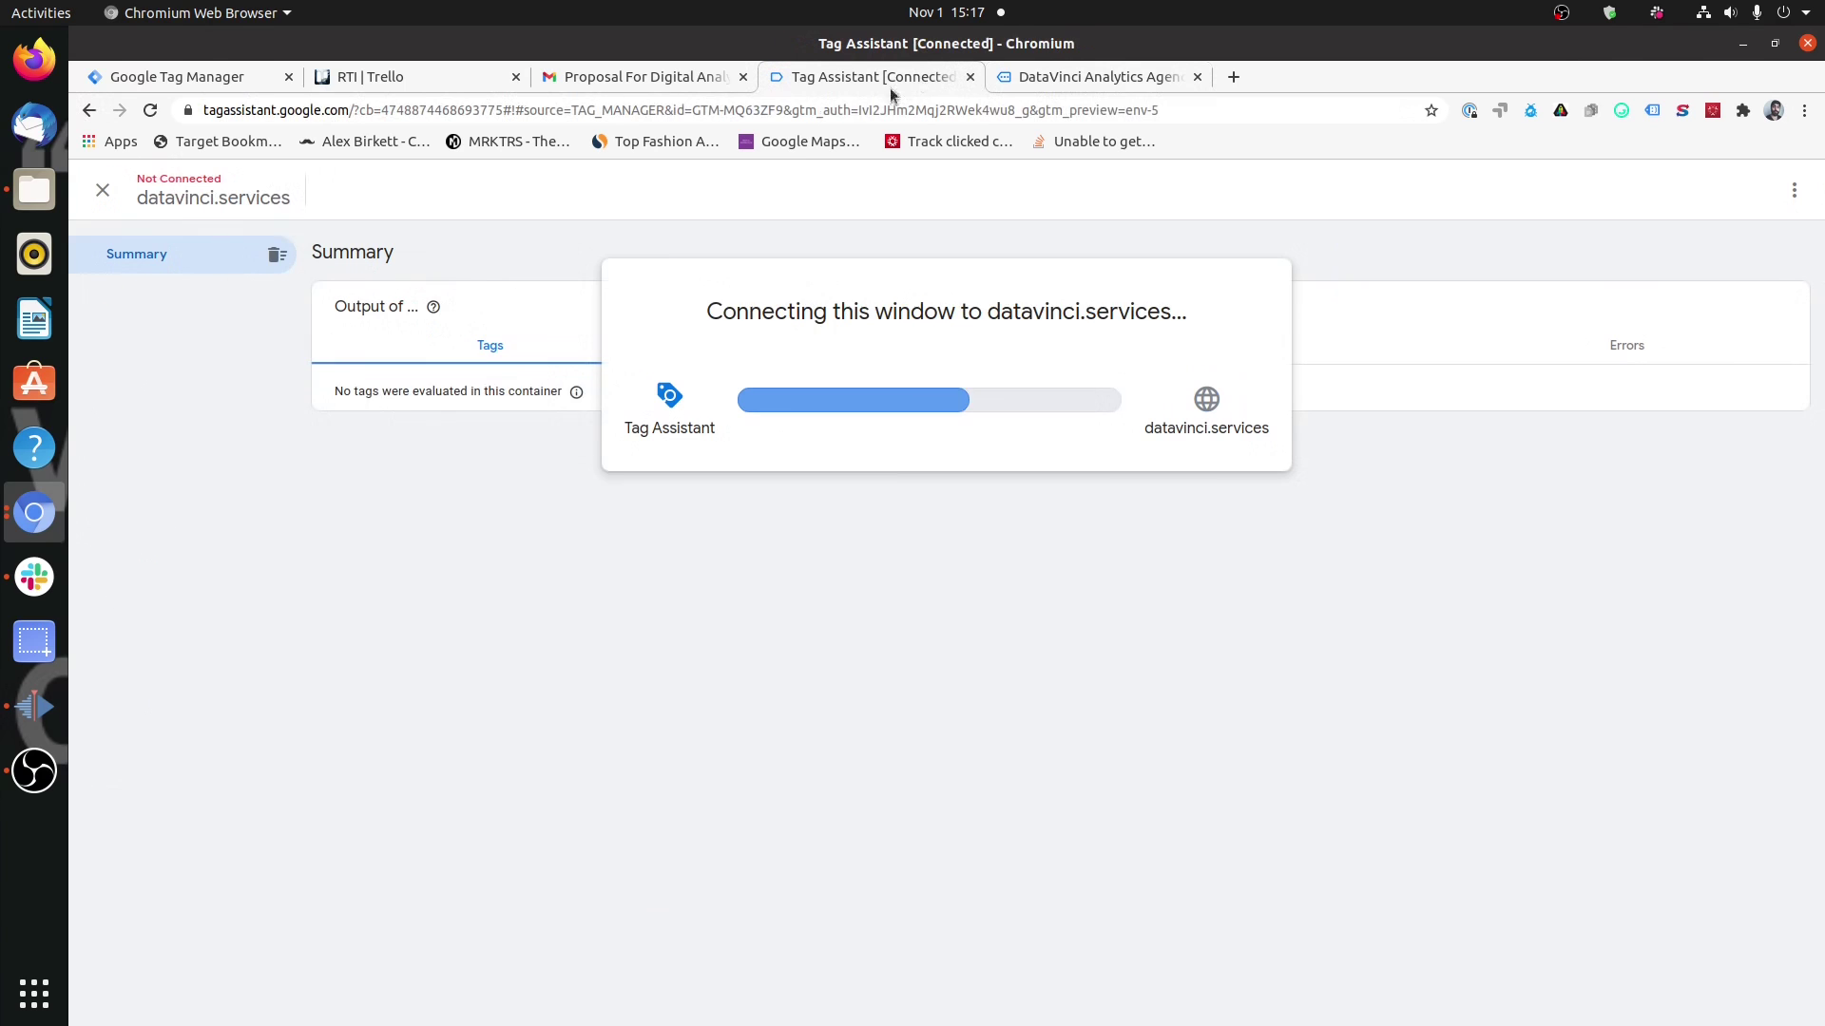
click(966, 530)
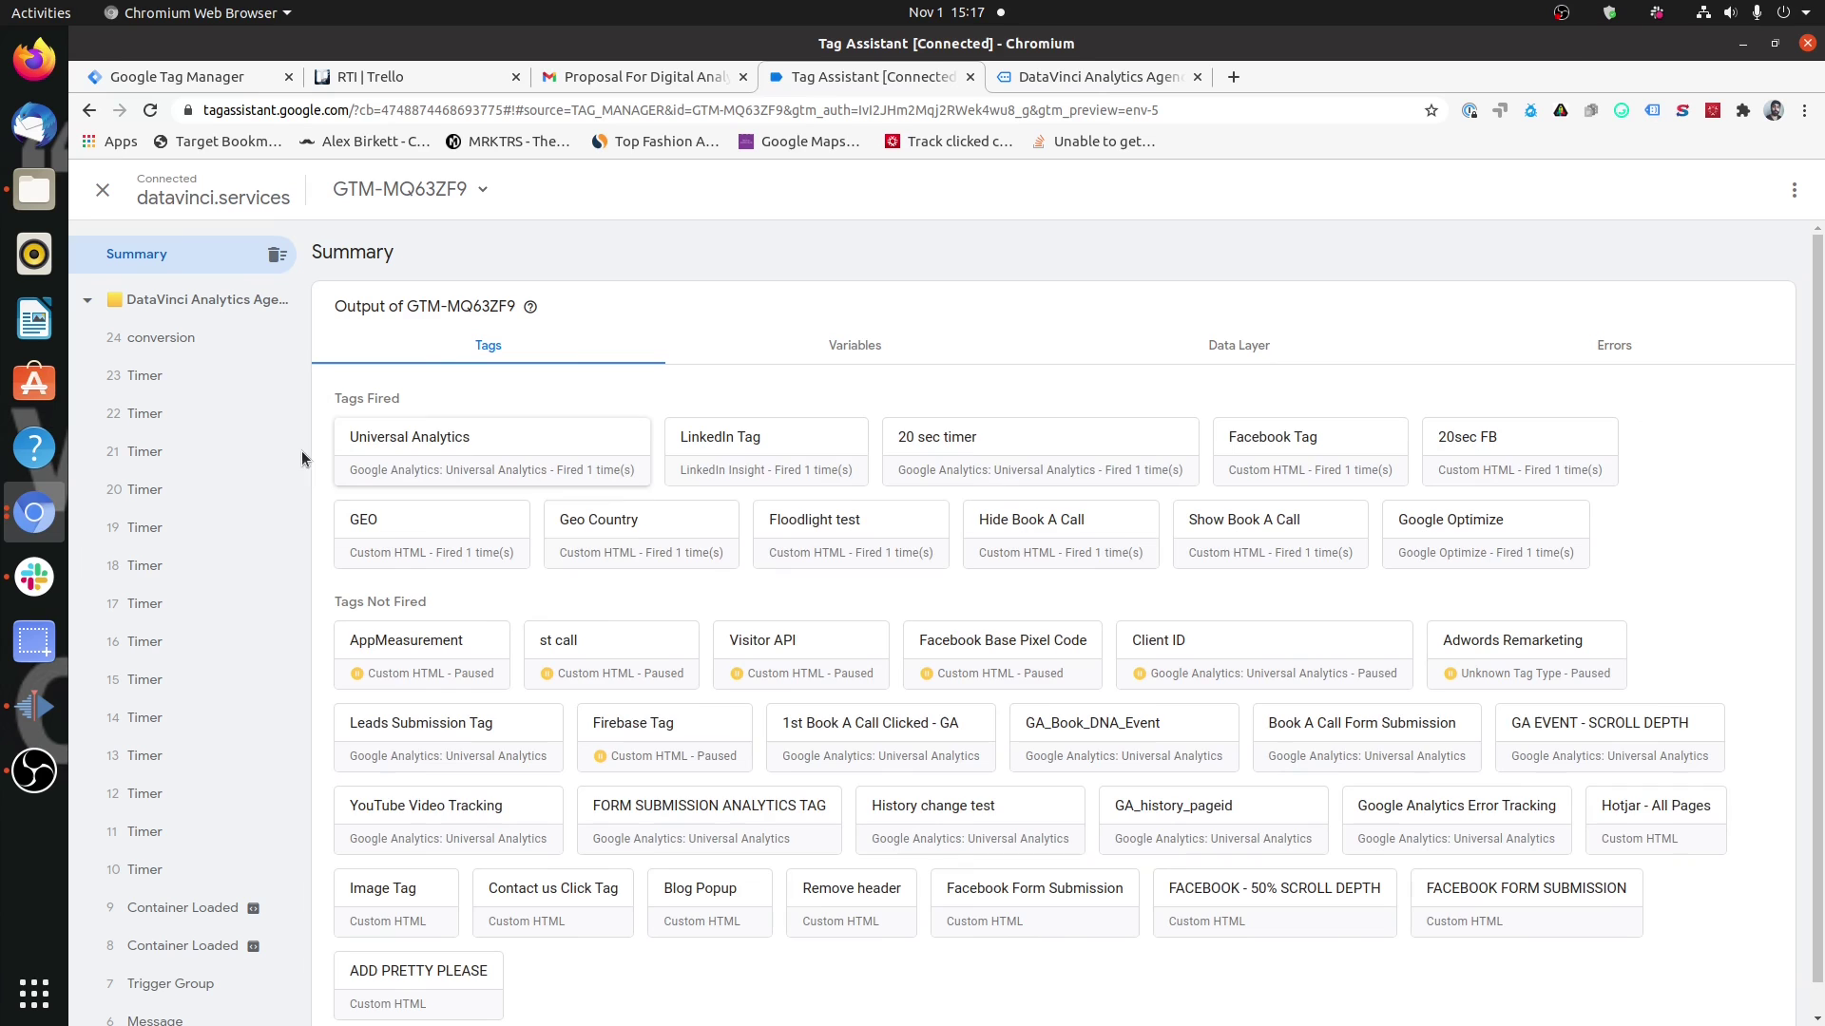
click(228, 380)
click(200, 451)
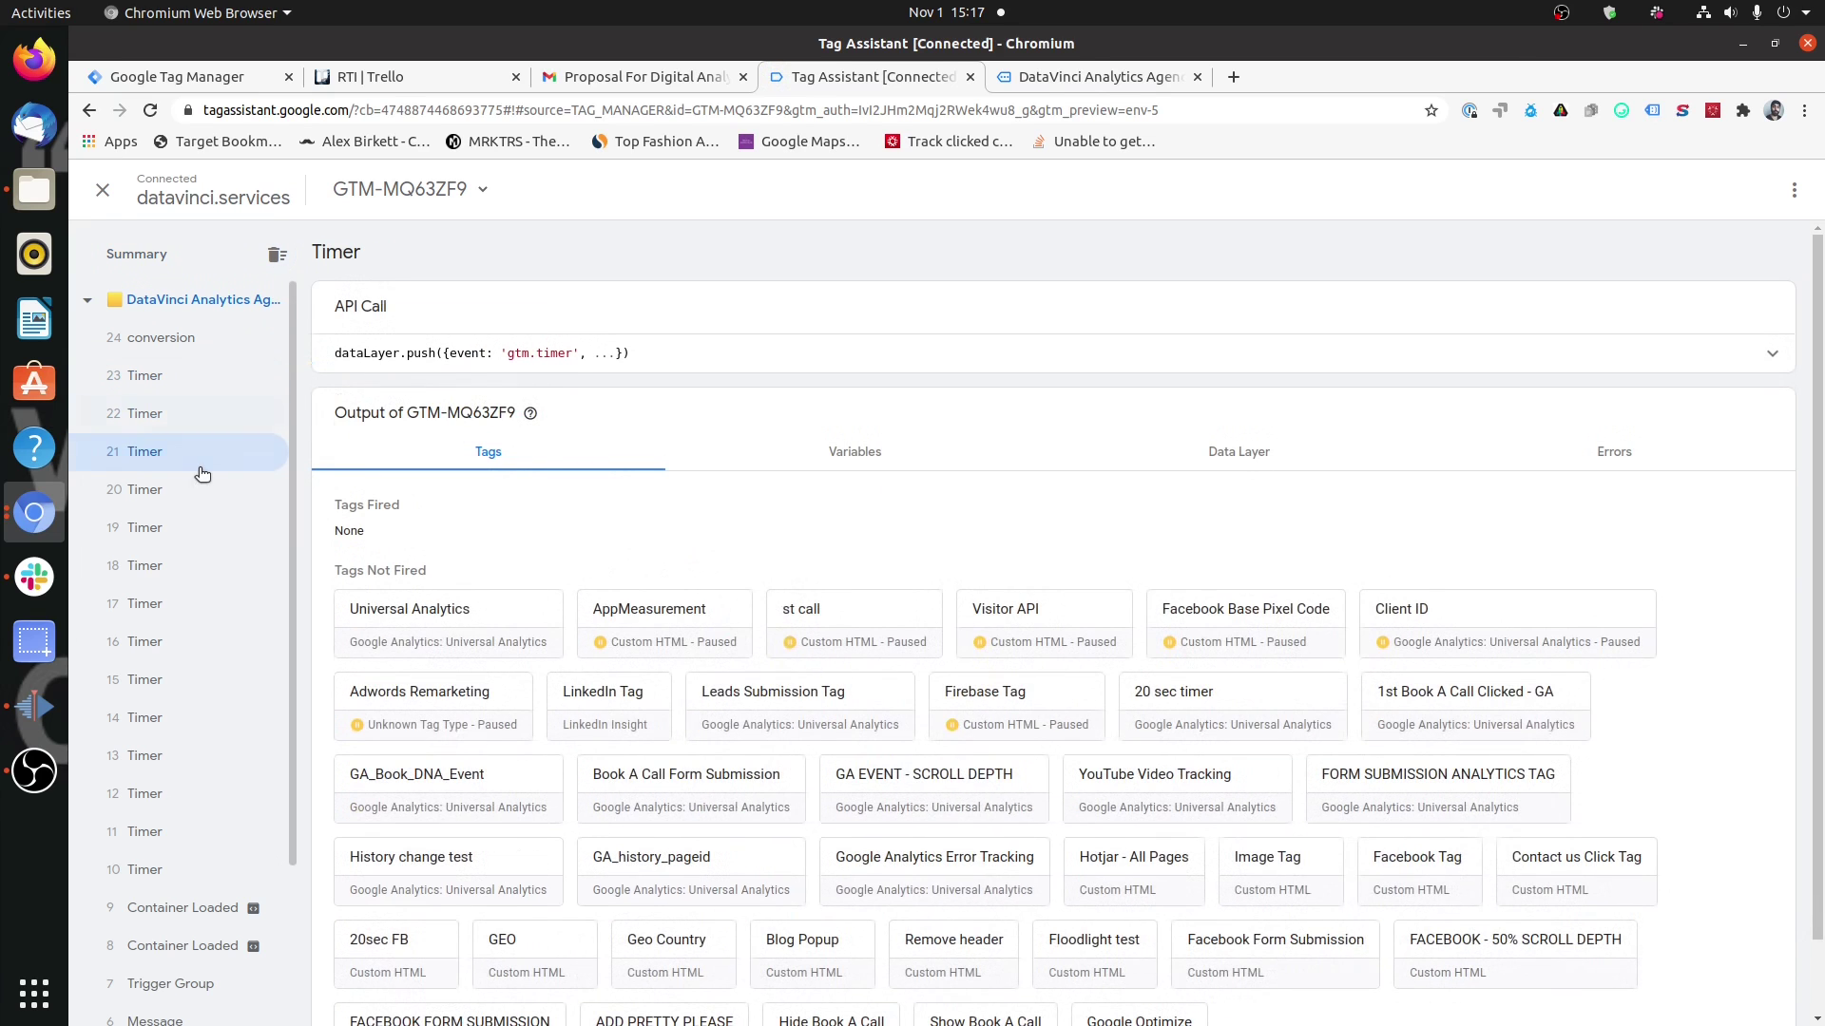
click(193, 490)
click(194, 529)
click(195, 567)
click(218, 373)
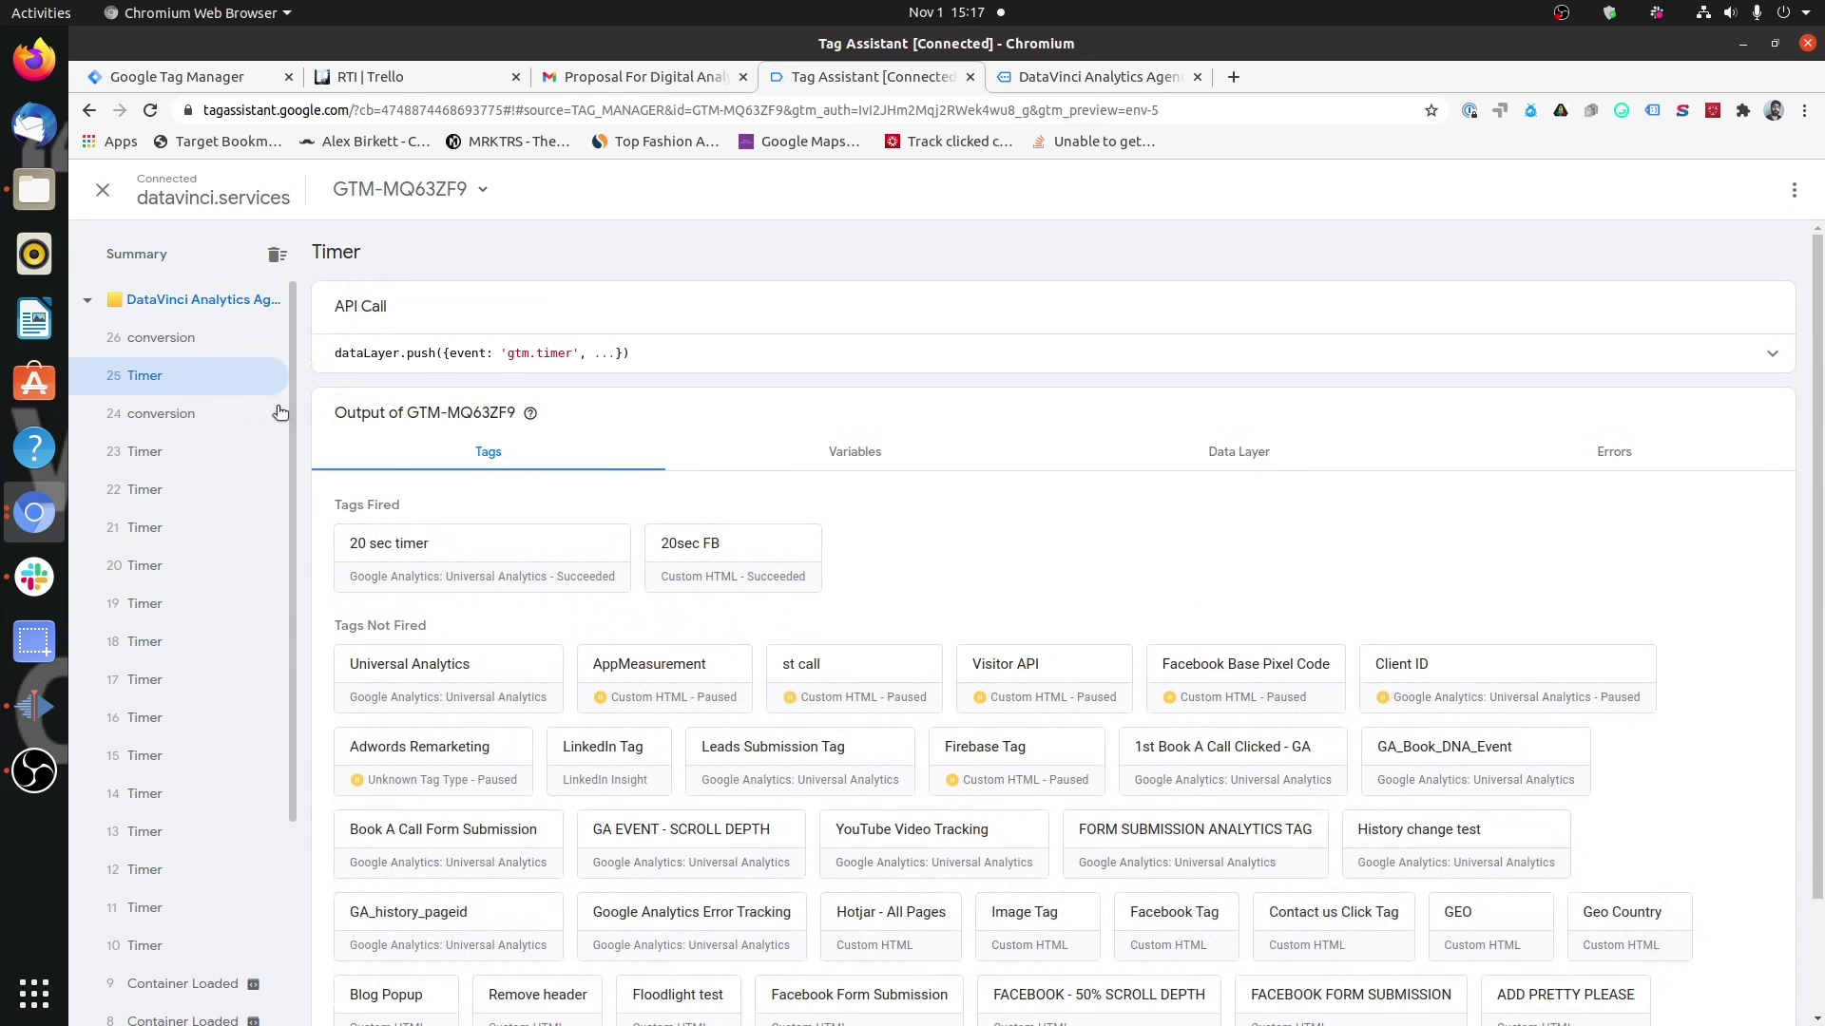
click(180, 455)
Return to the DataVinci site, reload it, and run dataLayer.push({test:'yes'}) in the console.
click(1031, 77)
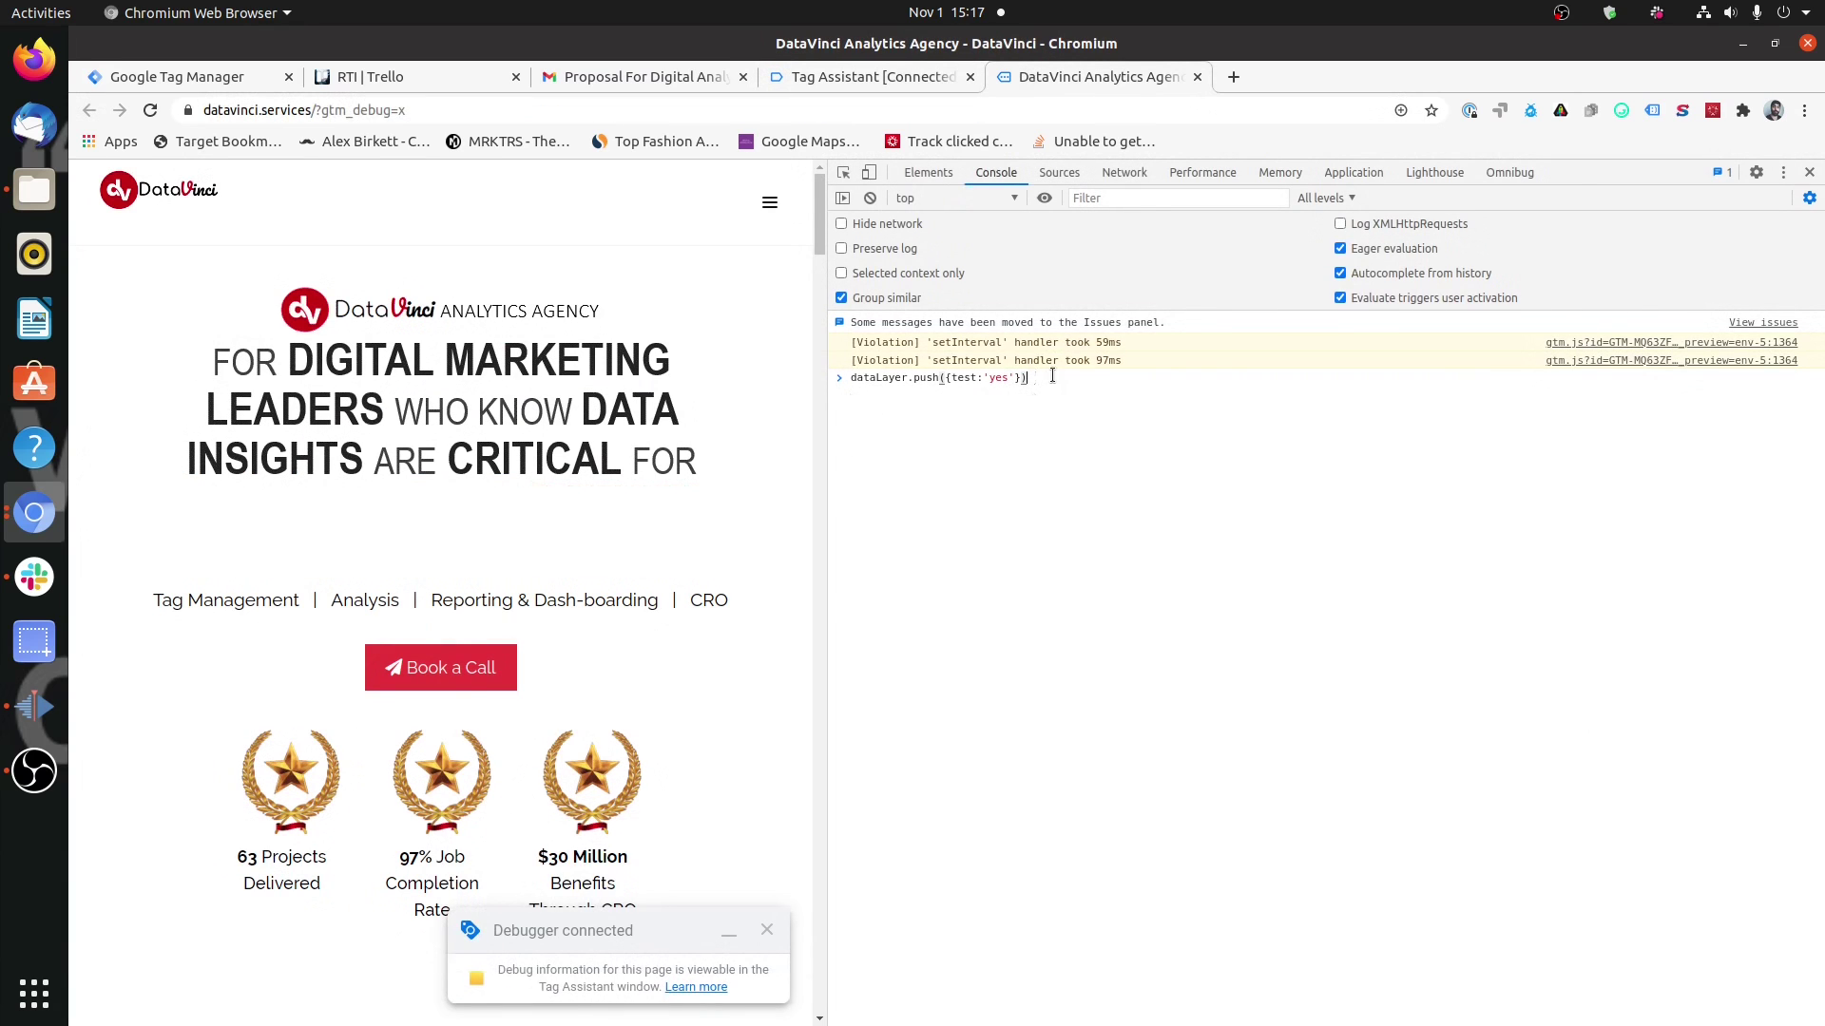
click(152, 111)
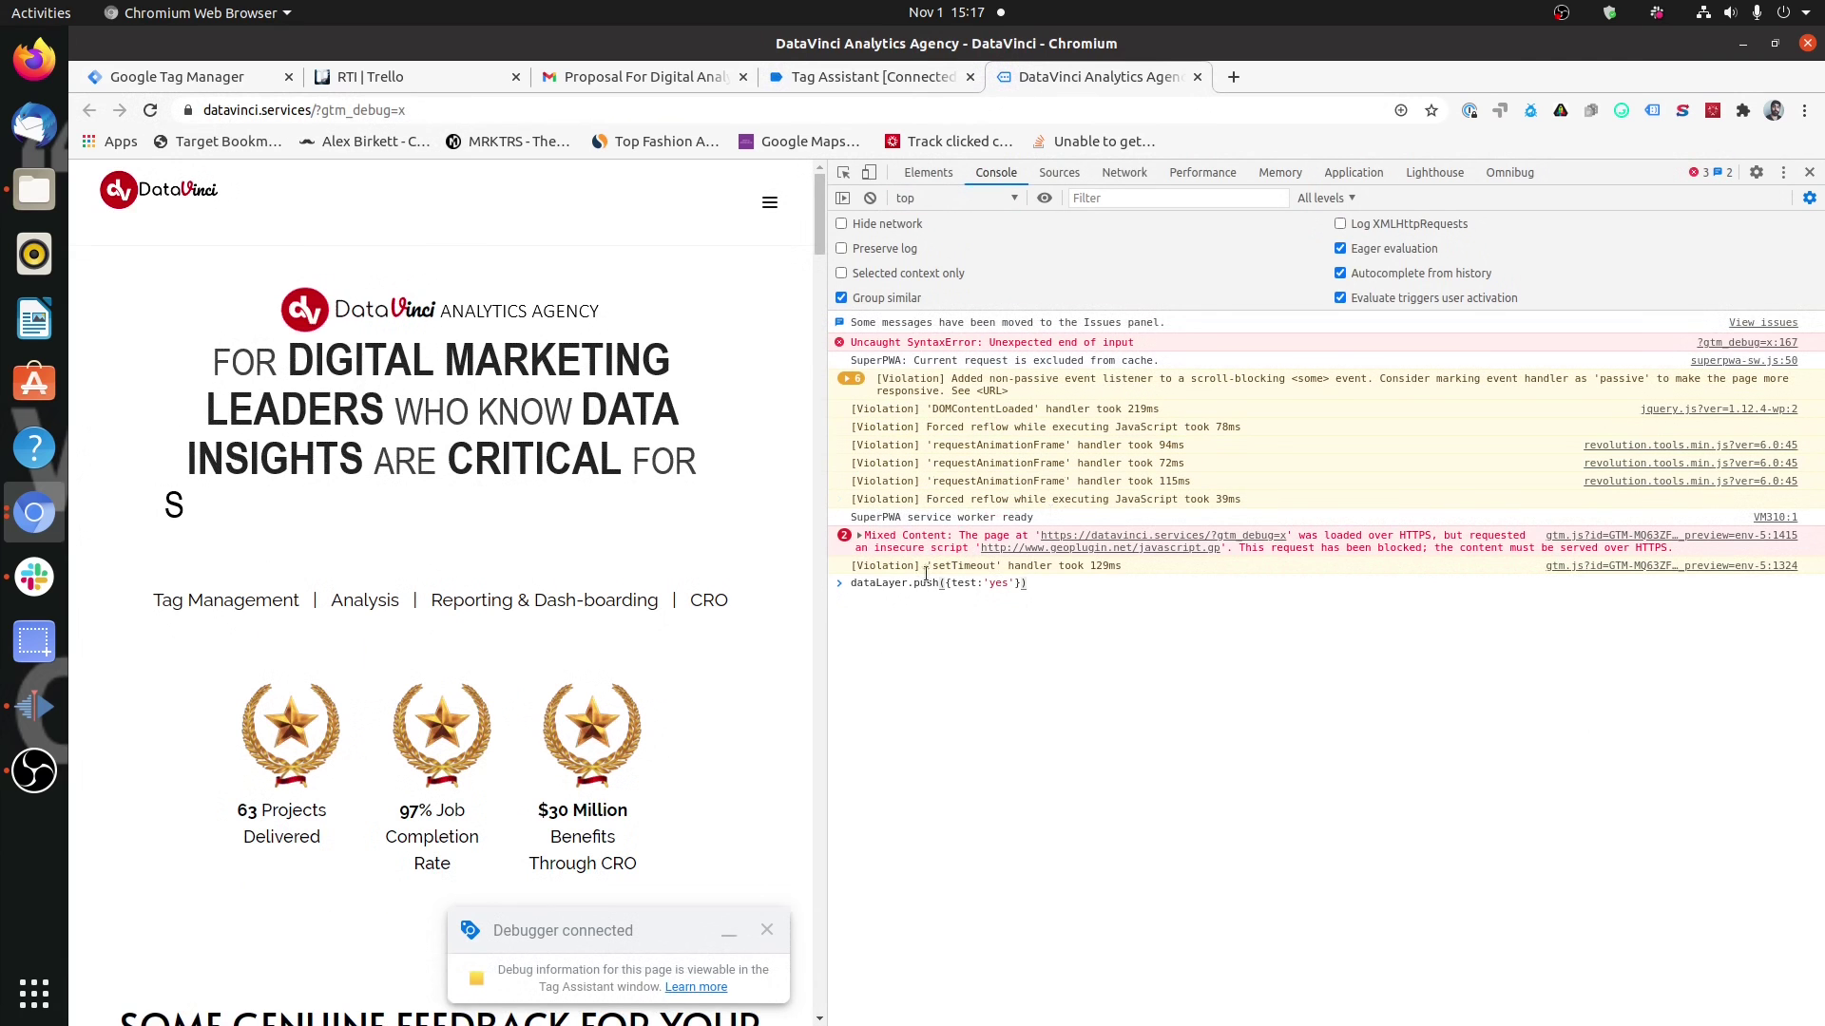
key(Return)
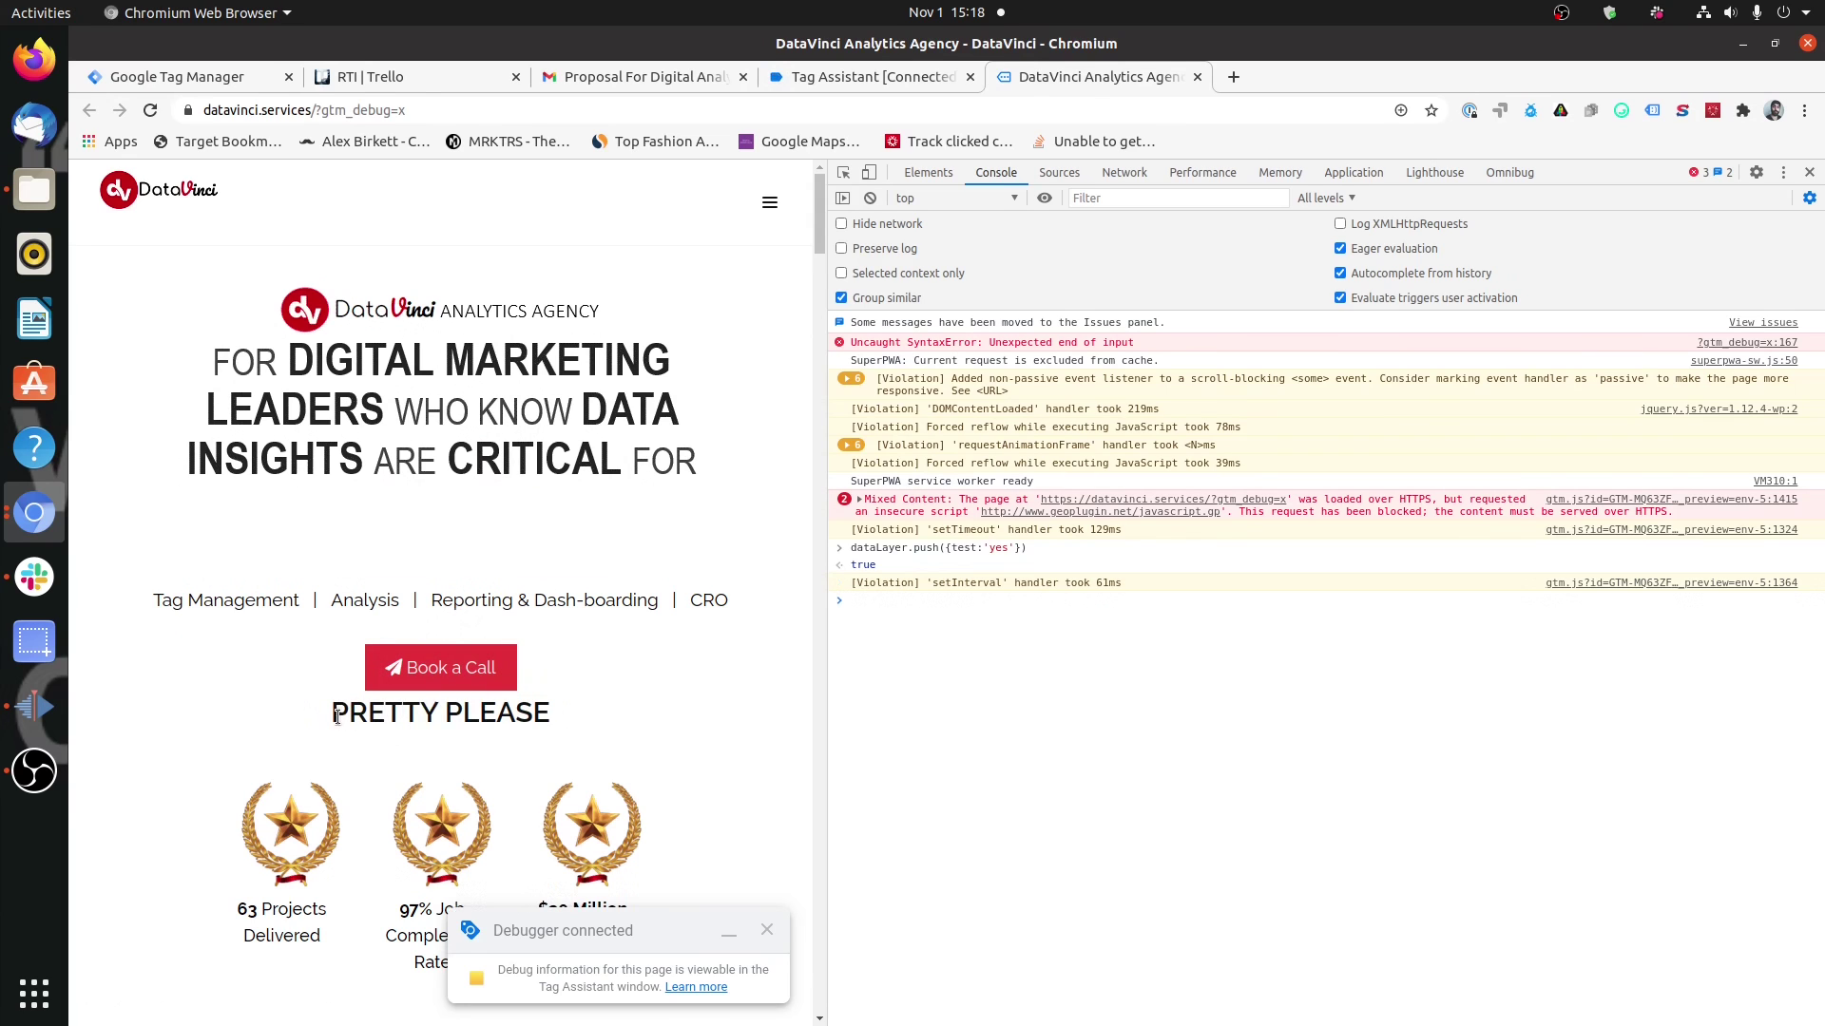
Check the page for the "PRETTY PLEASE" heading beneath the Book a Call button.
drag(336, 717, 555, 711)
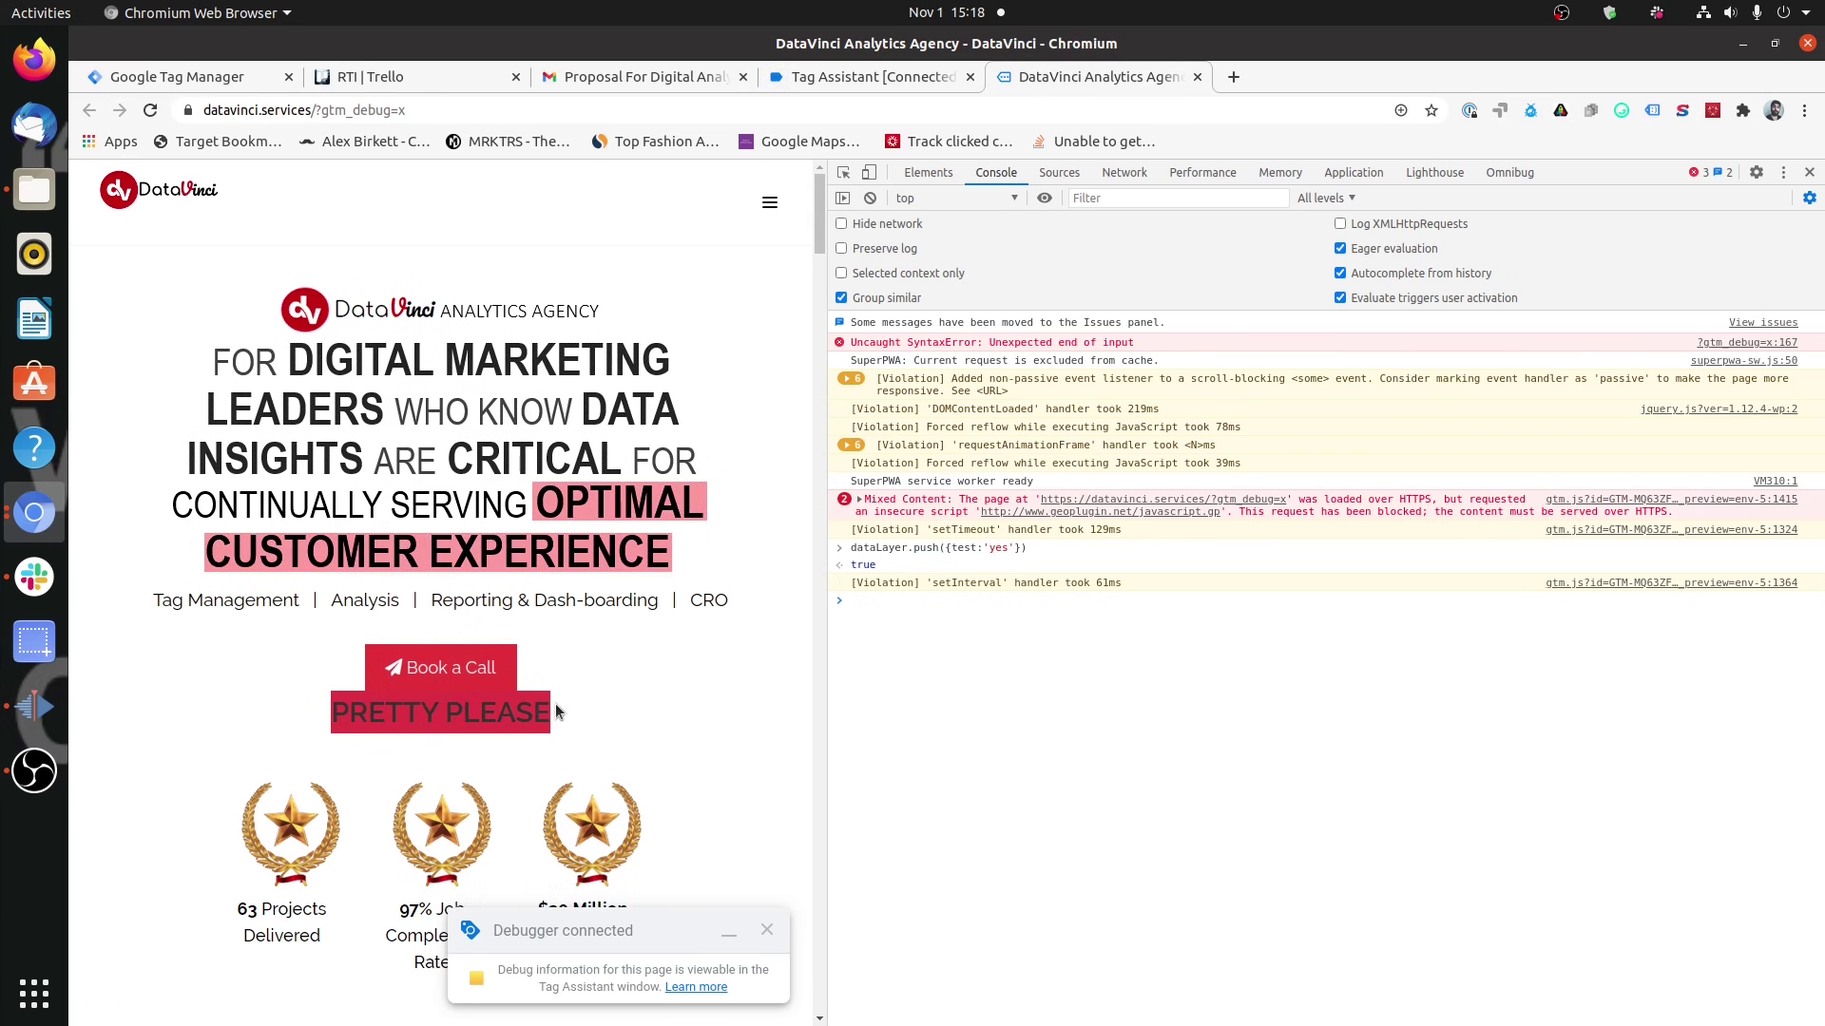
click(618, 623)
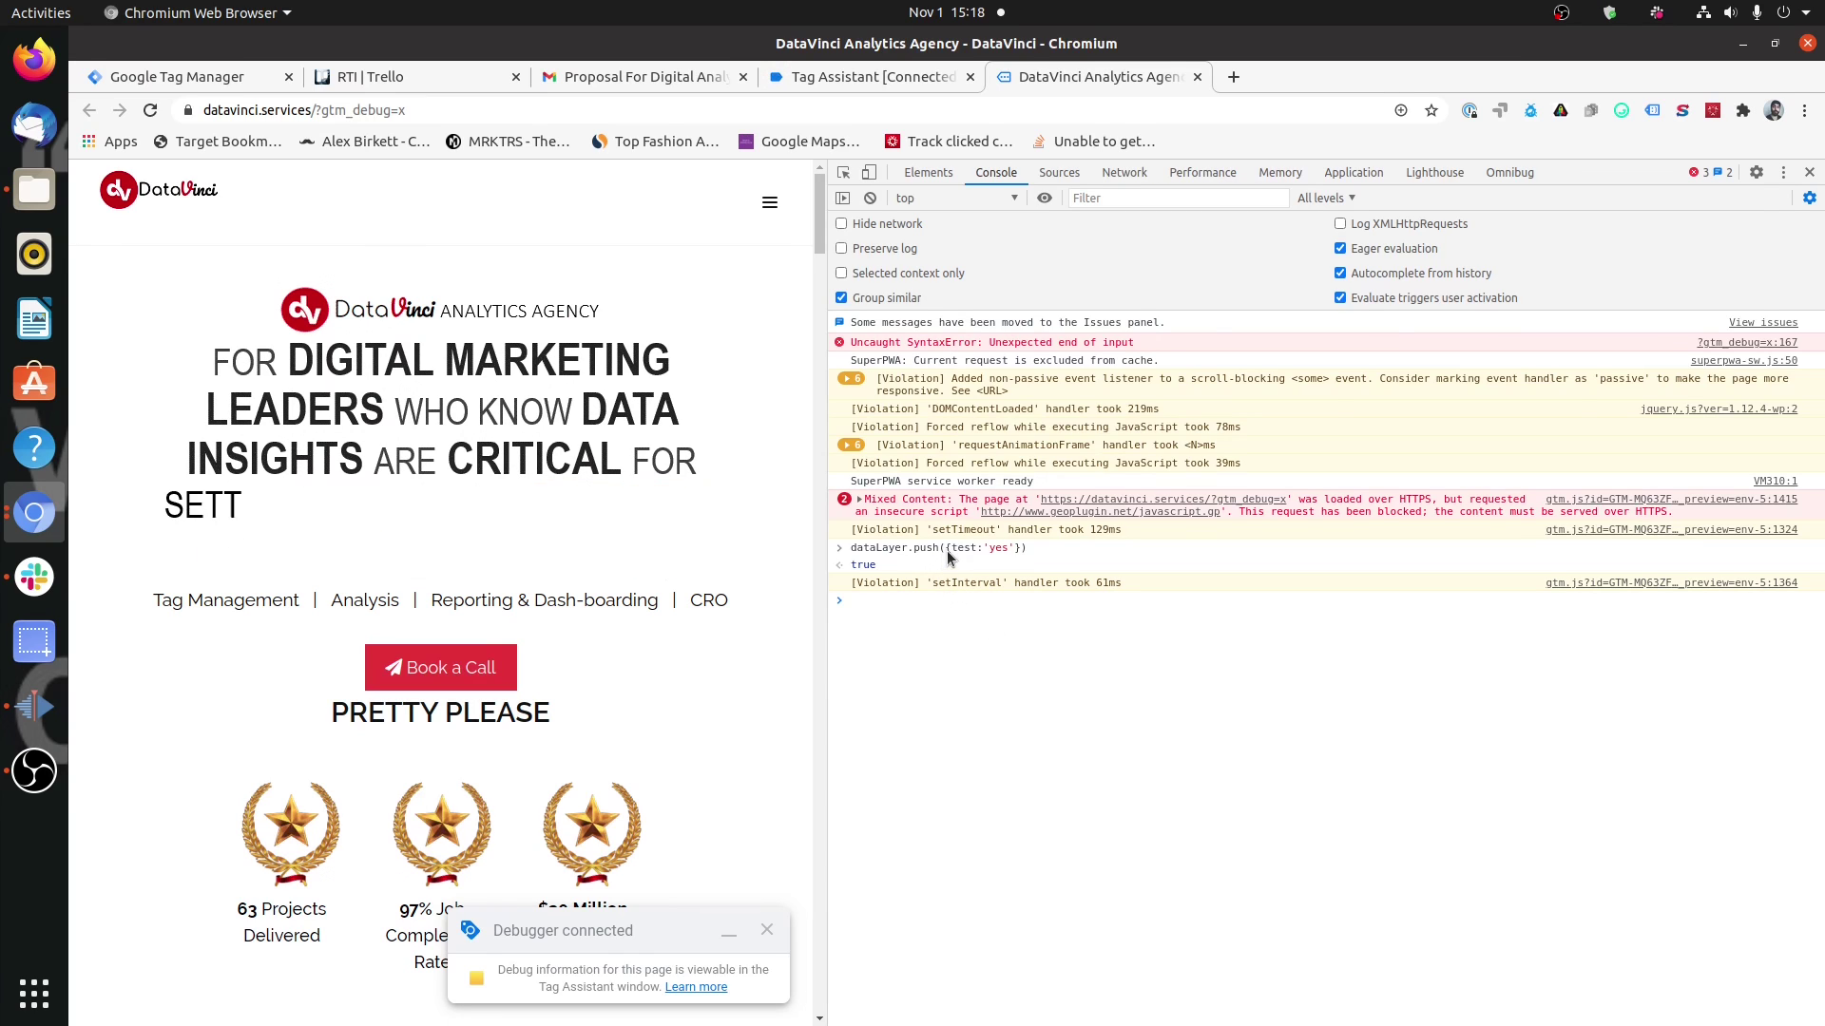
mouse_move(333, 716)
mouse_down()
mouse_move(563, 724)
mouse_move(586, 704)
mouse_up()
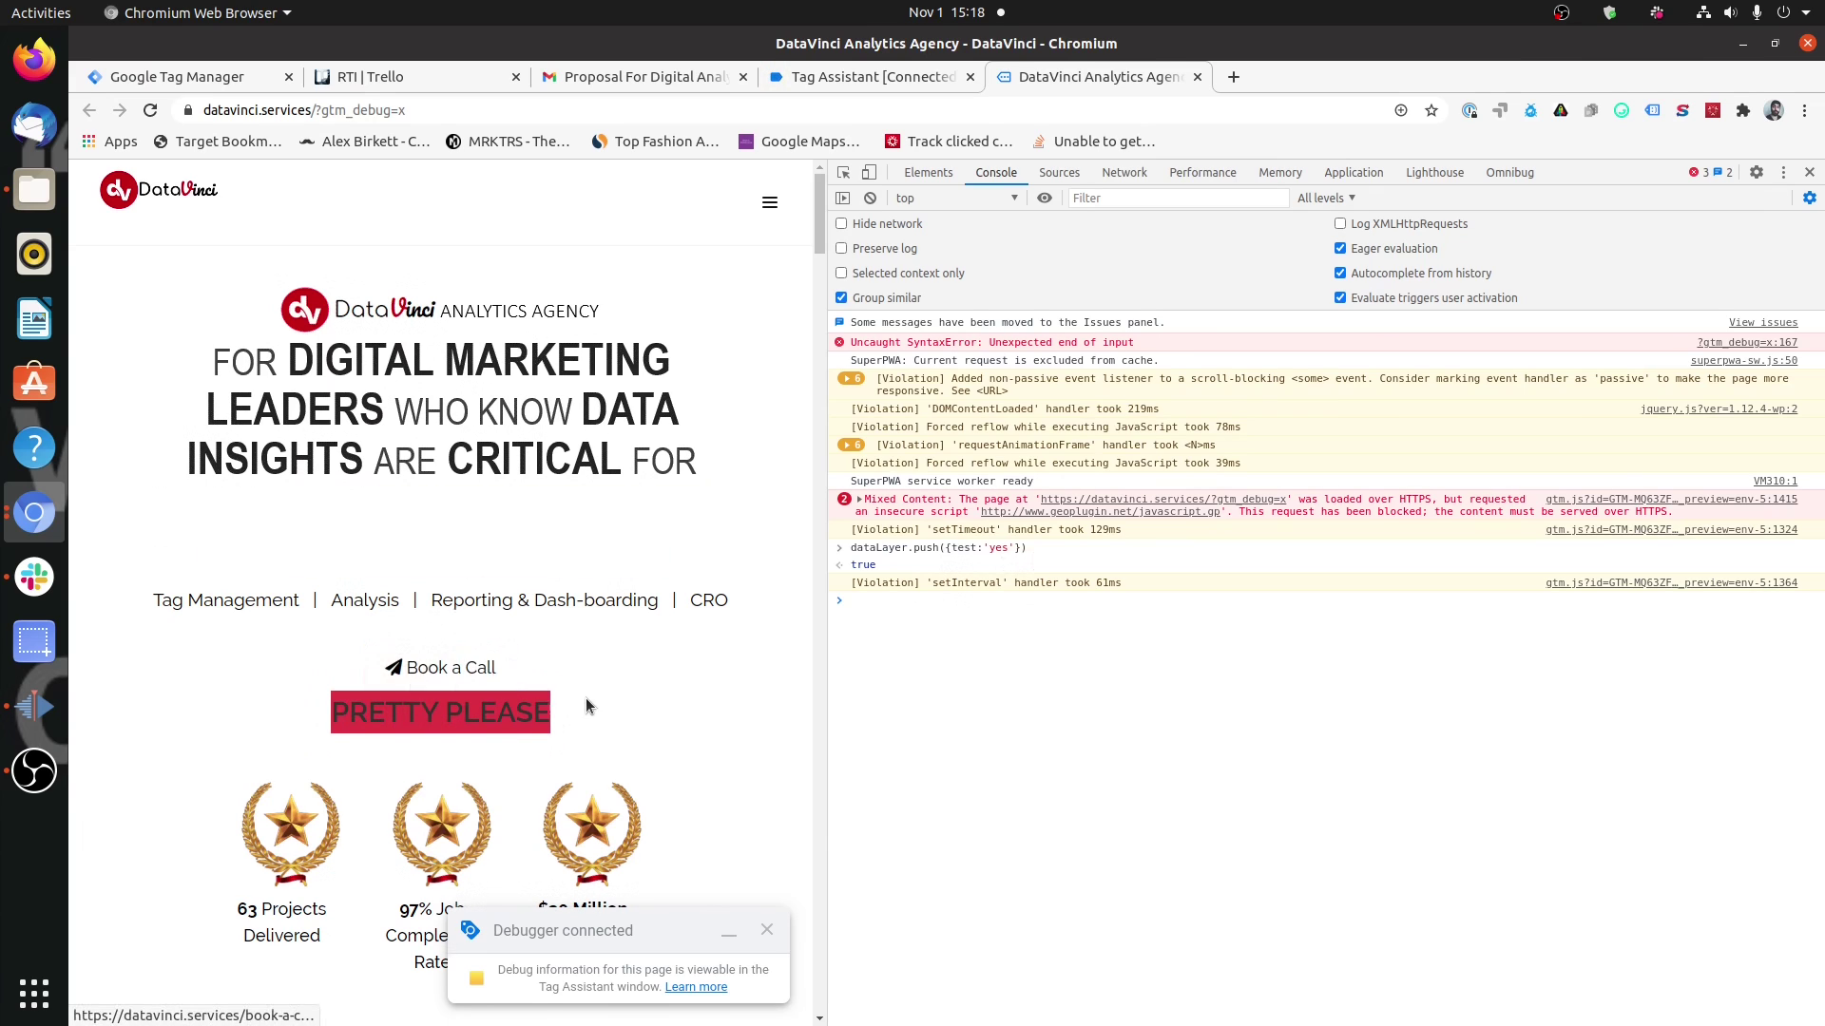
click(589, 699)
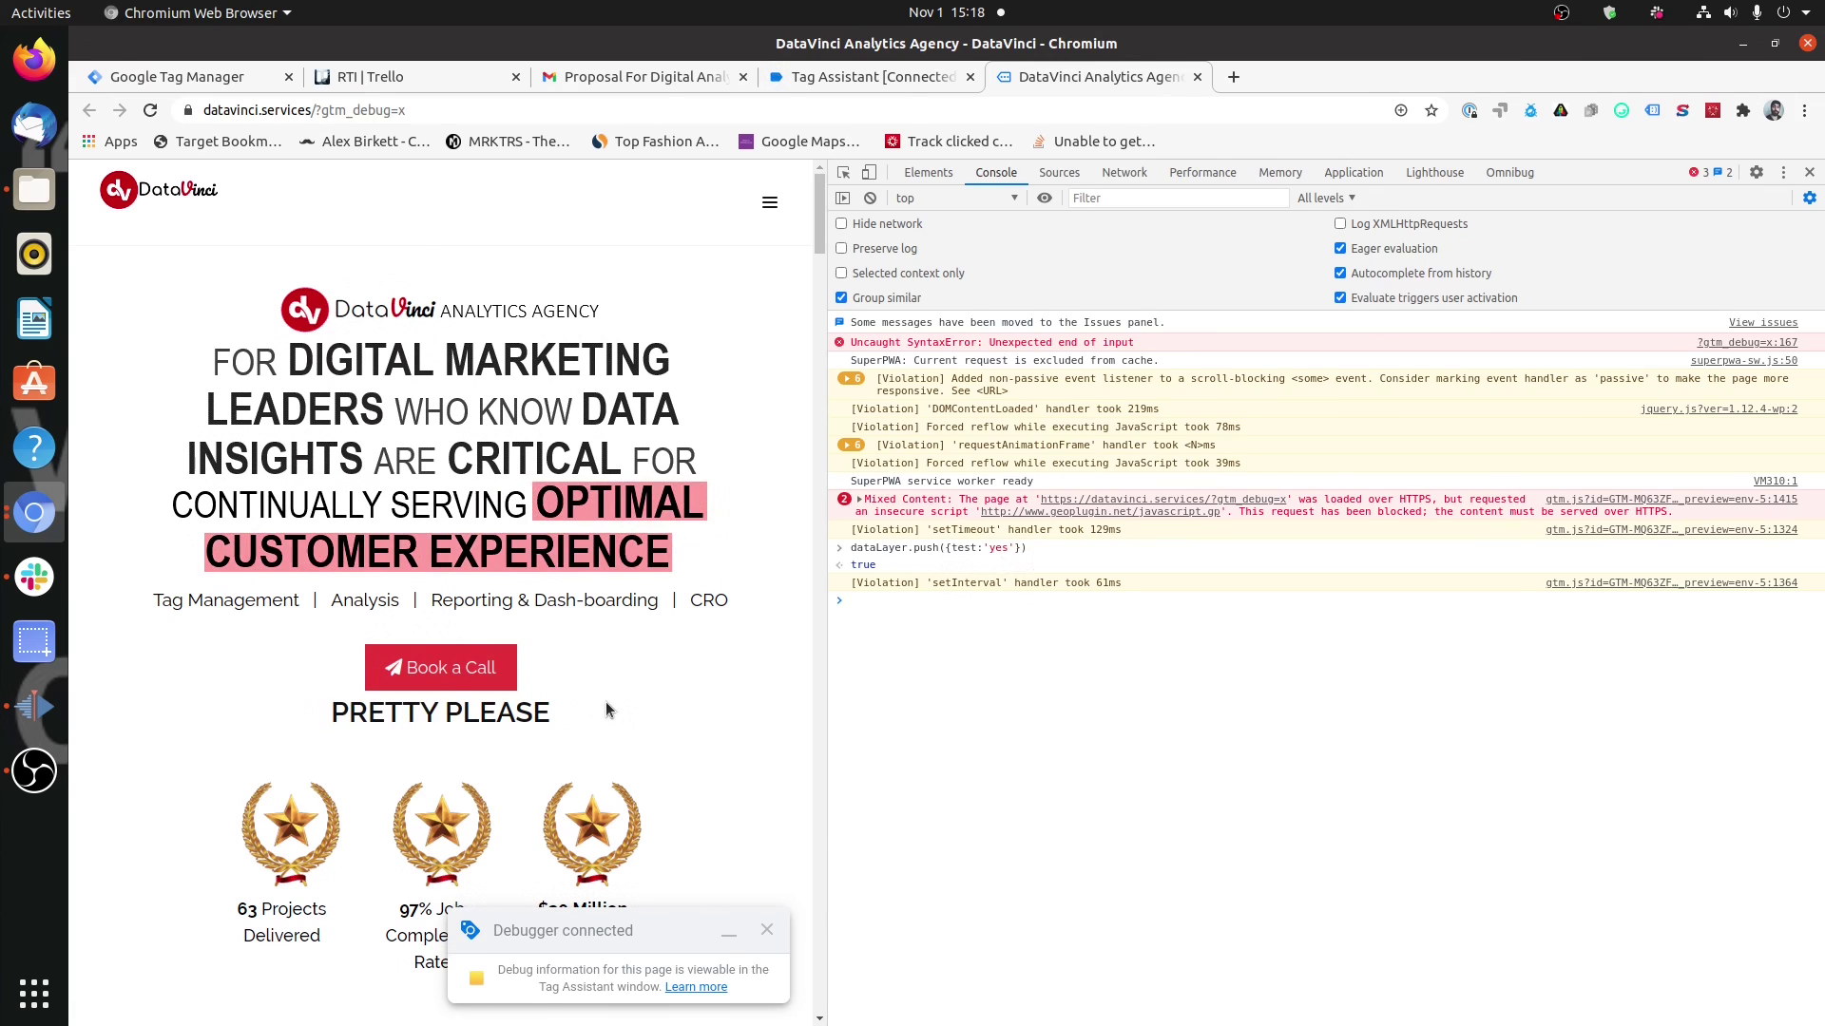